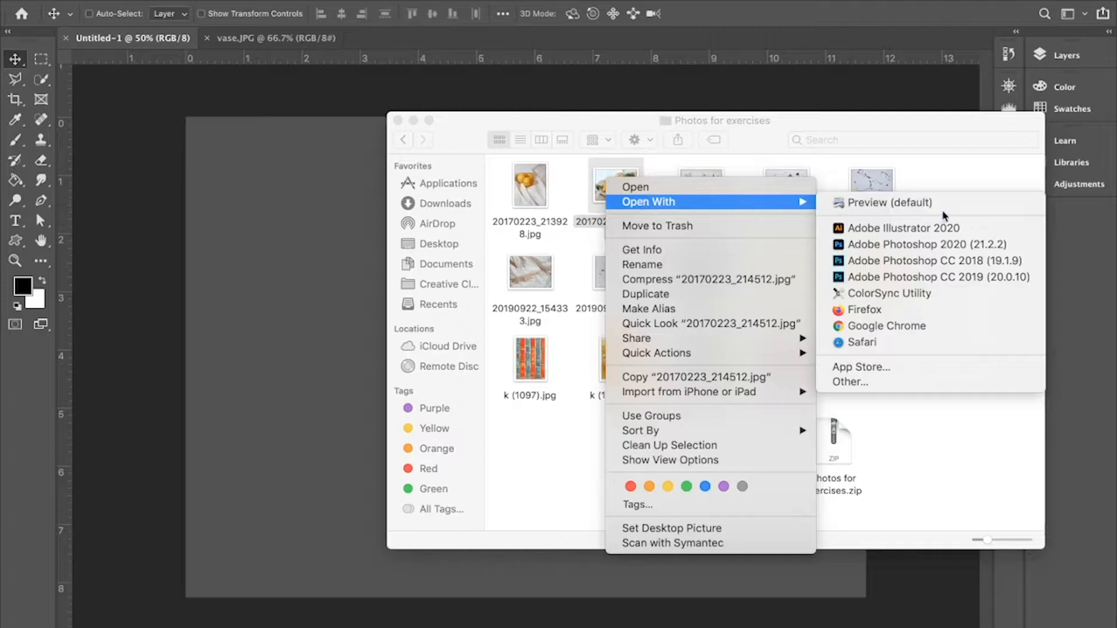
Open 20170223_214512.jpg in Adobe Photoshop 2020 and erase a stroke across the cloth below the avocado at 77% opacity
click(926, 250)
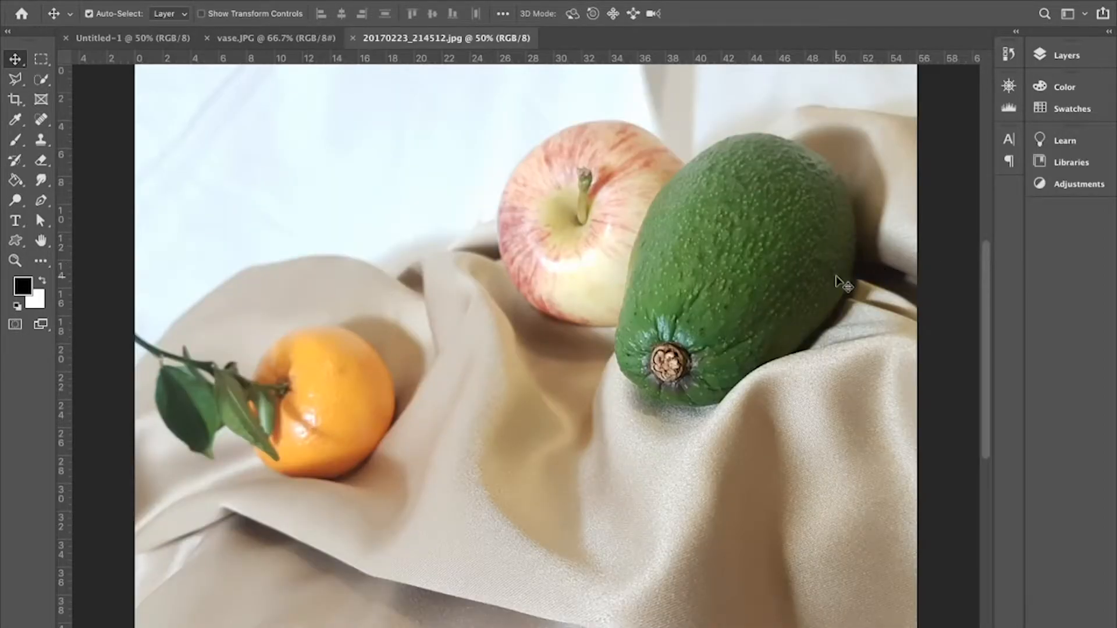
key(super+minus)
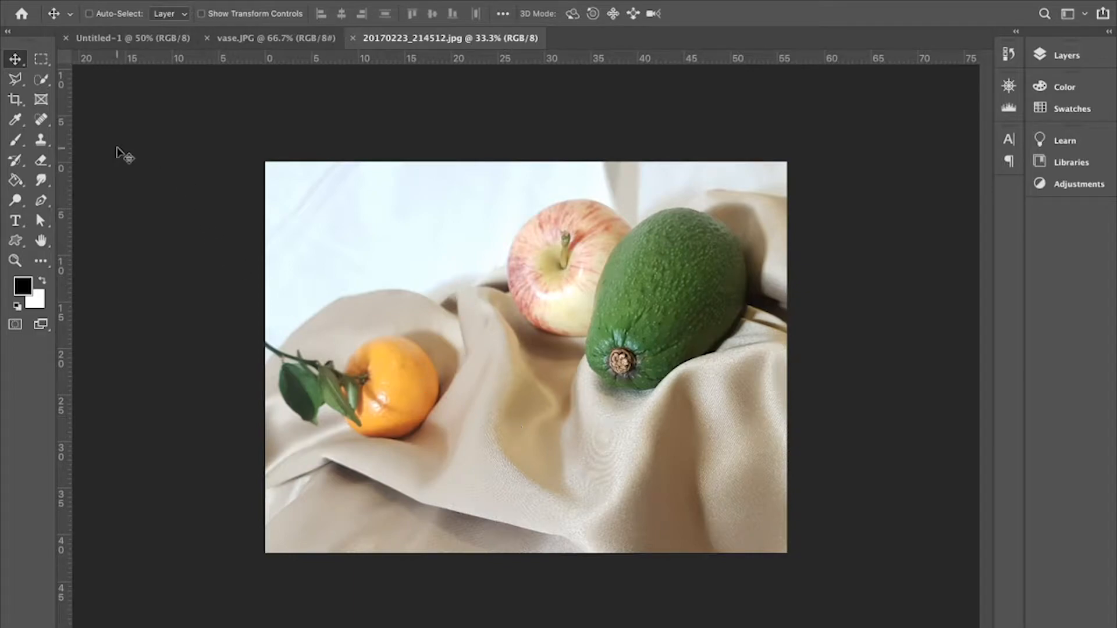
click(43, 163)
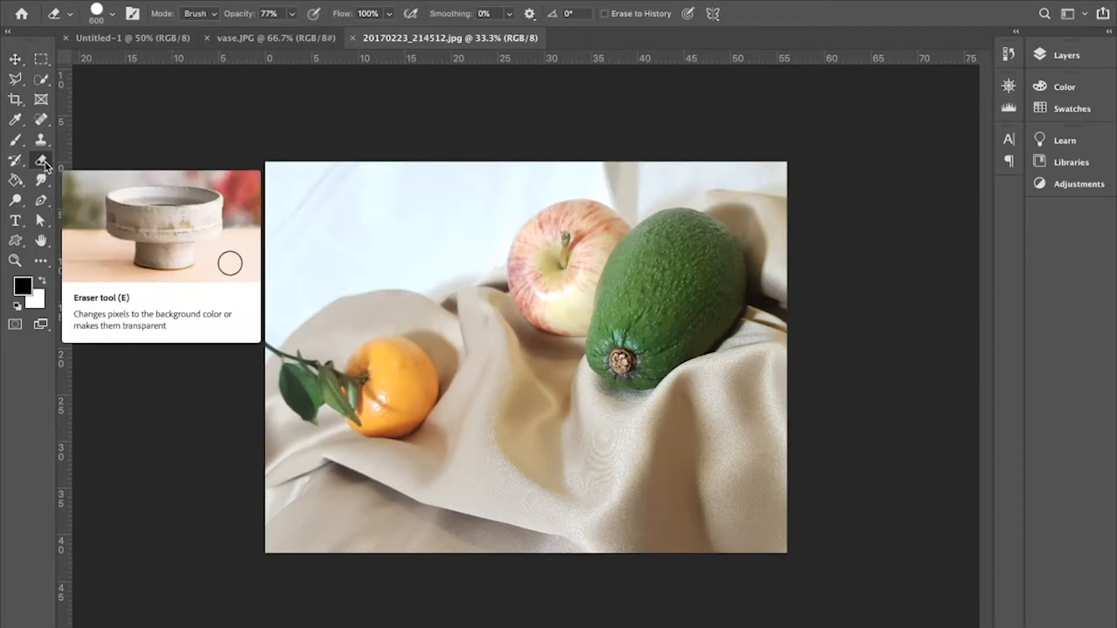
mouse_move(580, 451)
mouse_down()
mouse_move(700, 452)
mouse_move(761, 424)
mouse_move(790, 391)
mouse_move(720, 420)
mouse_up()
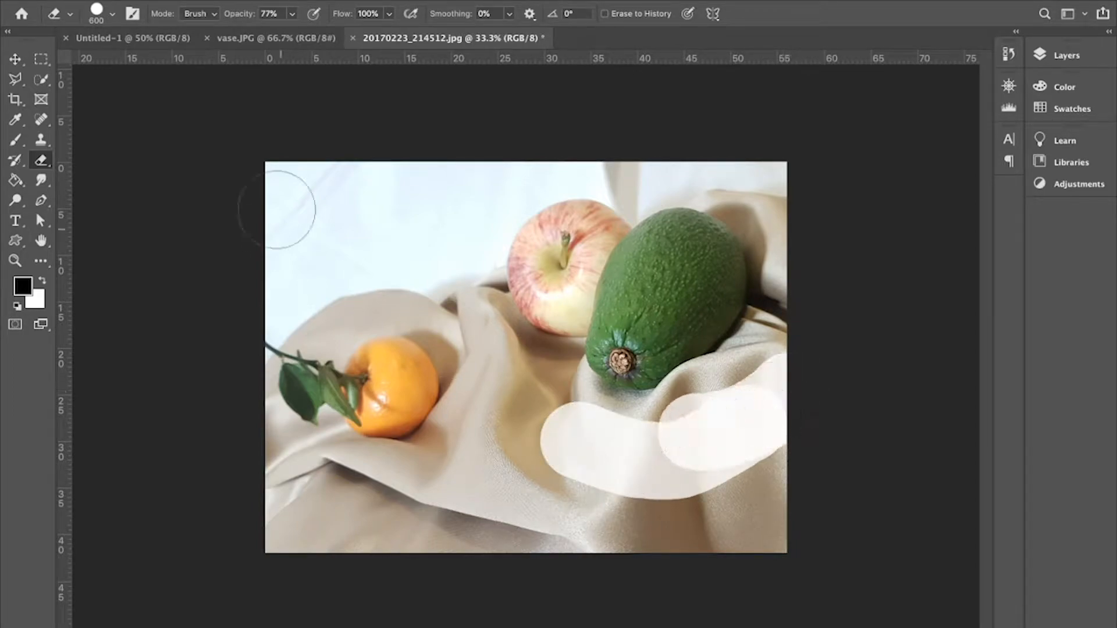
Set the eraser opacity to 100% and erase over the same strip of cloth below the avocado
click(293, 14)
drag(292, 32, 312, 32)
mouse_move(579, 448)
mouse_down()
mouse_move(691, 458)
mouse_move(784, 385)
mouse_up()
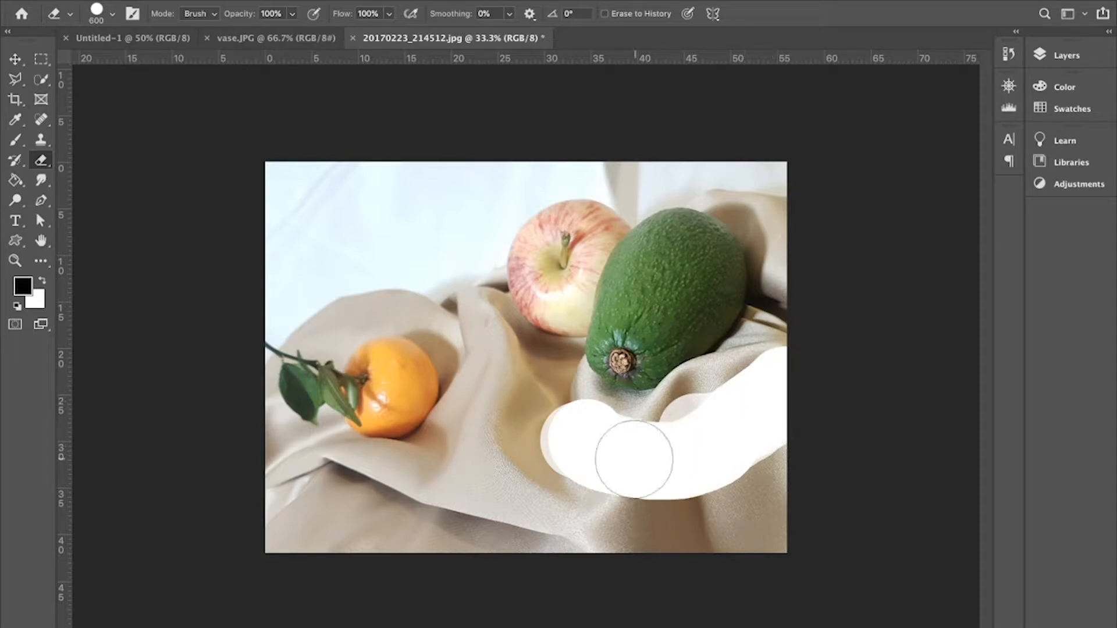
Set the background color to red and erase wide strokes across the lower cloth, restoring the default black and white colors when done
click(35, 309)
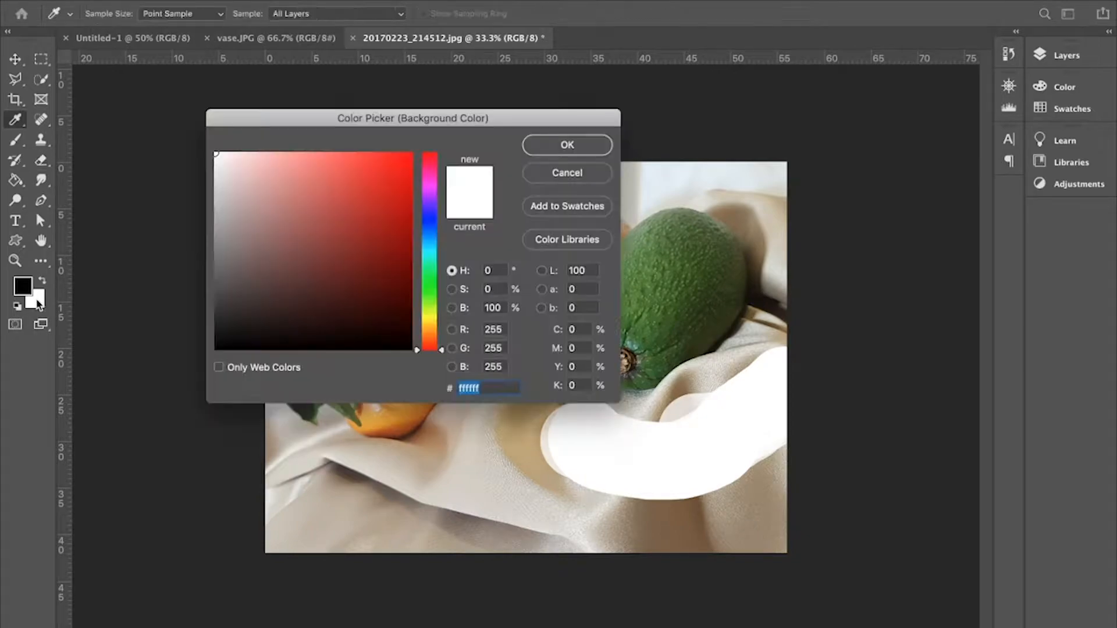
click(368, 198)
click(576, 146)
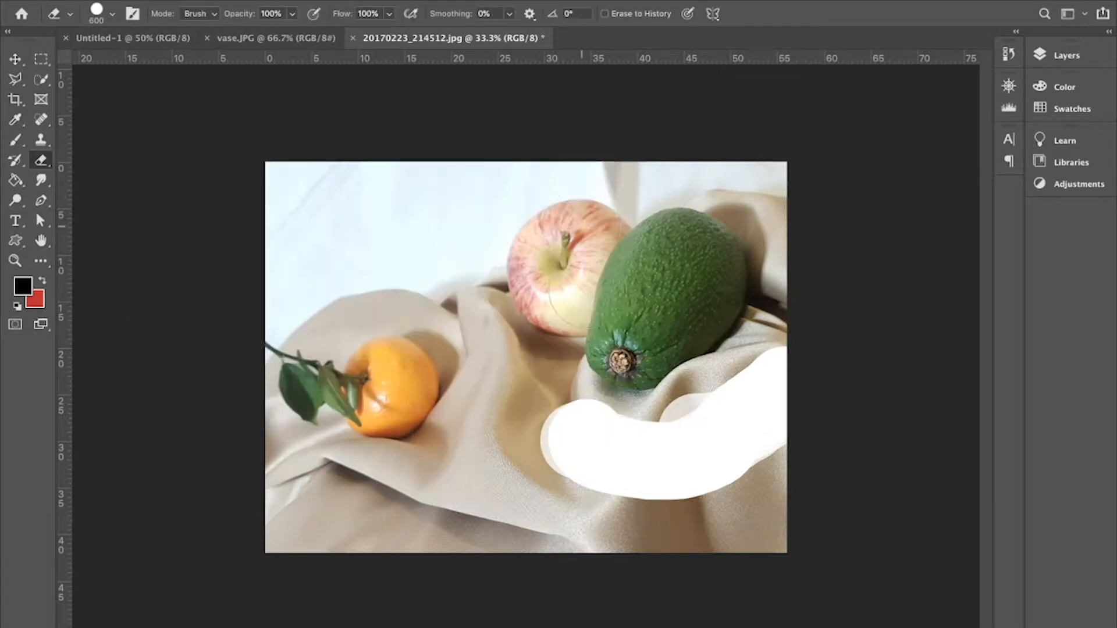
mouse_move(499, 442)
mouse_down()
mouse_move(551, 479)
mouse_move(635, 487)
mouse_move(721, 486)
mouse_move(751, 454)
mouse_up()
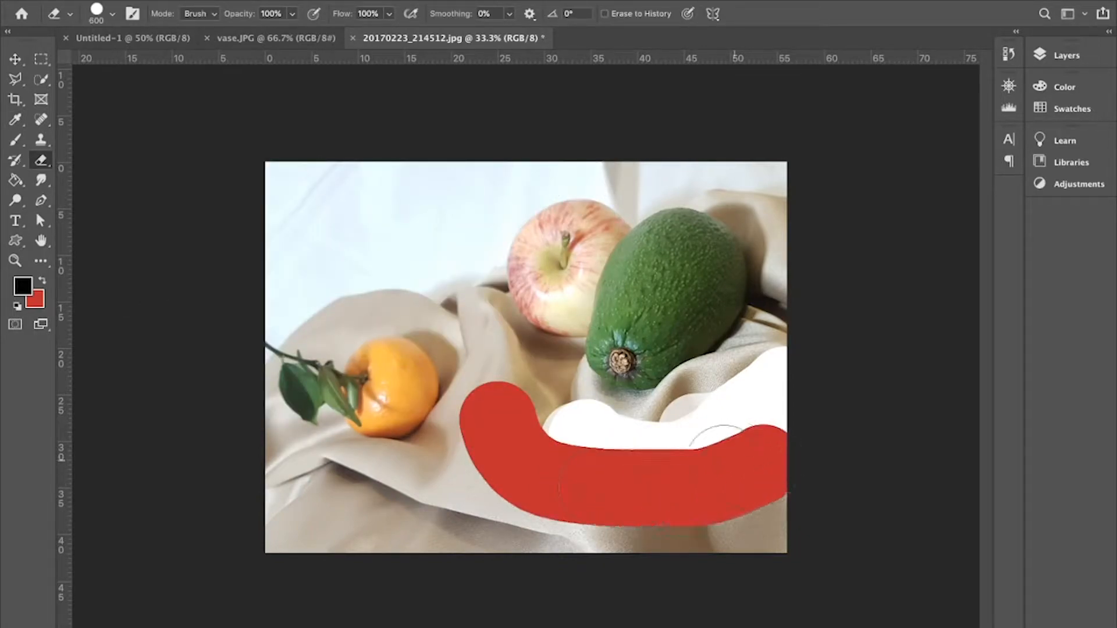
mouse_move(553, 449)
mouse_down()
mouse_move(665, 466)
mouse_move(737, 459)
mouse_move(788, 437)
mouse_up()
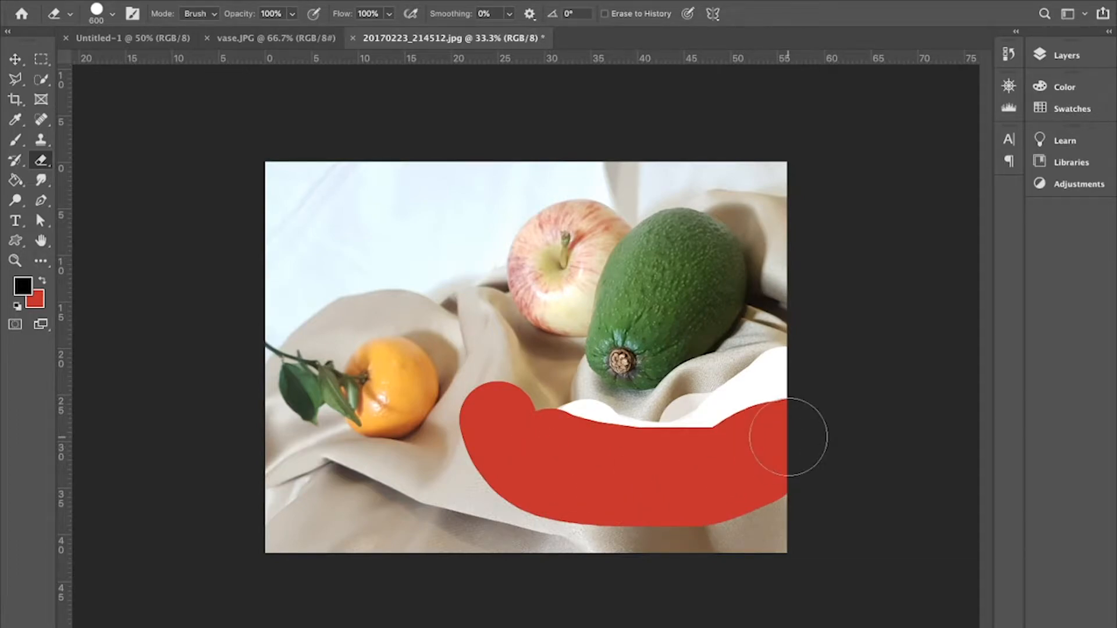
click(17, 306)
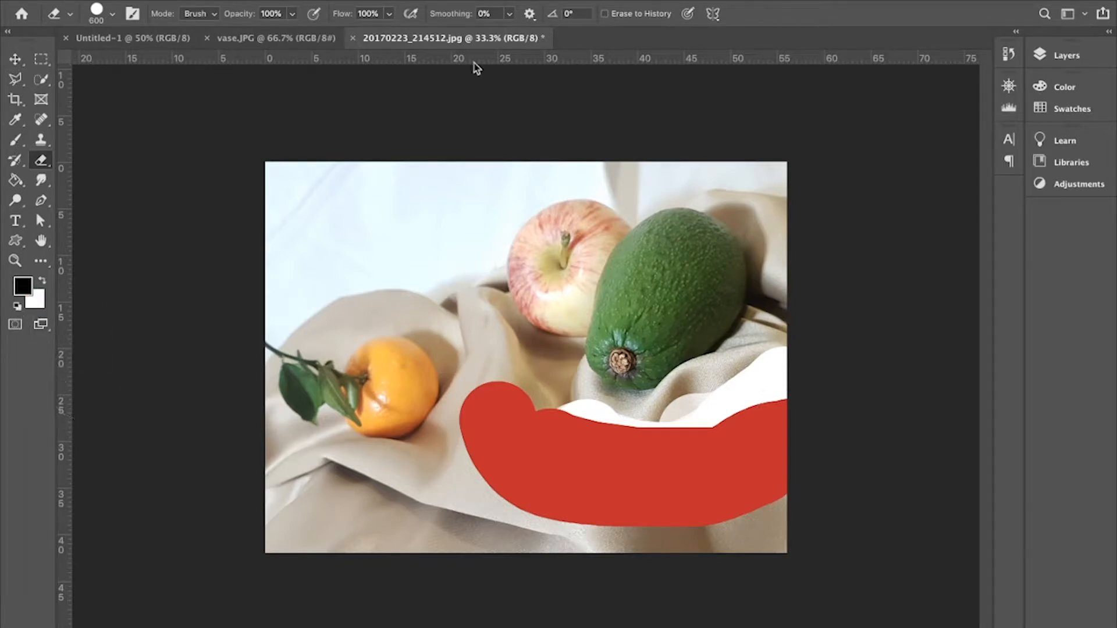
Convert the locked Background into a regular layer, entering a first name as the layer name
click(1064, 57)
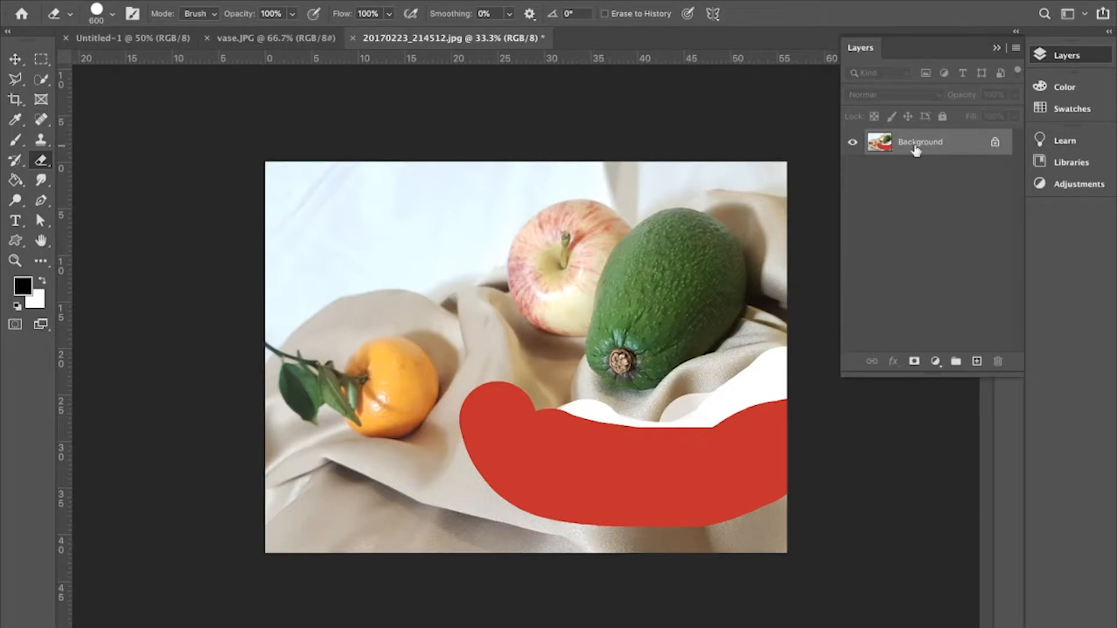
double_click(944, 143)
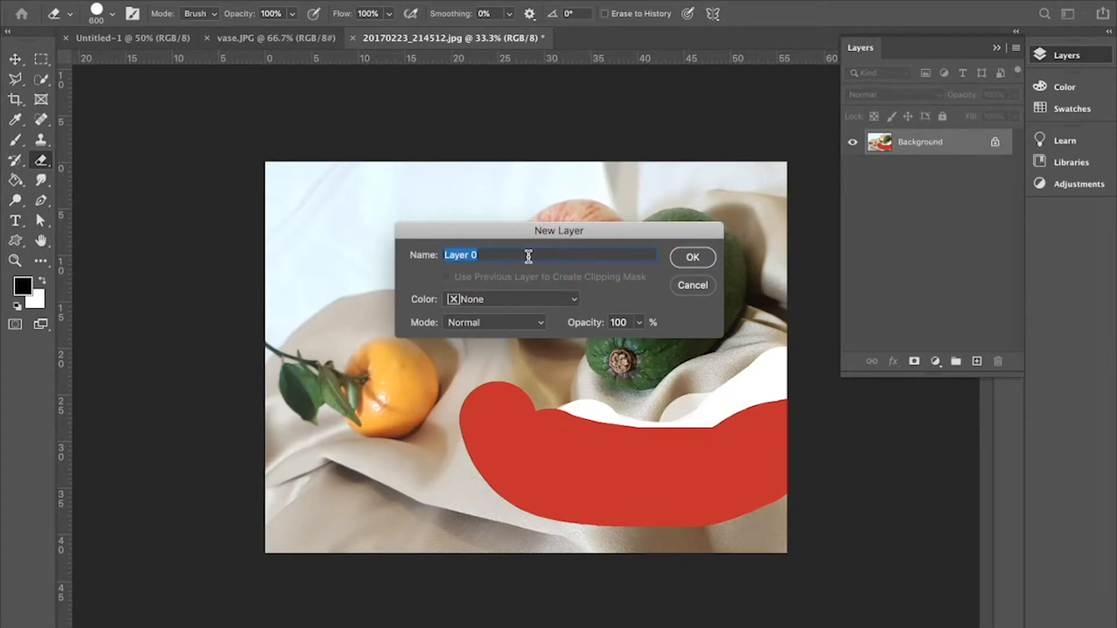
text(Kasia)
key(Return)
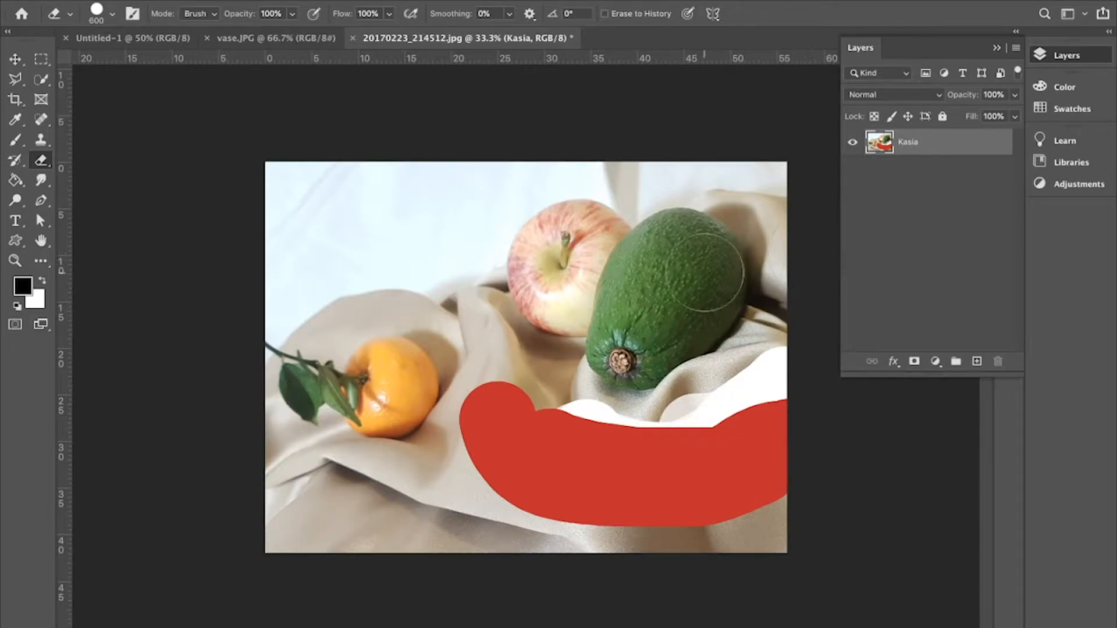
Erase the lower-right part of the photo to transparency, covering much of the red area
mouse_move(635, 443)
mouse_down()
mouse_move(718, 458)
mouse_move(799, 444)
mouse_move(649, 480)
mouse_move(709, 516)
mouse_move(780, 517)
mouse_move(793, 534)
mouse_move(707, 526)
mouse_up()
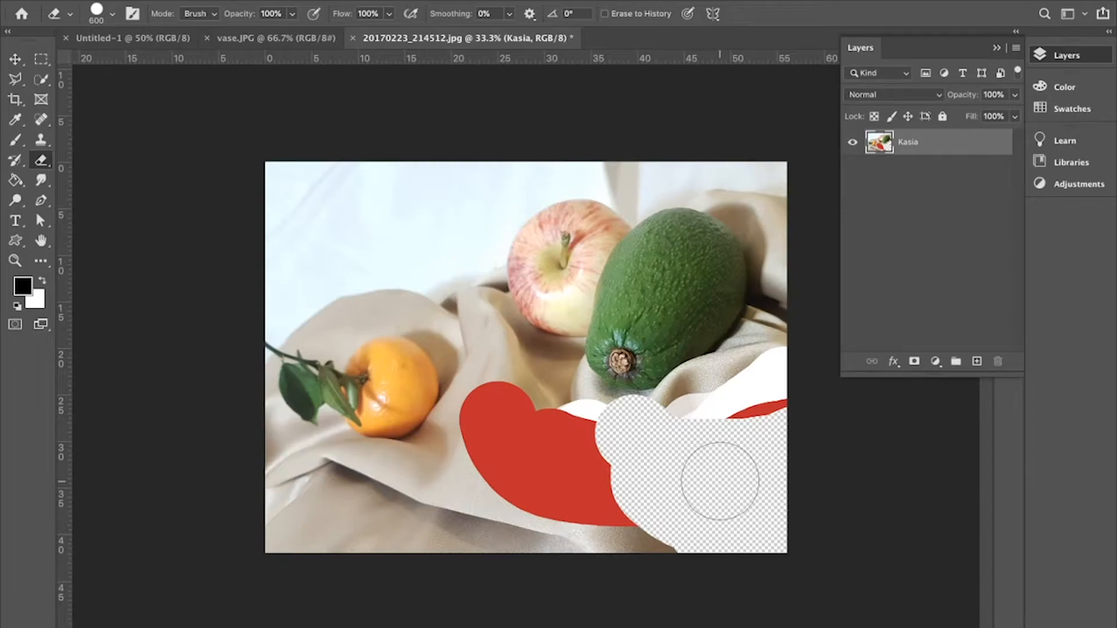
mouse_move(701, 521)
mouse_down()
mouse_move(606, 541)
mouse_move(615, 514)
mouse_move(616, 546)
mouse_move(622, 483)
mouse_move(614, 548)
mouse_up()
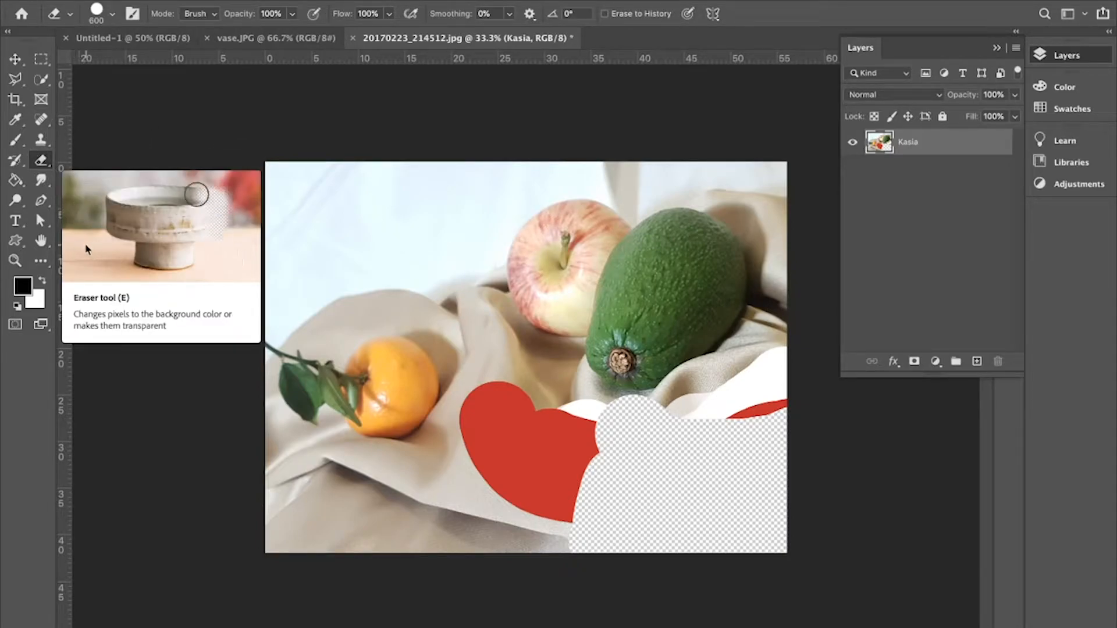
key(bracketleft)
key(bracketleft)
key(bracketleft)
key(bracketleft)
key(bracketleft)
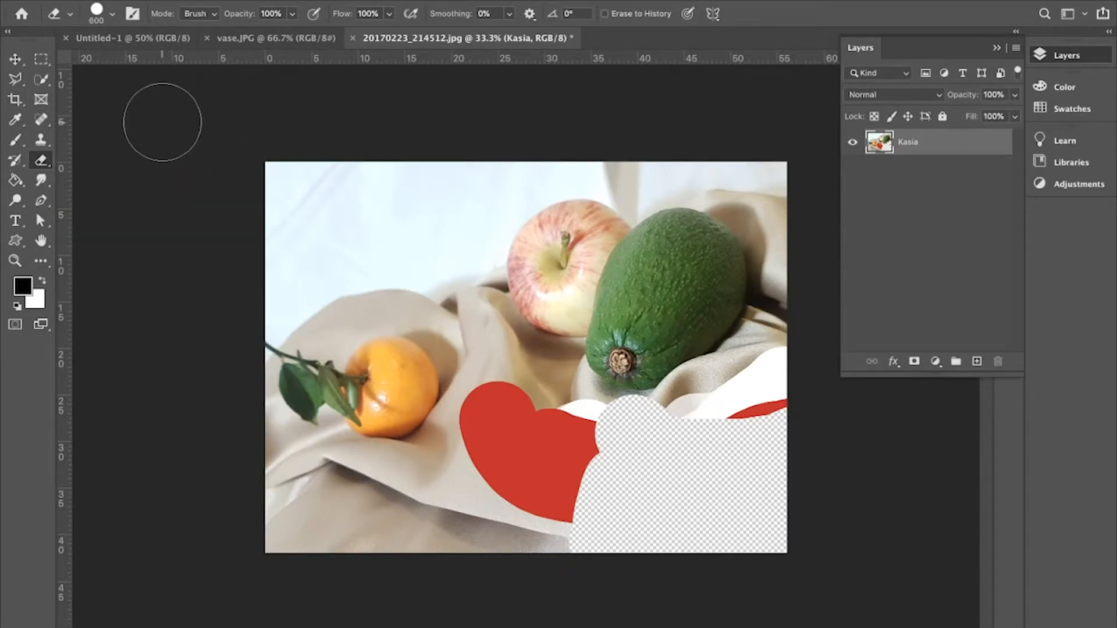
Delete a rectangular marquee area covering most of the remaining red shape down to the photo's lower edge, and clear the selection
click(42, 59)
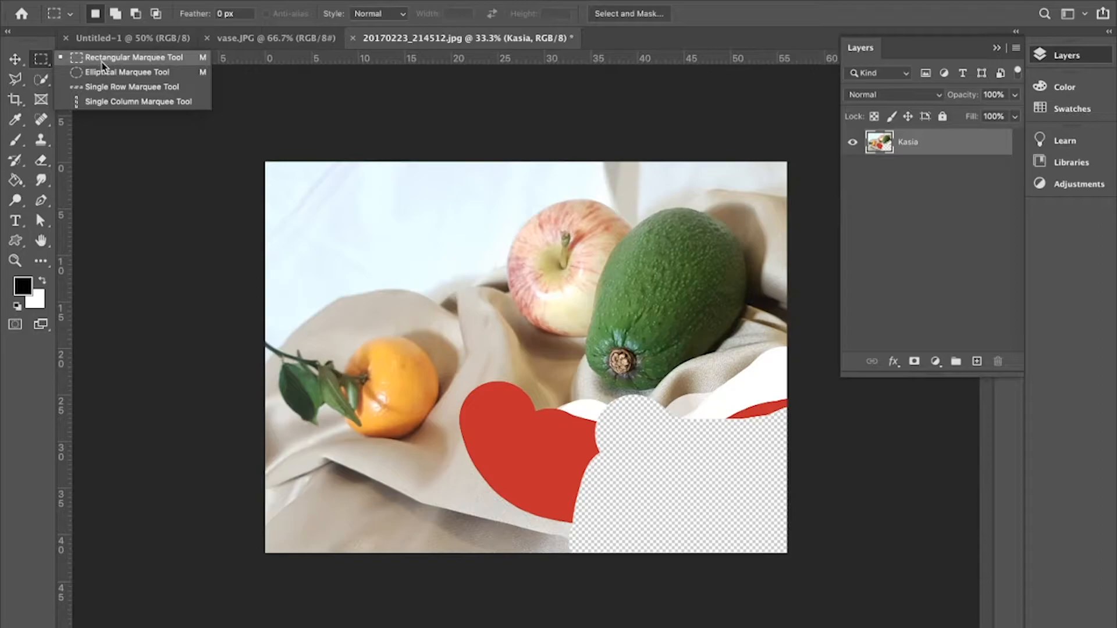
click(75, 61)
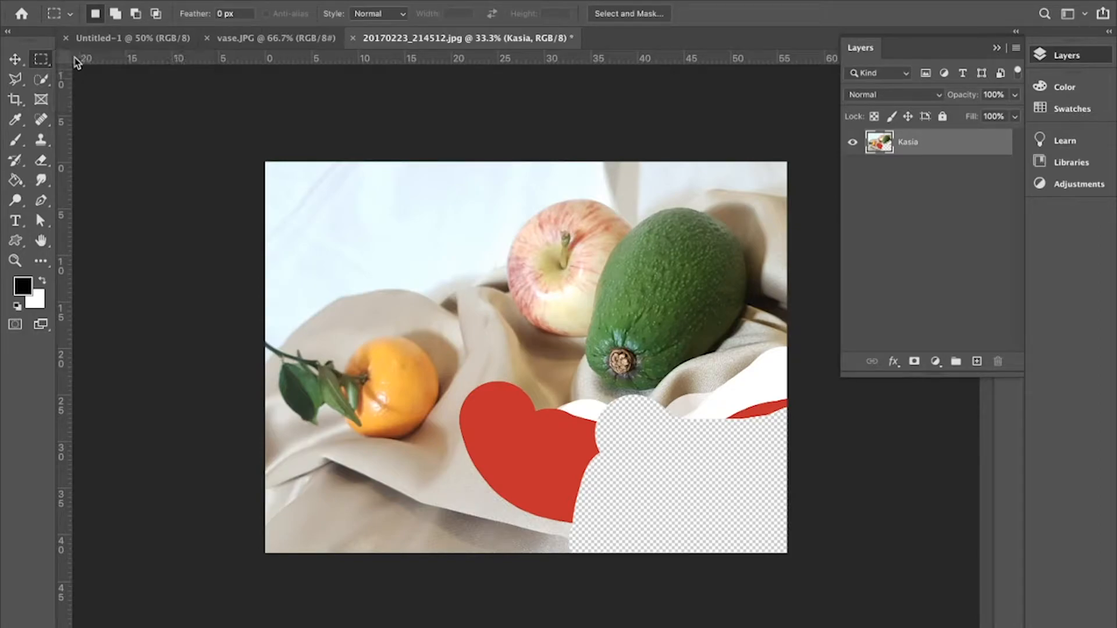
click(41, 59)
click(123, 58)
drag(456, 429, 665, 595)
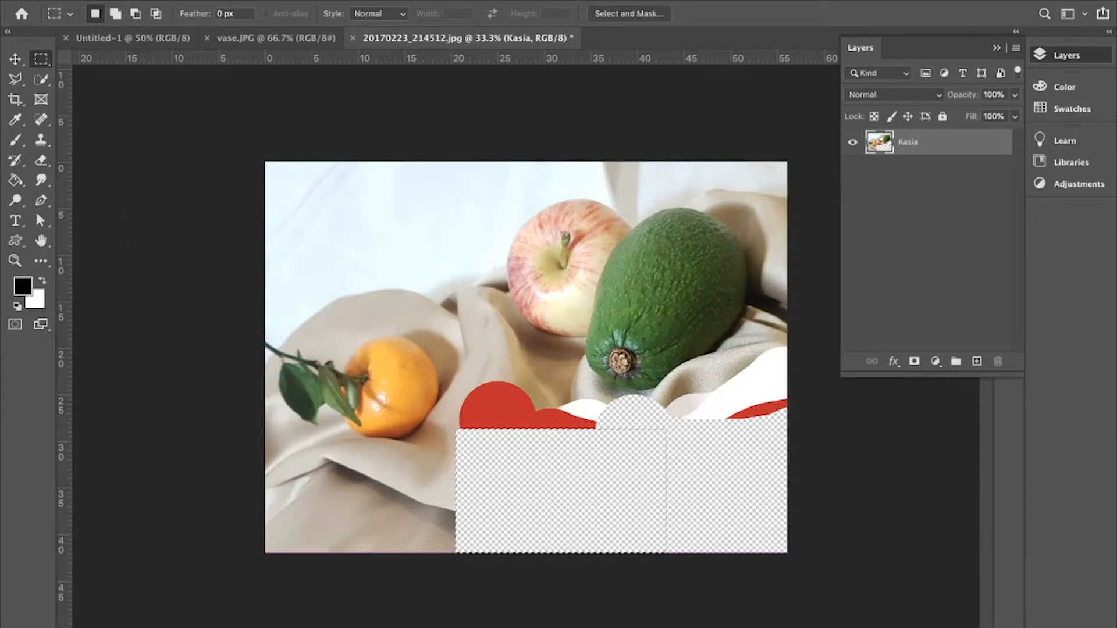
click(318, 1)
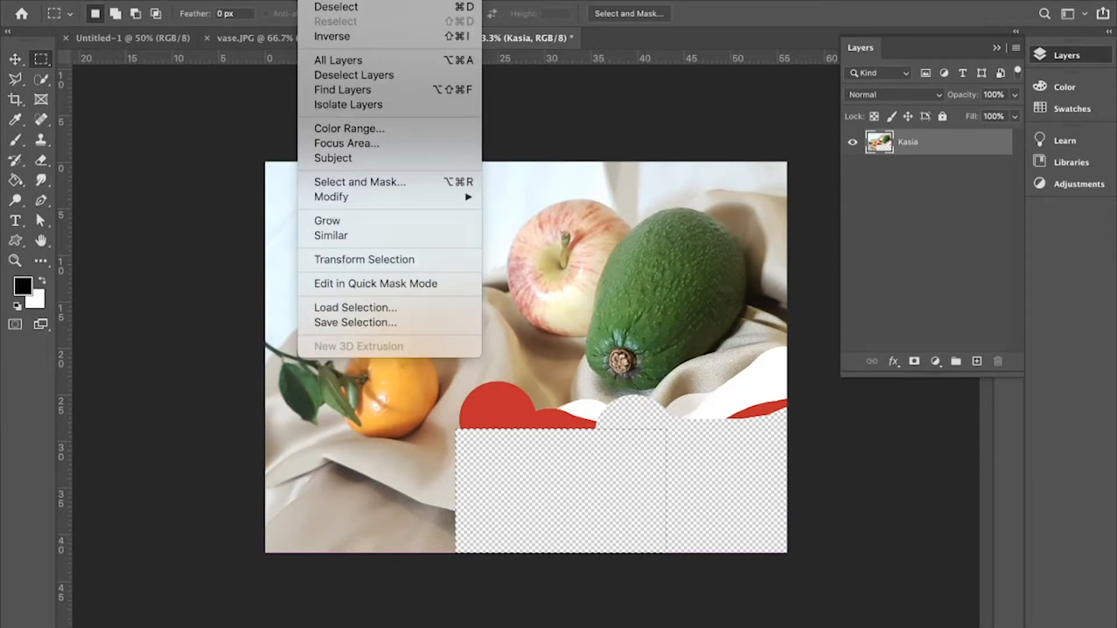
click(360, 8)
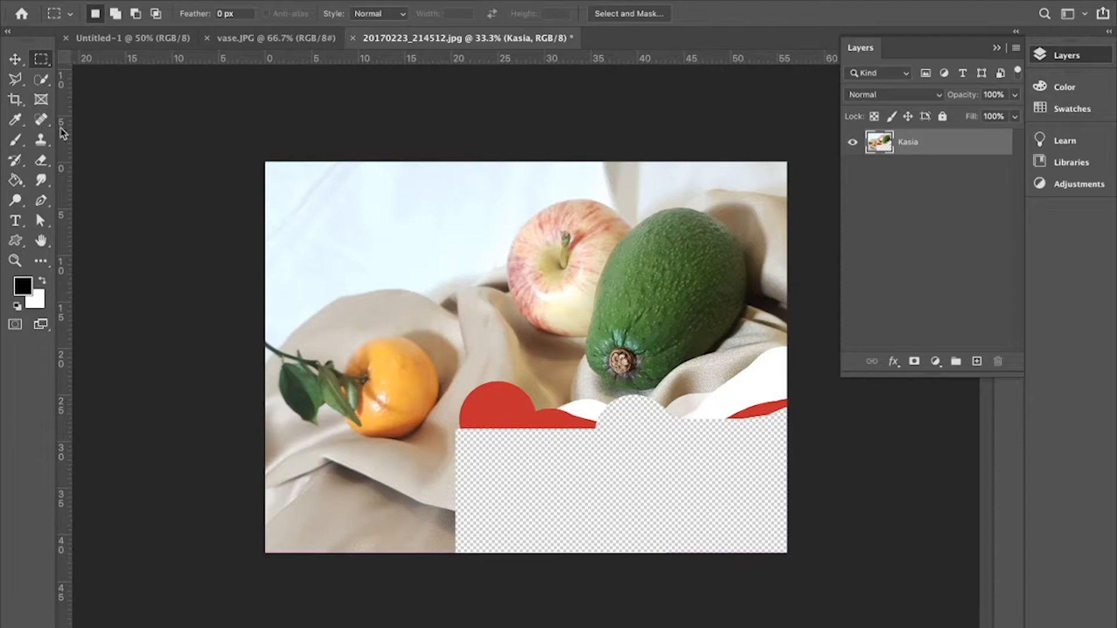
Delete a freehand Lasso selection of the cloth along the underside of the orange, and clear the selection
click(15, 84)
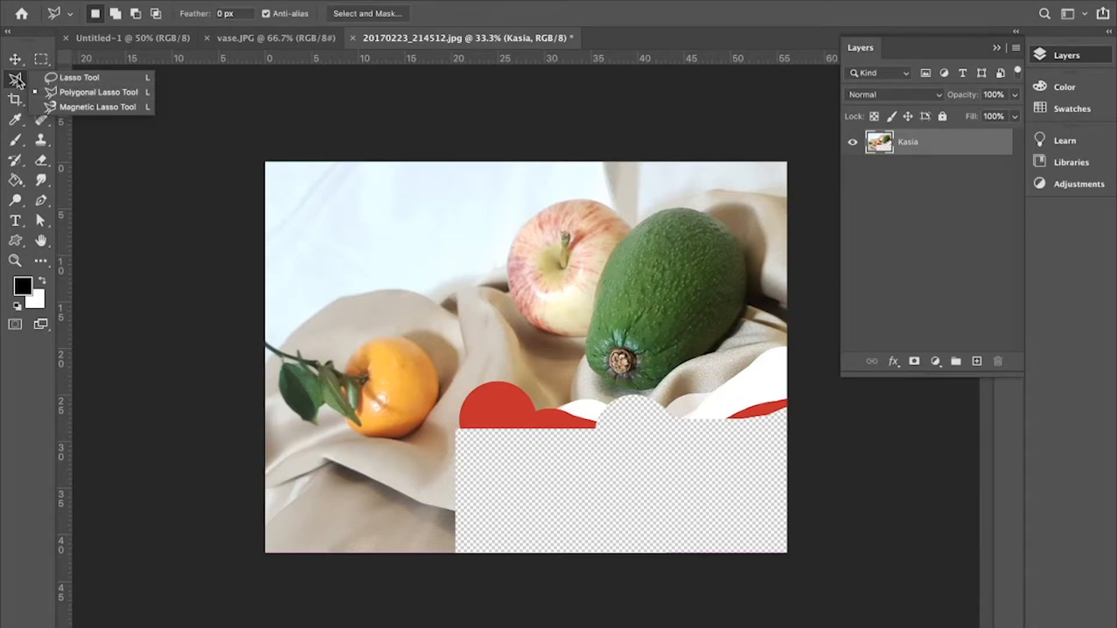
click(437, 2)
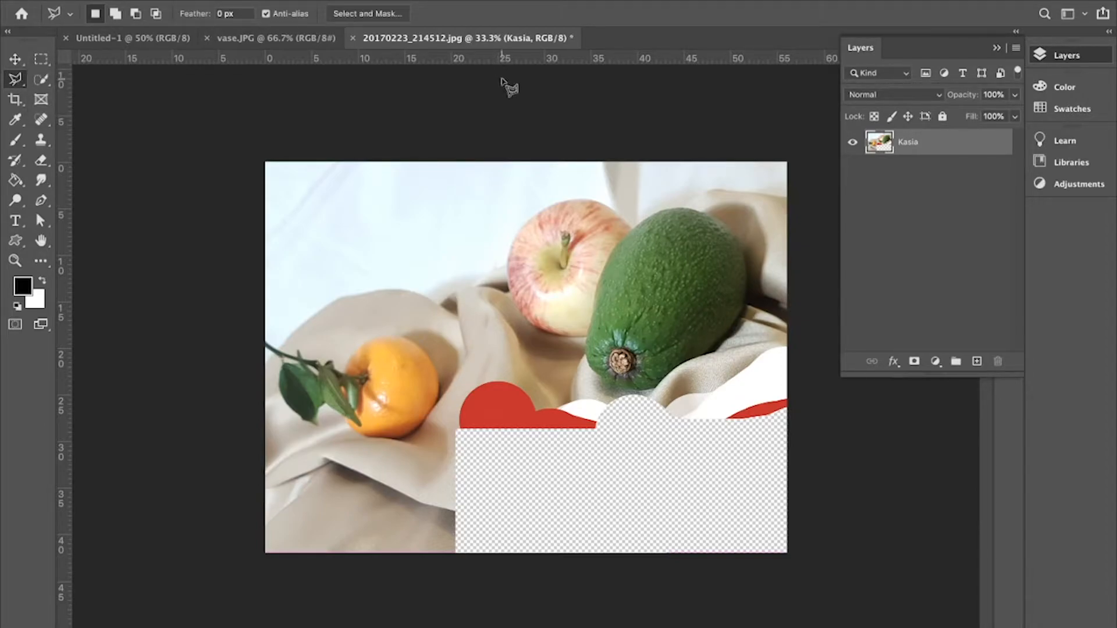
key(ctrl+plus)
key(ctrl+plus)
key(ctrl+plus)
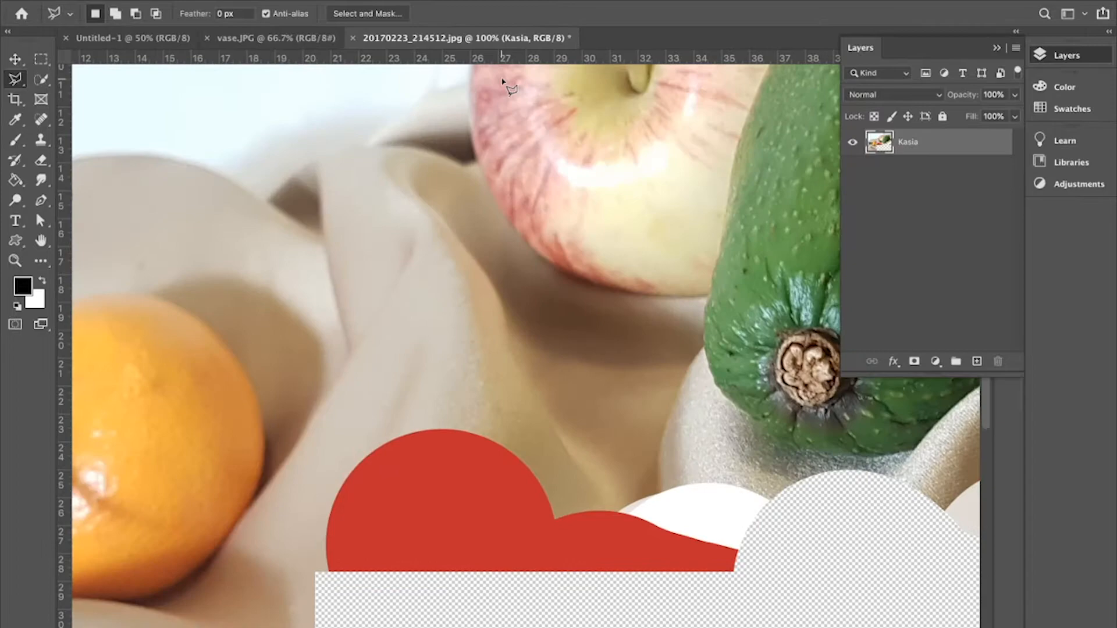
drag(411, 434, 543, 347)
drag(484, 366, 573, 312)
click(17, 78)
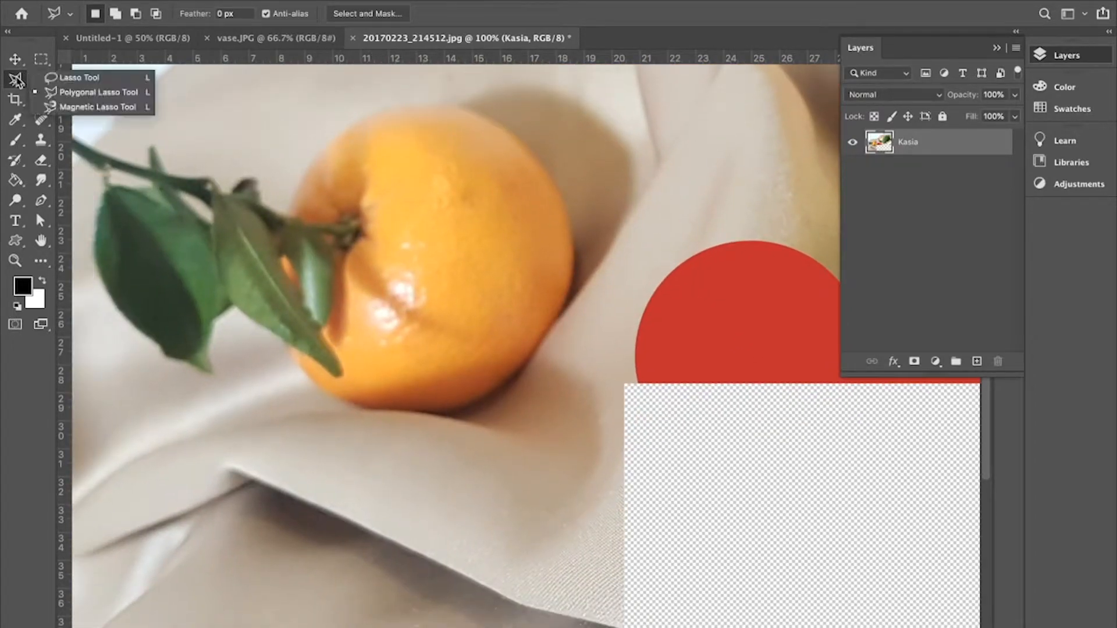
click(82, 78)
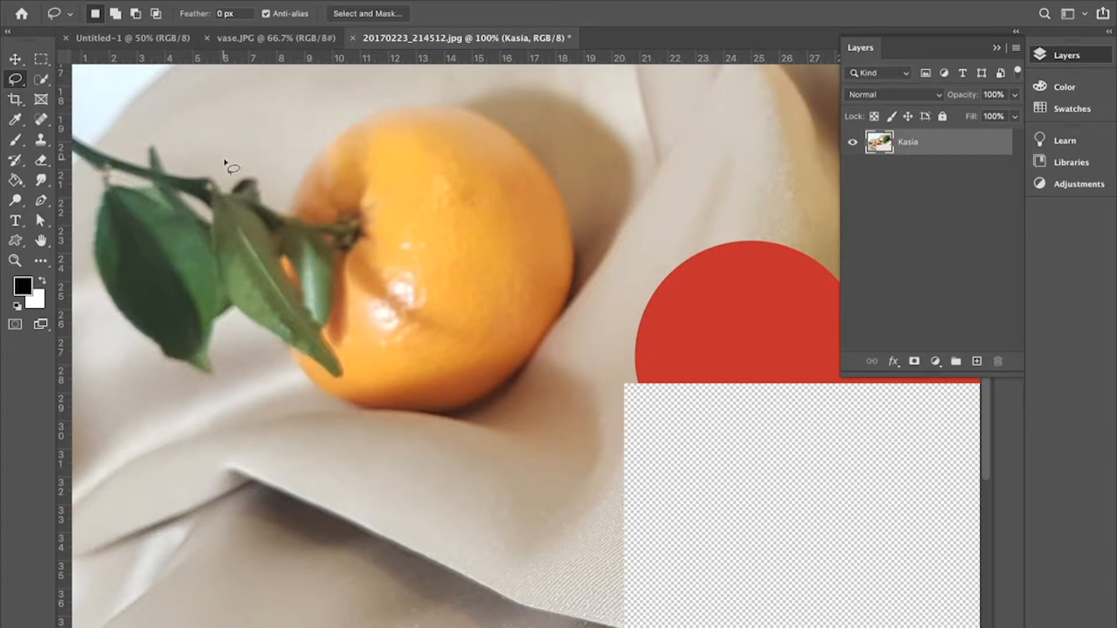
mouse_move(552, 333)
mouse_down()
mouse_move(487, 399)
mouse_move(437, 417)
mouse_move(346, 414)
mouse_move(303, 383)
mouse_move(240, 377)
mouse_move(201, 485)
mouse_move(278, 576)
mouse_move(381, 621)
mouse_move(467, 602)
mouse_move(558, 510)
mouse_move(602, 362)
mouse_move(556, 332)
mouse_up()
key(Delete)
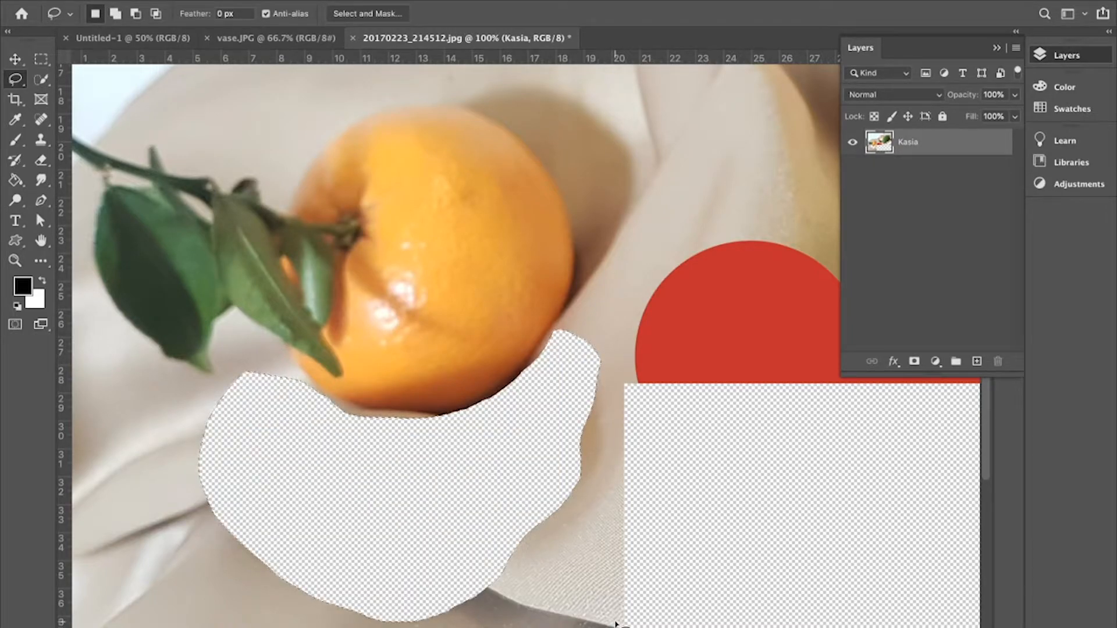
drag(550, 545, 698, 505)
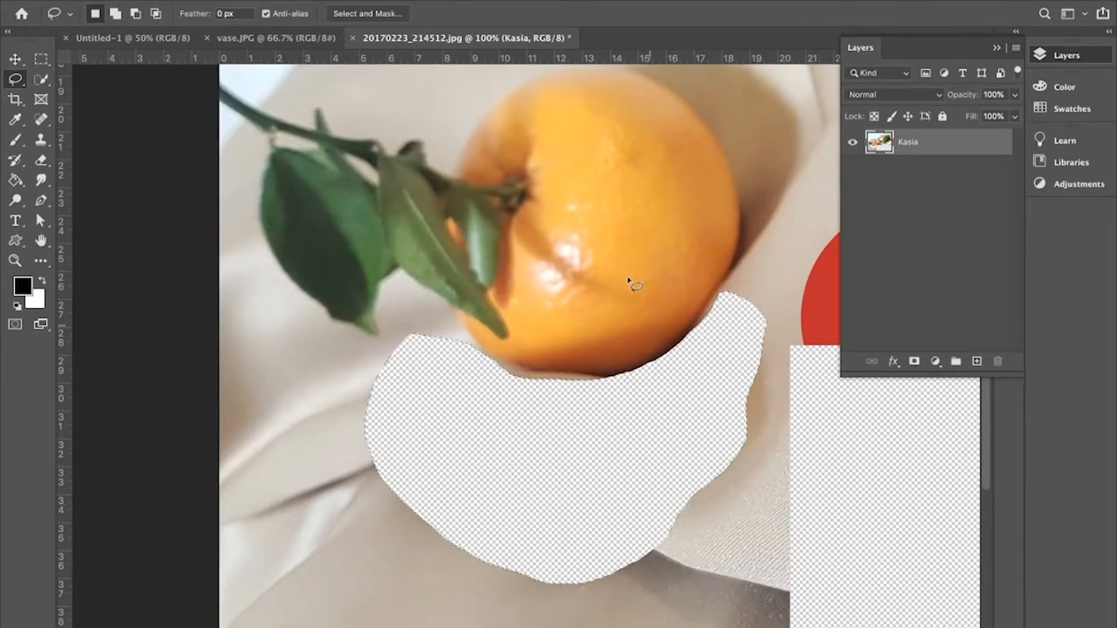
click(319, 1)
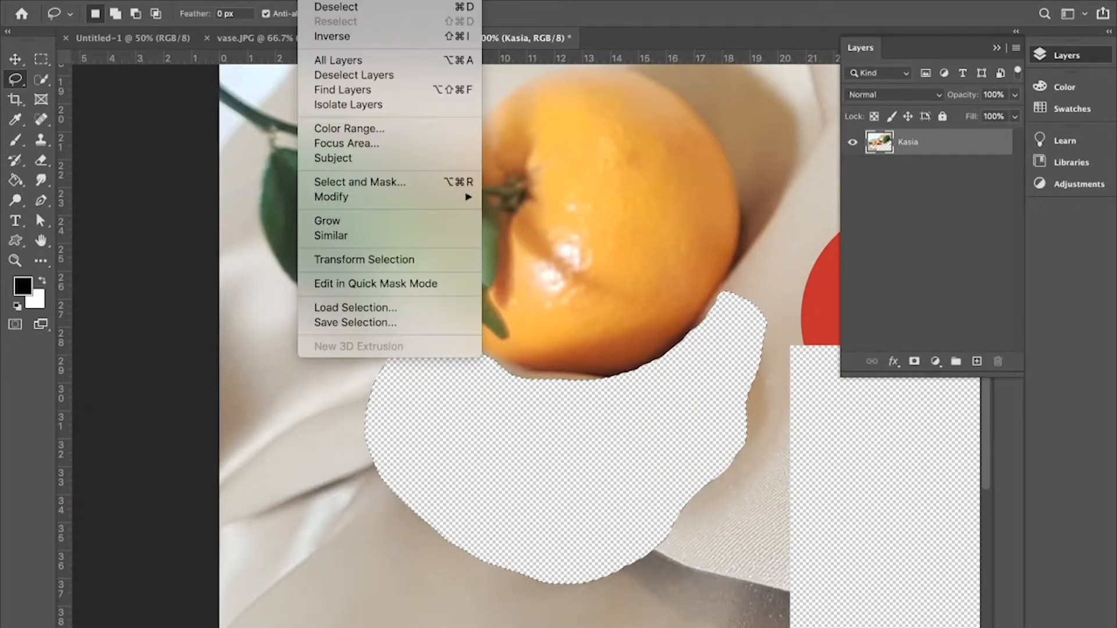
click(338, 7)
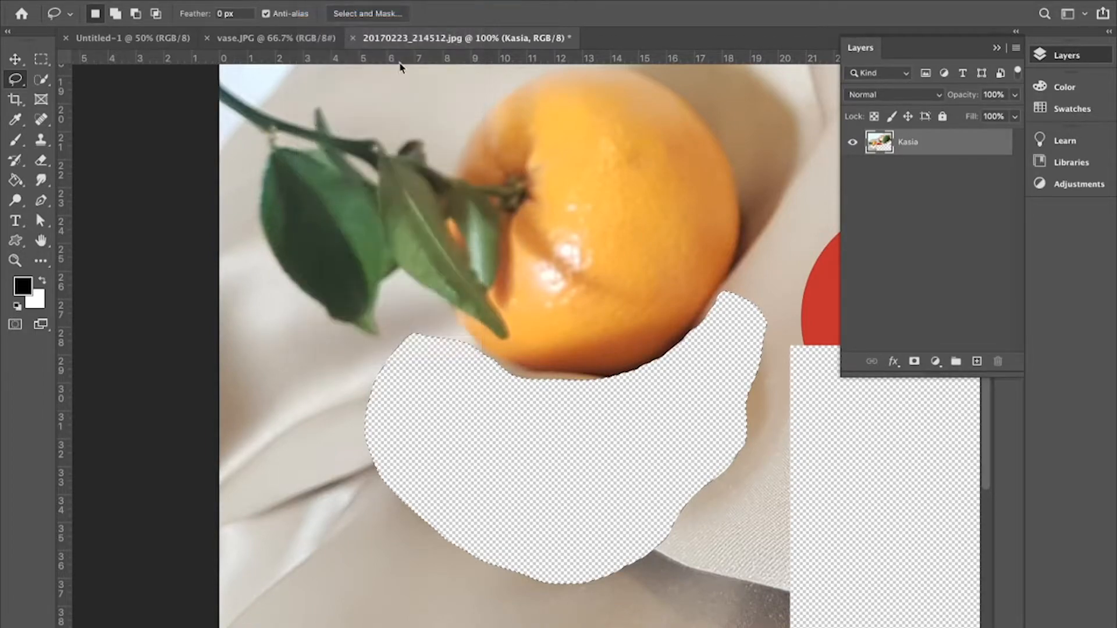
Delete a Polygonal Lasso selection of the cloth between the photo's left edge and the orange's leaves
right_click(16, 79)
click(81, 90)
drag(251, 292, 379, 289)
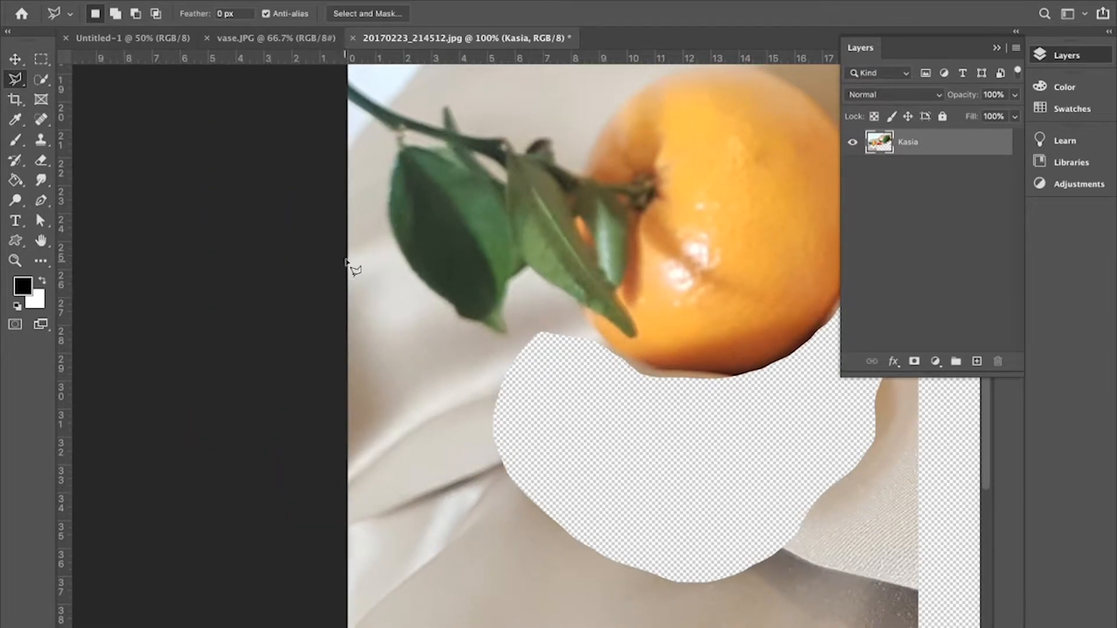
click(360, 219)
click(434, 308)
click(506, 341)
click(471, 428)
click(378, 555)
click(351, 376)
double_click(355, 225)
key(Delete)
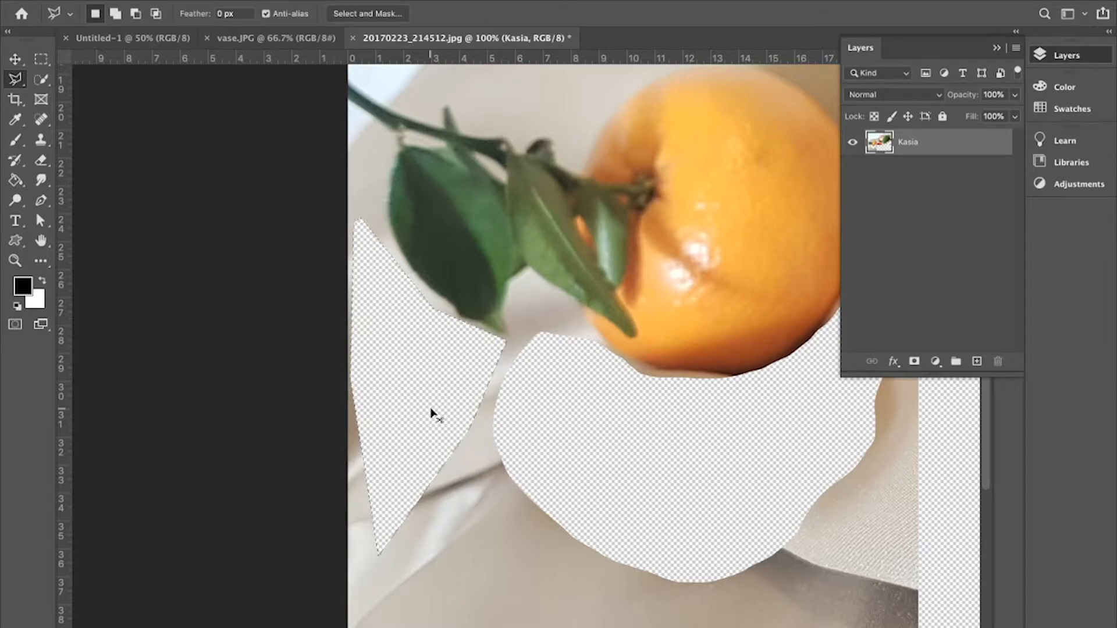
Delete a Magnetic Lasso selection of the shadowed cloth along the orange's right edge, and clear the selection
drag(571, 439, 378, 427)
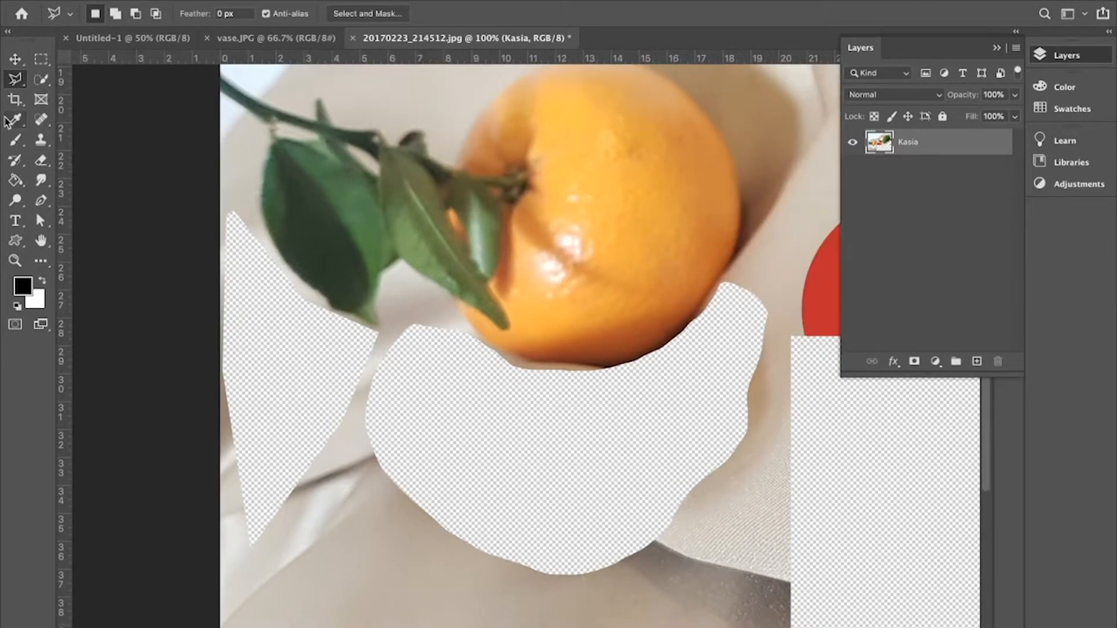
click(17, 81)
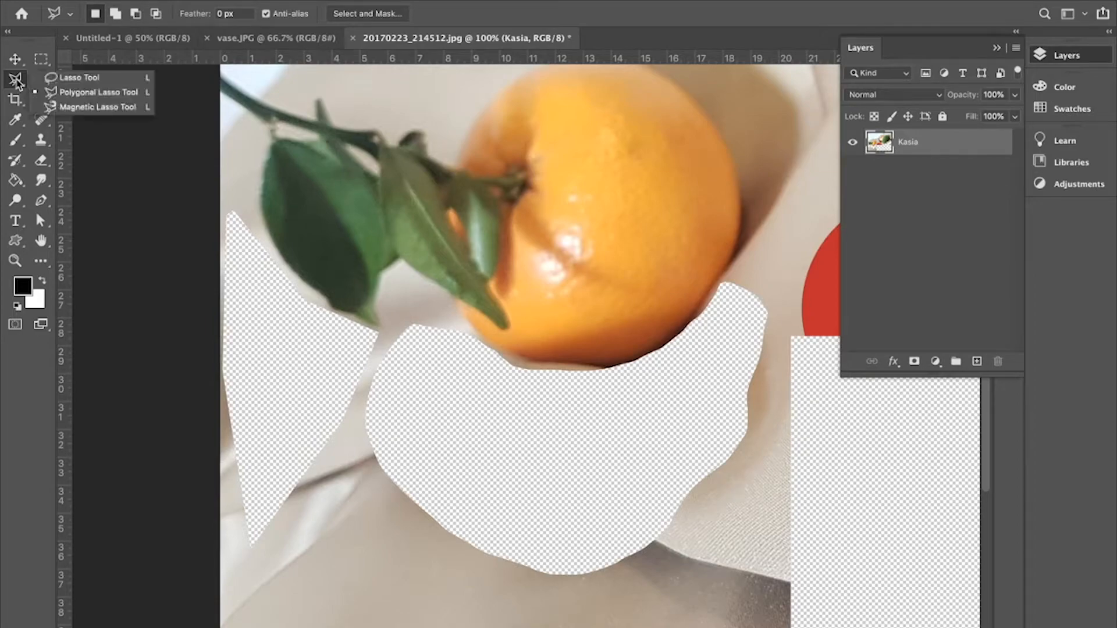
click(110, 107)
mouse_move(509, 212)
mouse_down()
mouse_move(464, 359)
mouse_move(358, 428)
mouse_up()
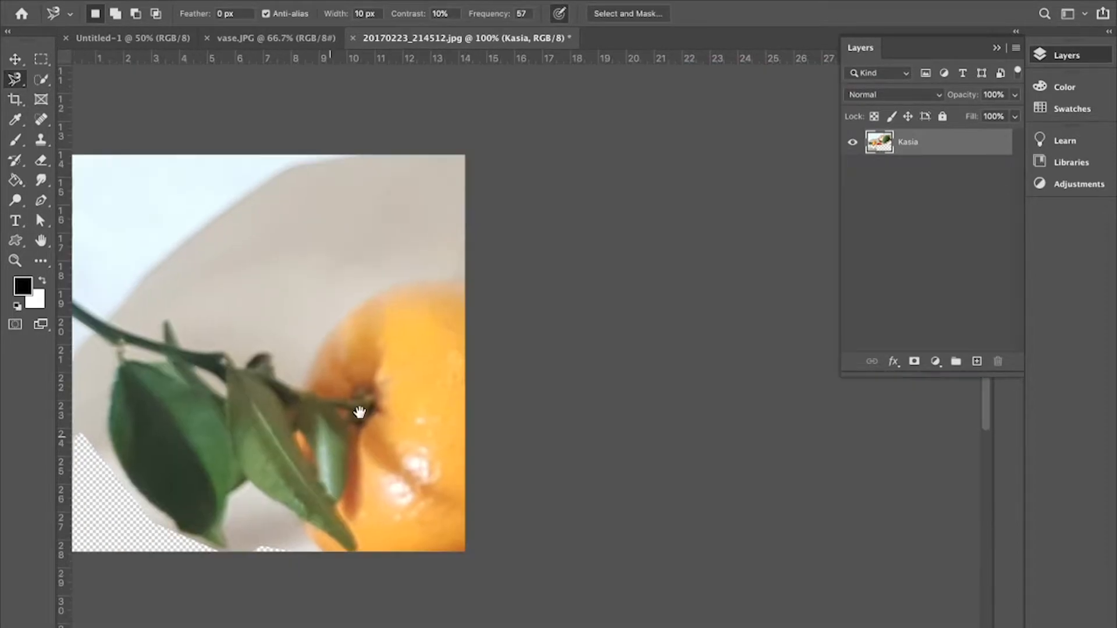
key(ctrl+plus)
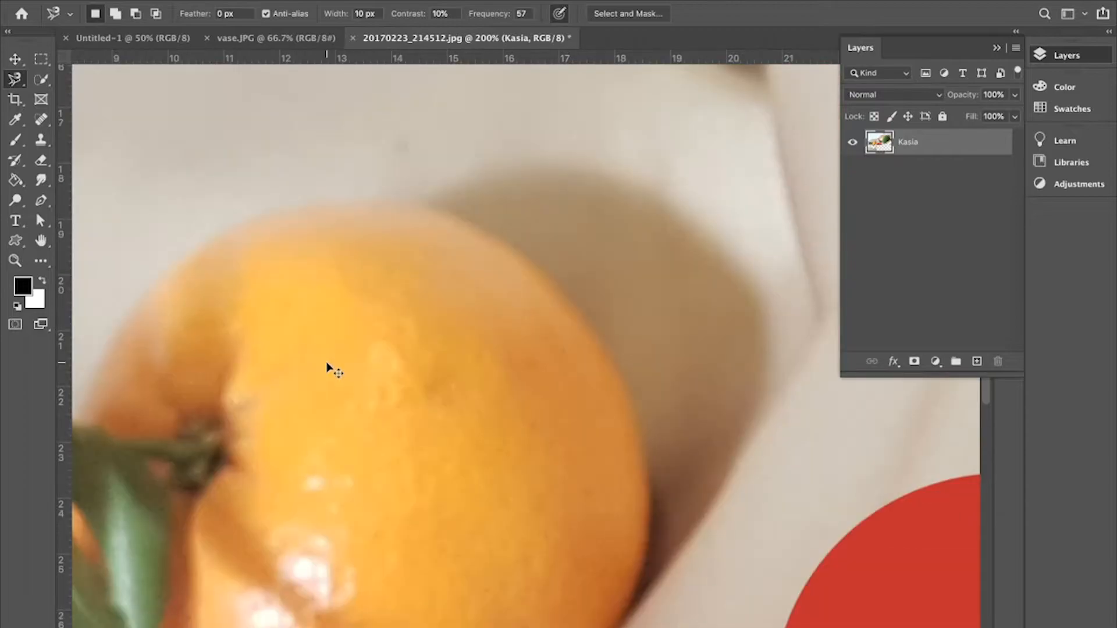
drag(386, 361, 294, 270)
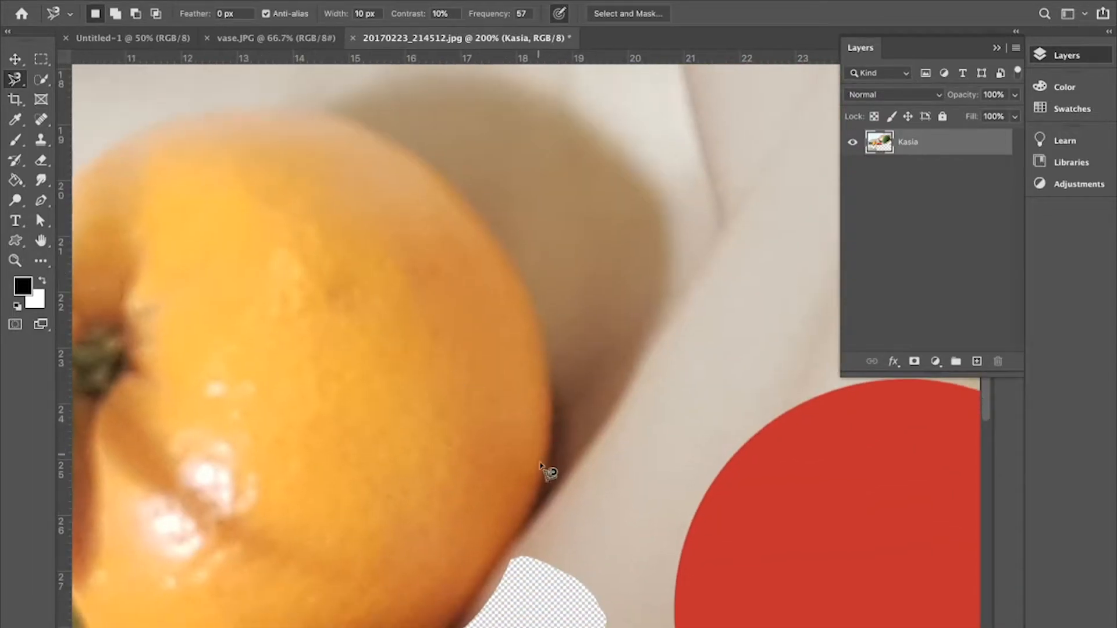
click(541, 496)
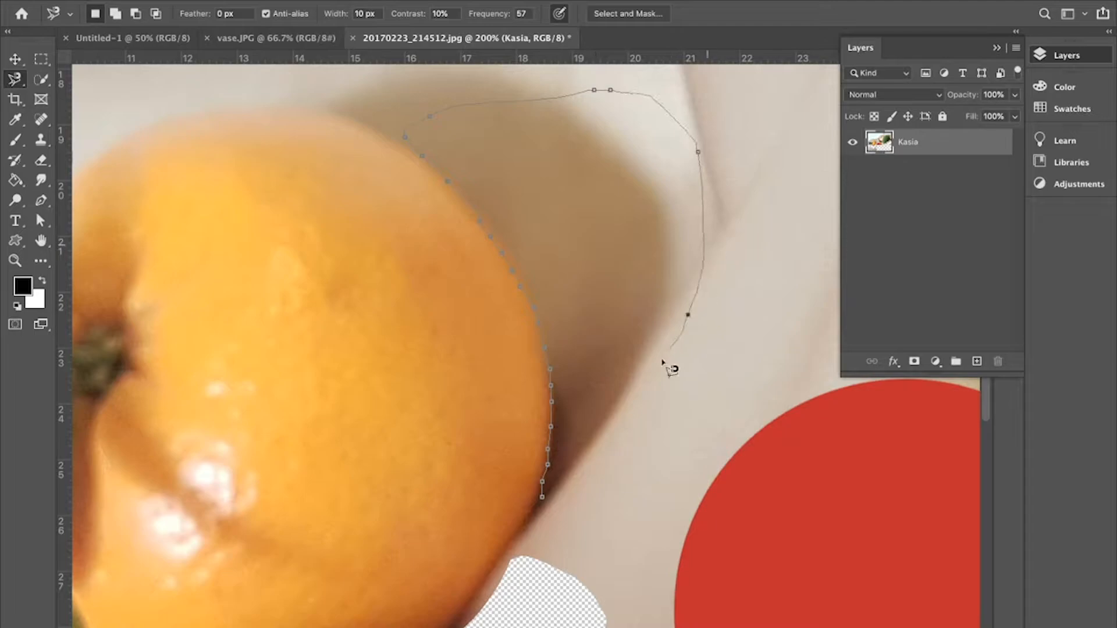
click(544, 500)
key(Delete)
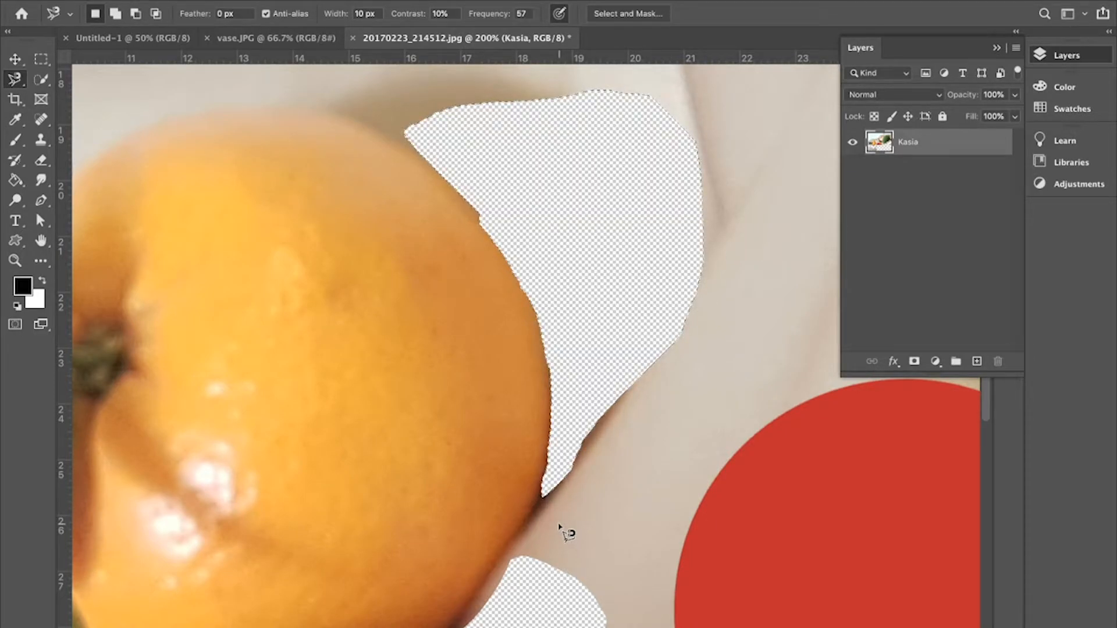
key(ctrl+d)
Switch to the Quick Selection tool and enlarge its brush to 90
drag(389, 261, 114, 421)
key(ctrl+minus)
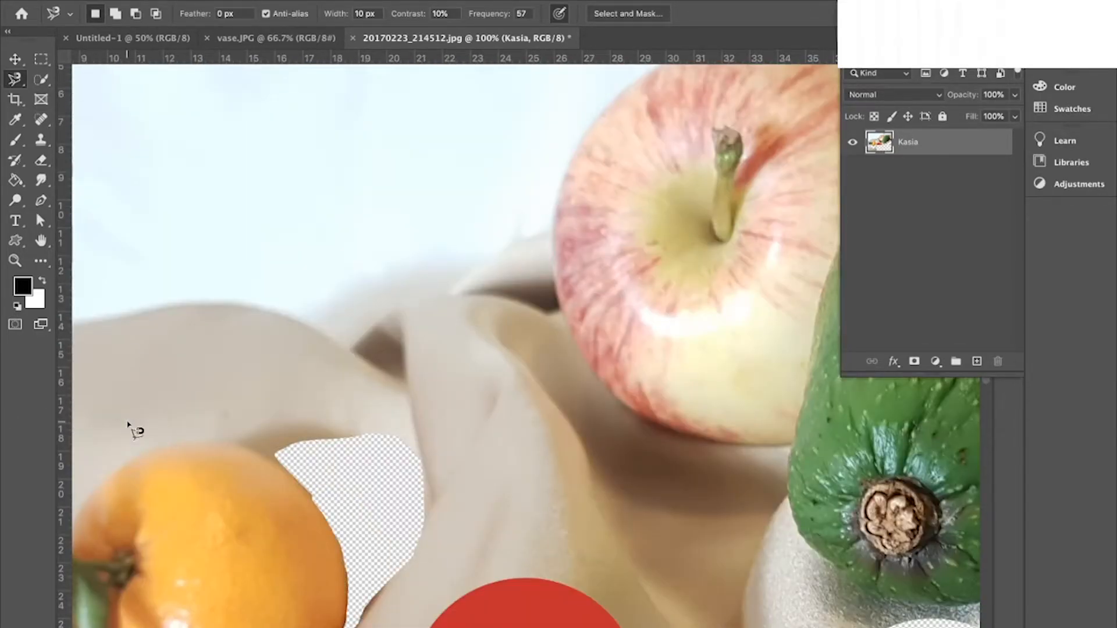
click(41, 81)
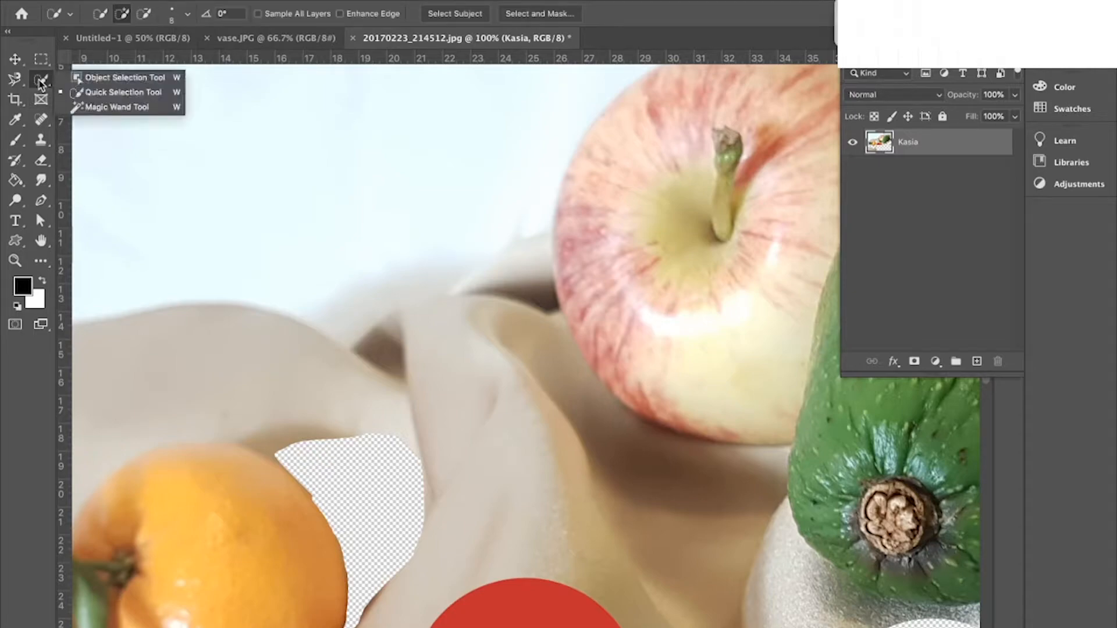
click(113, 97)
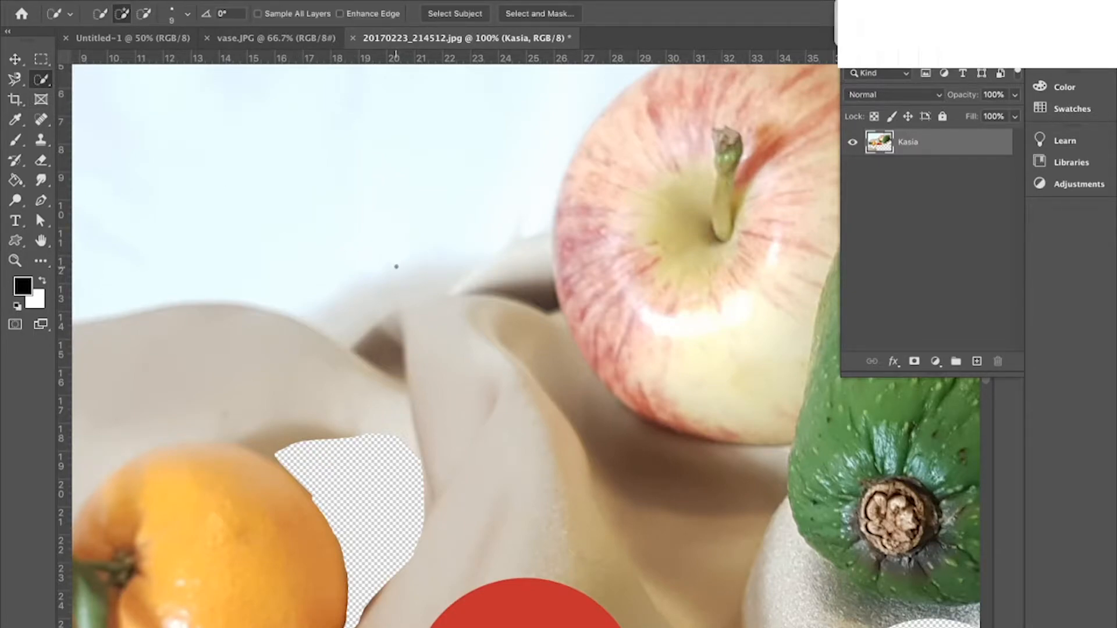
key(bracketright)
key(bracketright)
key(bracketright)
key(bracketright)
key(bracketright)
key(bracketright)
Try to delete a Quick Selection of the white backdrop and cloth around the apple, and undo the deletion
mouse_move(566, 112)
mouse_down()
mouse_move(527, 181)
mouse_move(518, 250)
mouse_up()
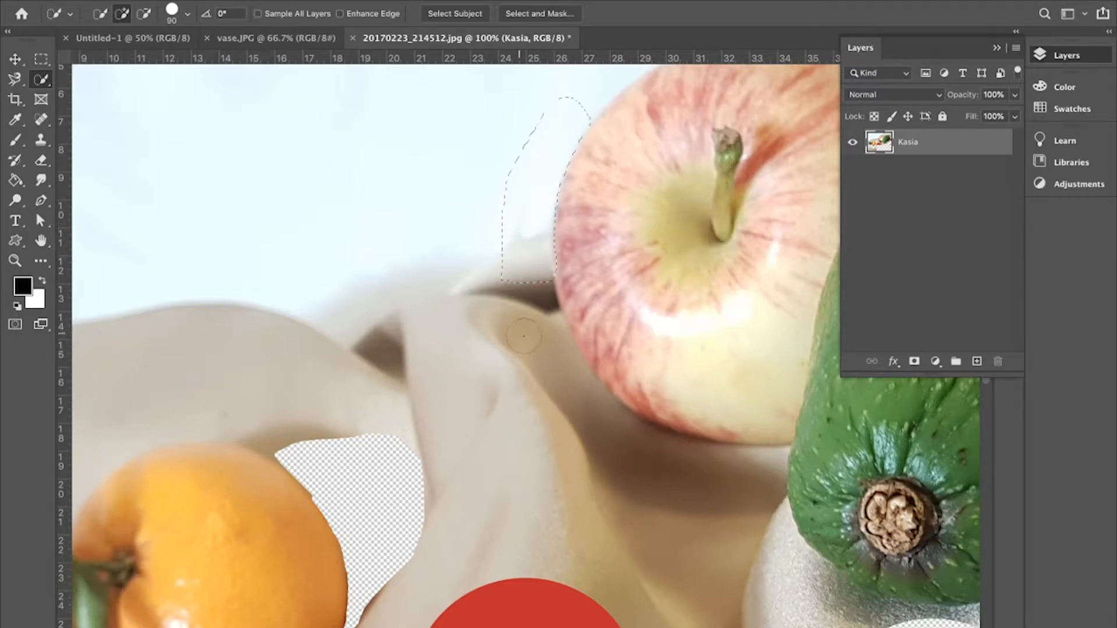
mouse_move(524, 336)
mouse_down()
mouse_move(558, 417)
mouse_move(625, 436)
mouse_move(597, 431)
mouse_up()
mouse_move(478, 313)
mouse_down()
mouse_move(455, 228)
mouse_move(514, 160)
mouse_move(483, 143)
mouse_move(396, 172)
mouse_move(416, 289)
mouse_move(418, 257)
mouse_move(397, 329)
mouse_move(404, 475)
mouse_up()
mouse_move(417, 371)
mouse_down()
mouse_move(382, 381)
mouse_move(391, 310)
mouse_move(447, 283)
mouse_move(462, 300)
mouse_move(280, 414)
mouse_move(338, 557)
mouse_move(402, 572)
mouse_up()
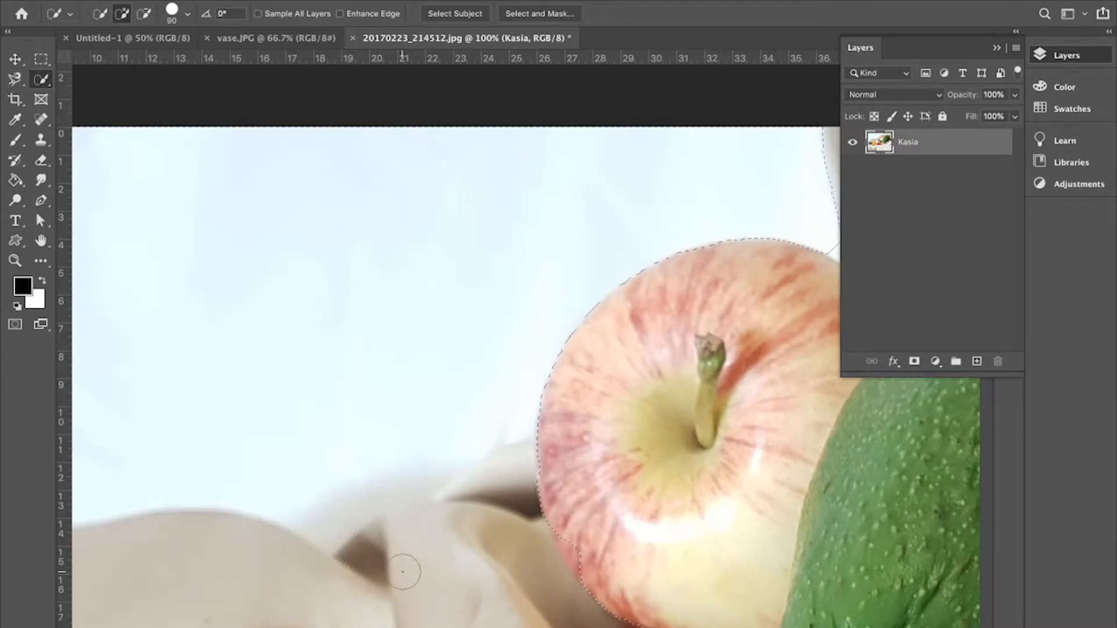
key(Delete)
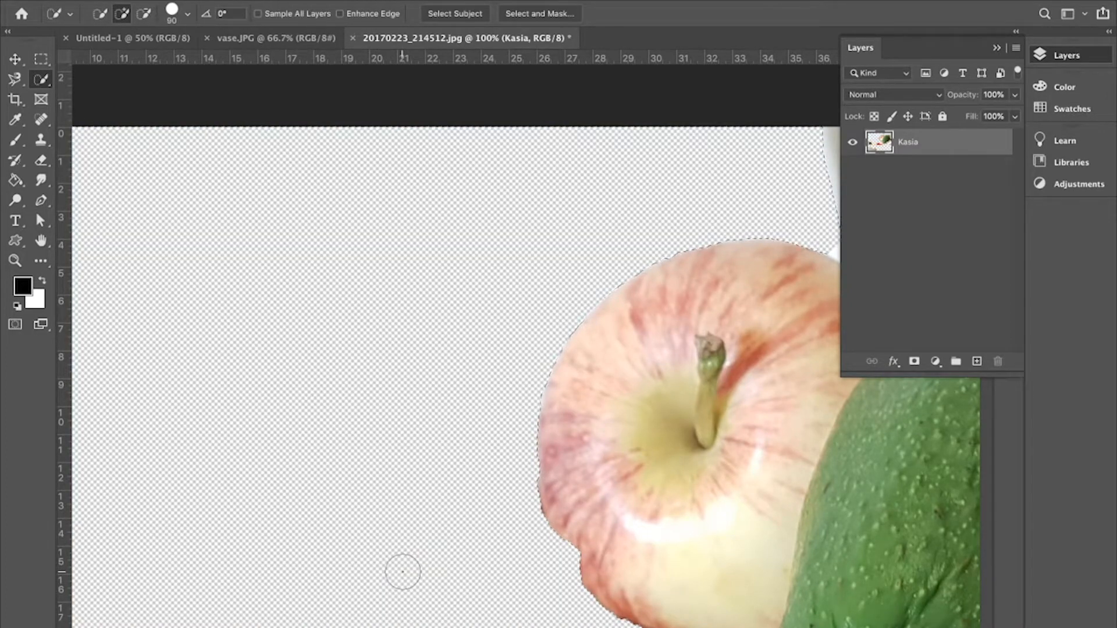
key(ctrl+minus)
key(ctrl+minus)
key(ctrl+minus)
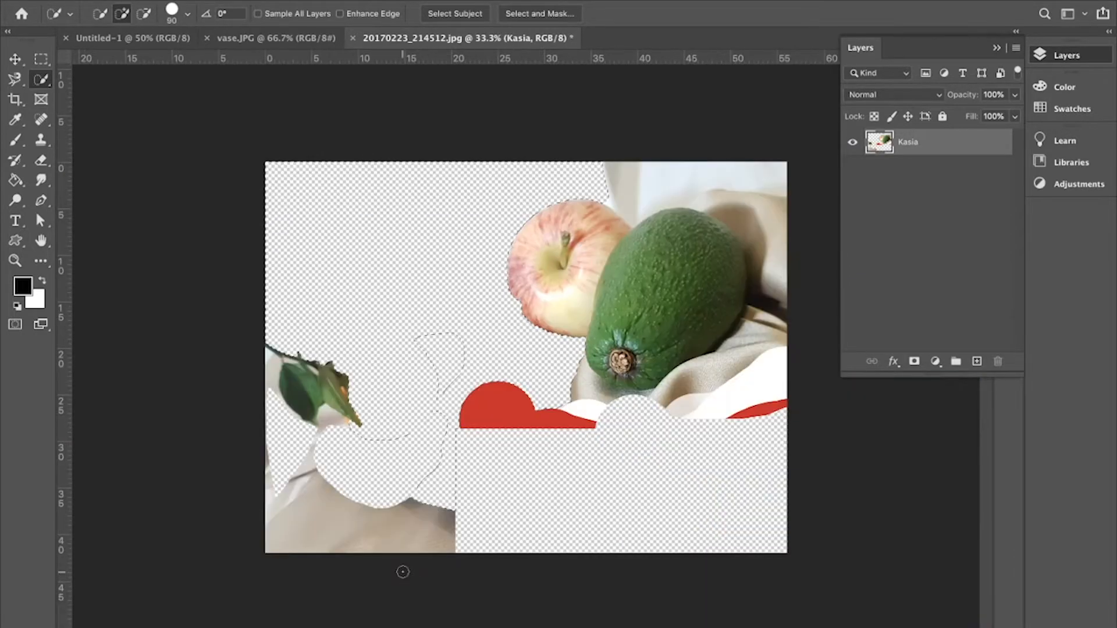
key(ctrl+z)
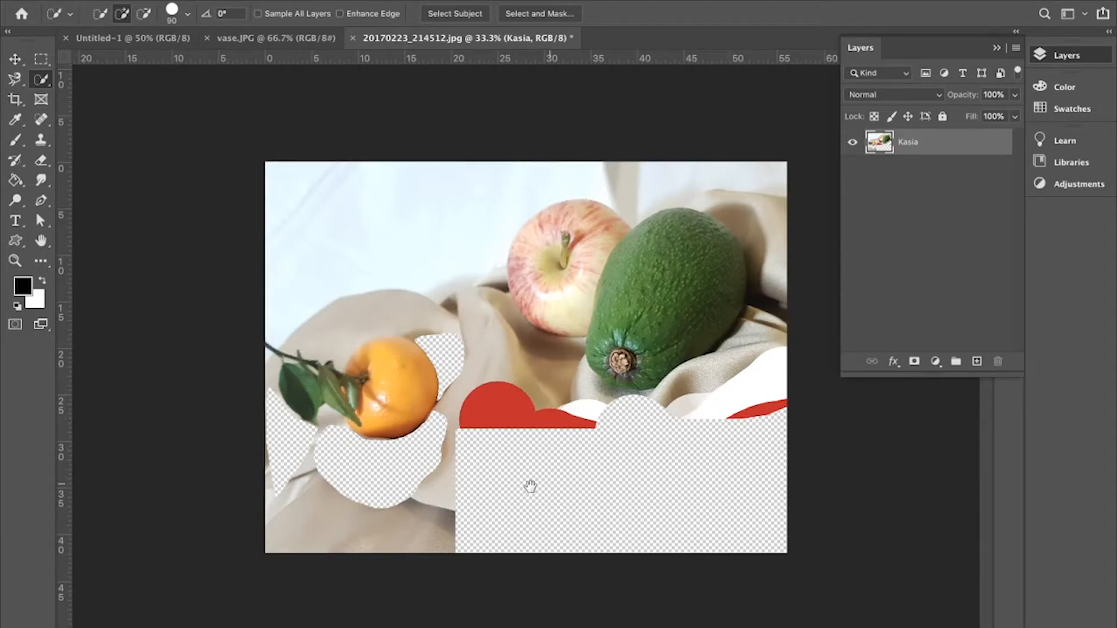
Try to select the shaded cloth along the avocado's upper-right side with Quick Selection
key(ctrl+plus)
key(ctrl+plus)
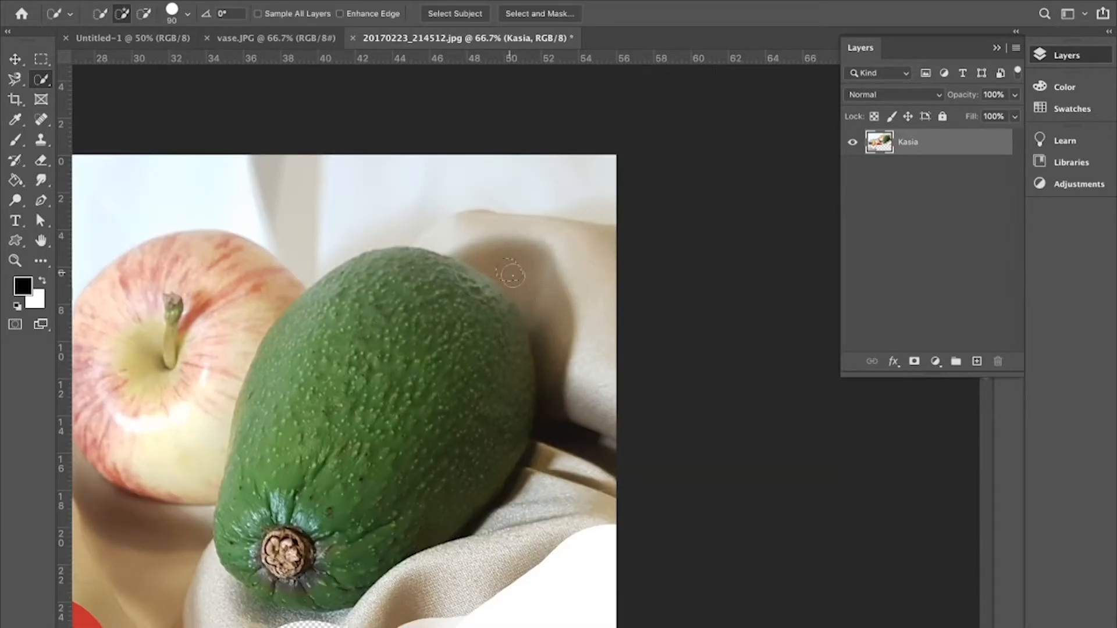
drag(522, 285, 553, 332)
drag(565, 388, 592, 269)
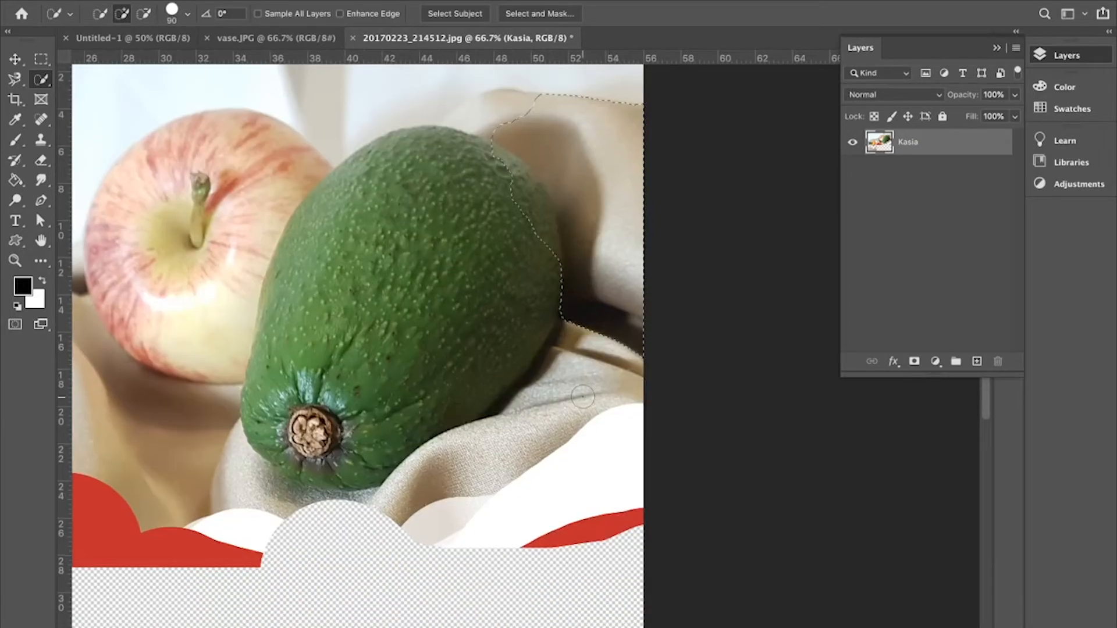
Delete Quick Selections of the cloth along the avocado's lower-right side and the white shape beneath it, and clear the selection
drag(564, 377, 530, 424)
key(Delete)
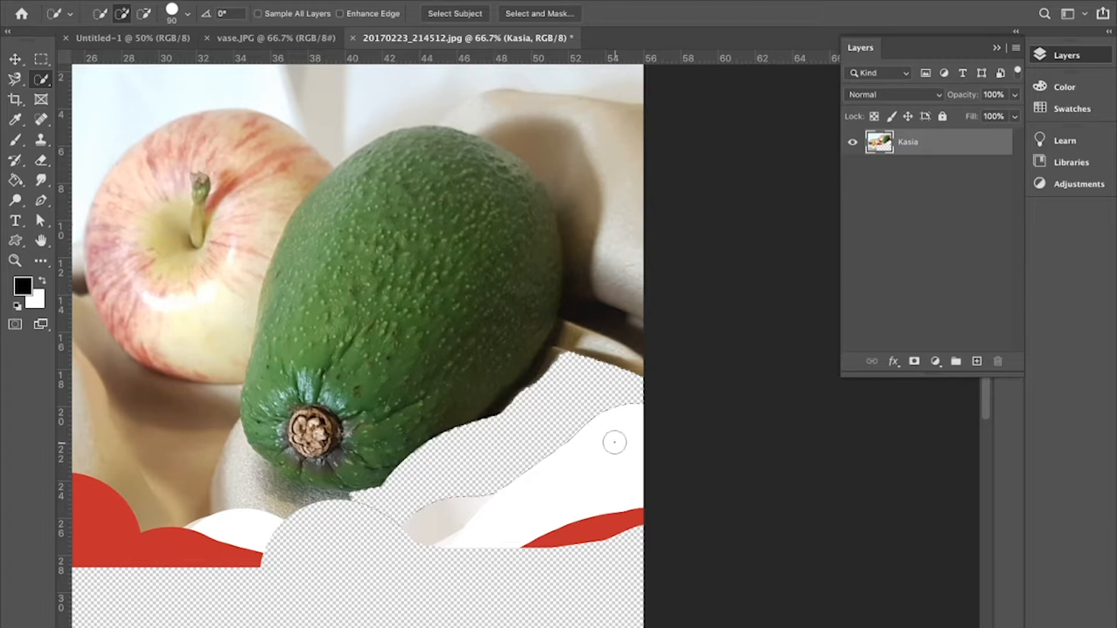
mouse_move(616, 443)
mouse_down()
mouse_move(560, 491)
mouse_move(477, 529)
mouse_move(417, 521)
mouse_up()
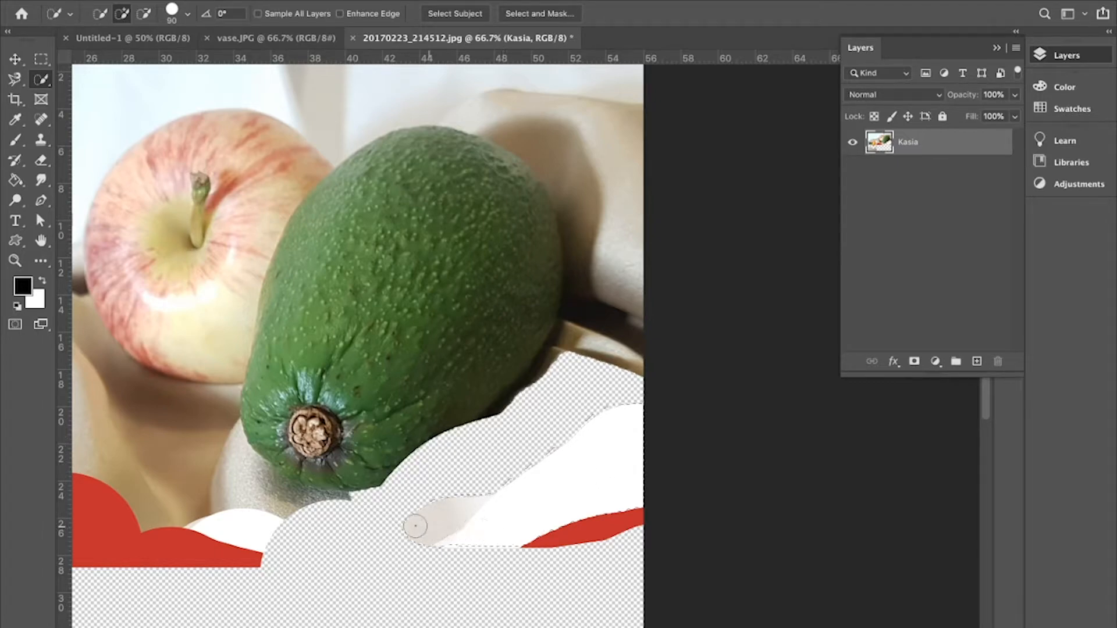
key(Delete)
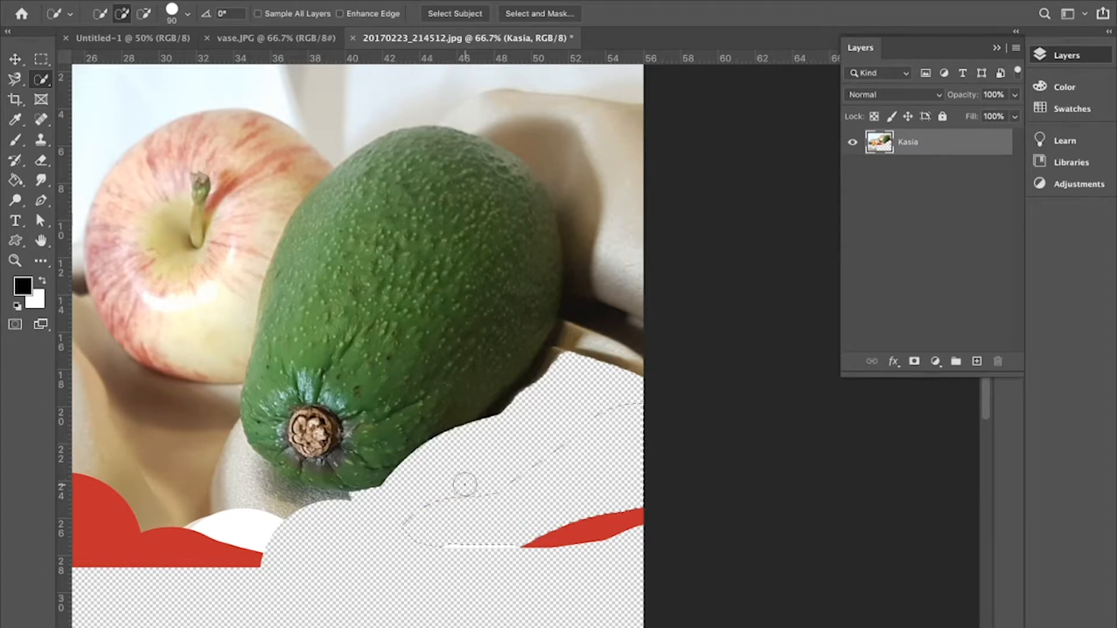
key(ctrl+d)
Delete combined Magic Wand selections of the white backdrop and beige cloth above and to the right of the avocado
click(39, 84)
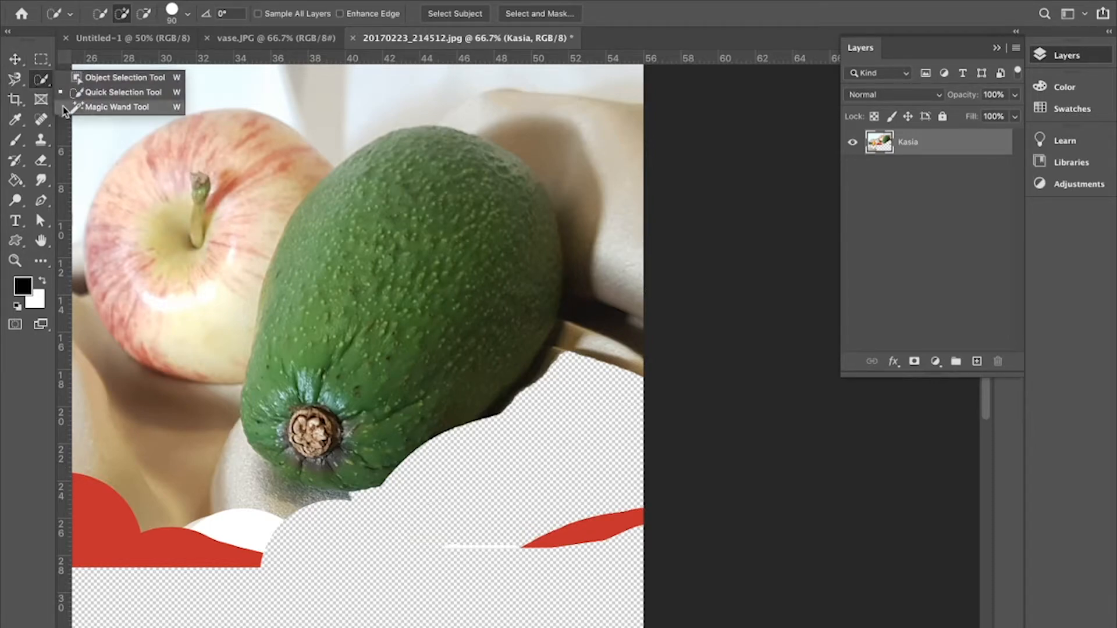
click(117, 107)
drag(454, 333, 570, 343)
drag(407, 365, 412, 412)
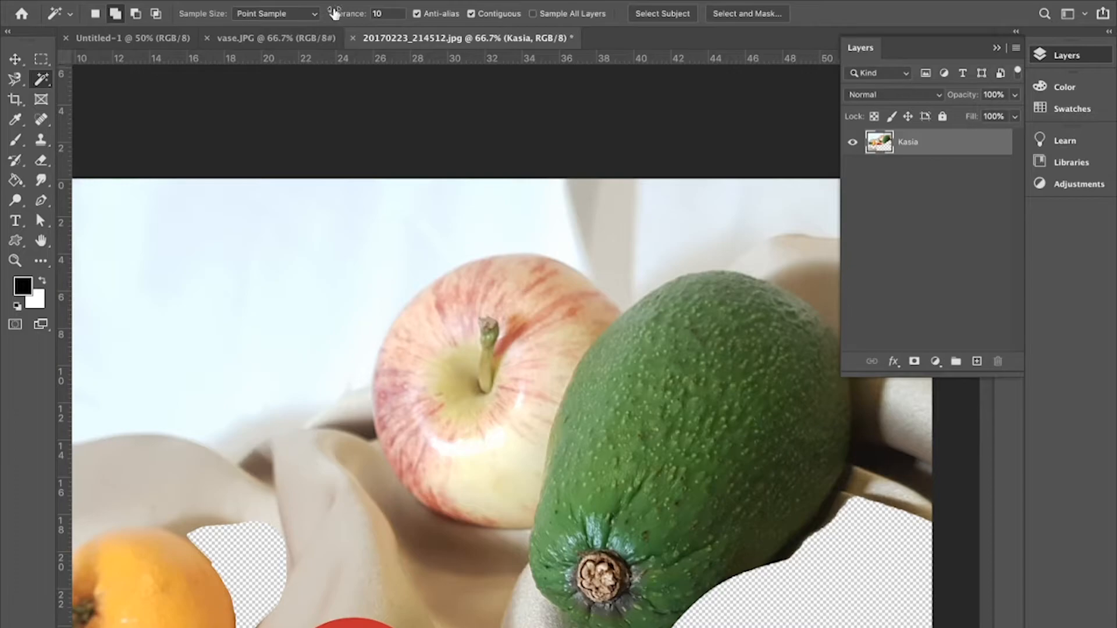
drag(500, 254, 272, 238)
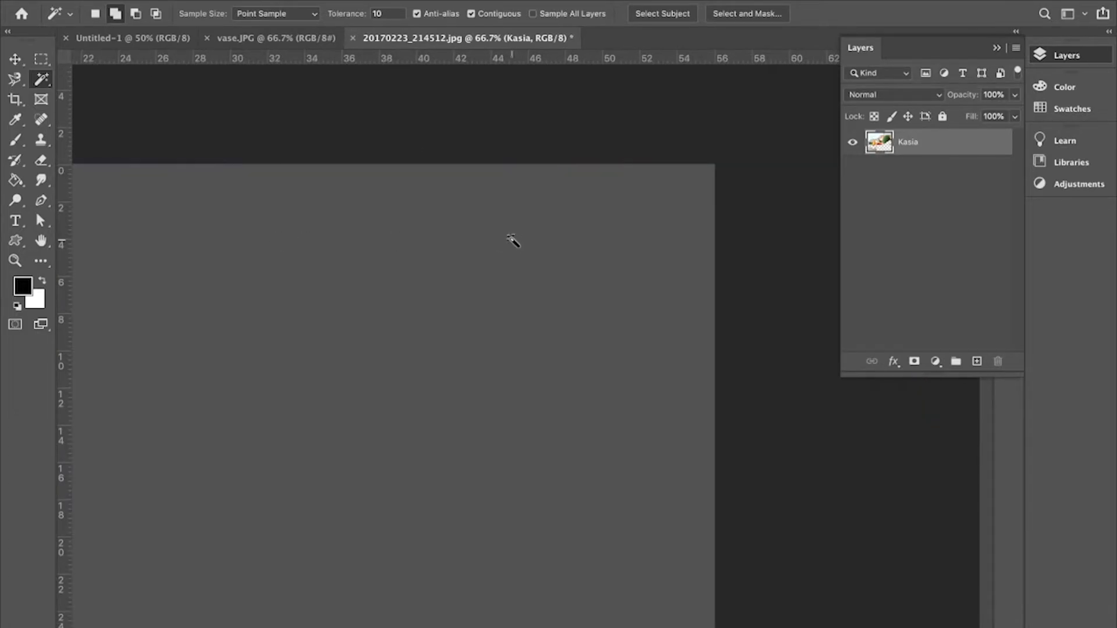
drag(433, 294, 519, 261)
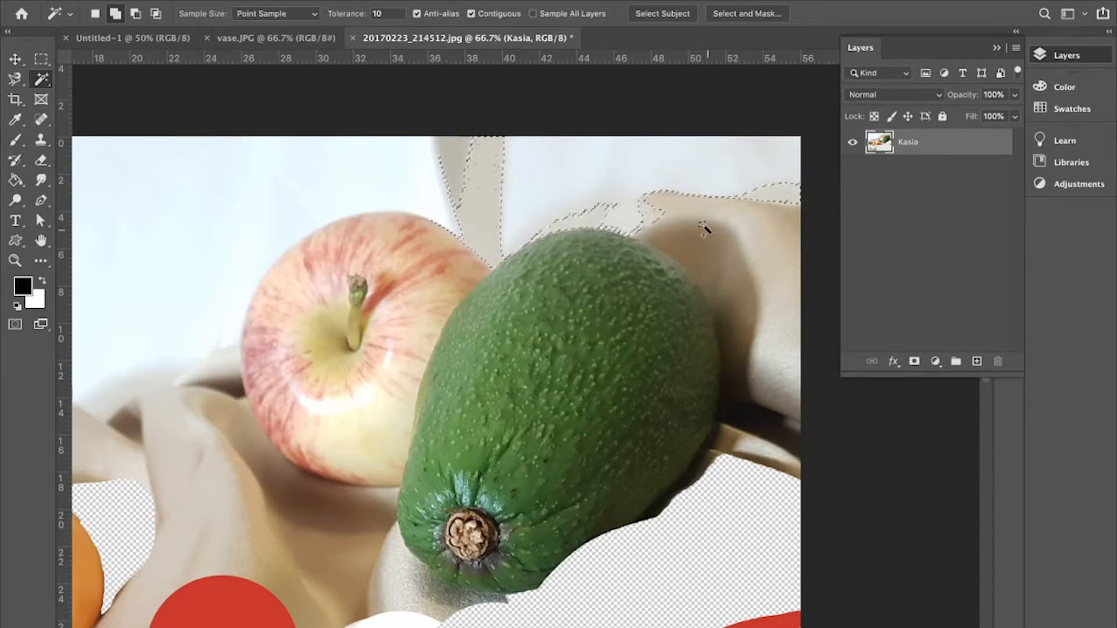
click(765, 215)
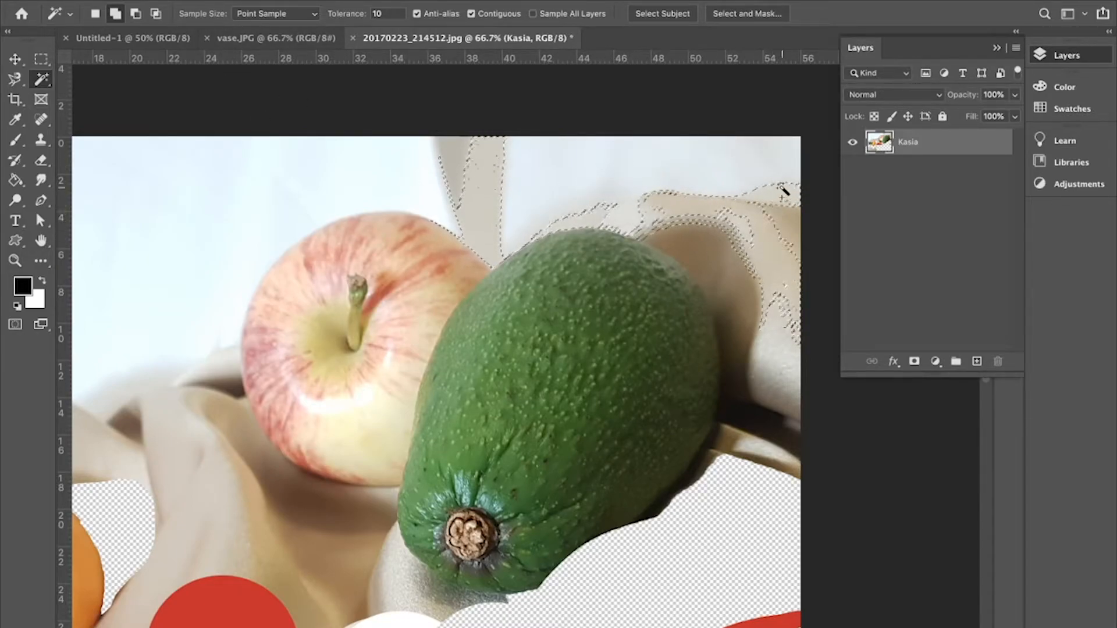
click(776, 214)
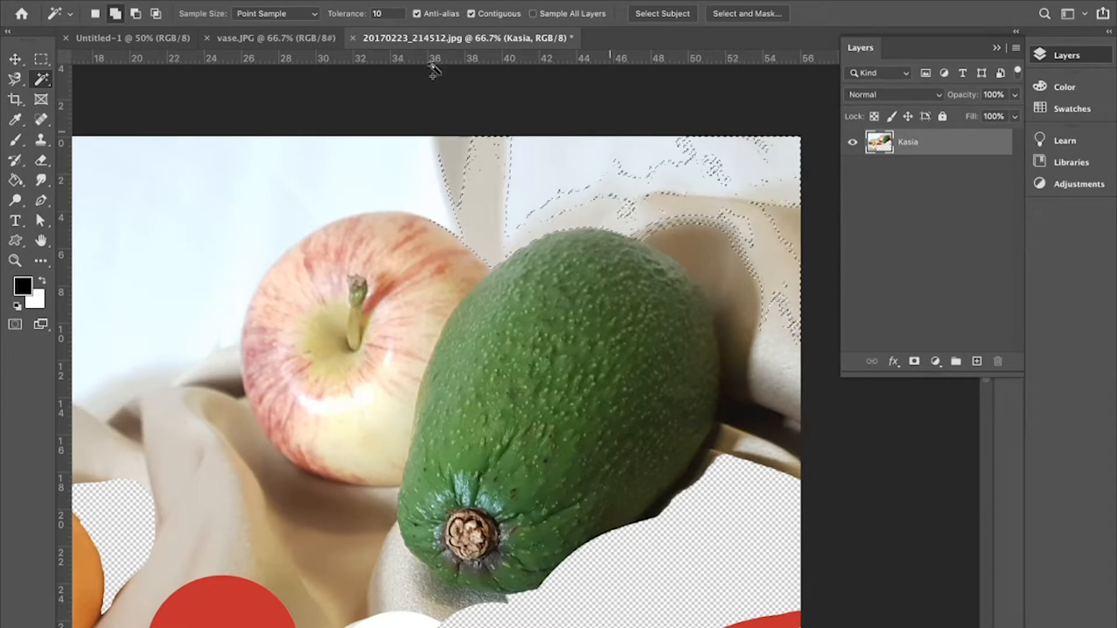
click(115, 14)
click(720, 169)
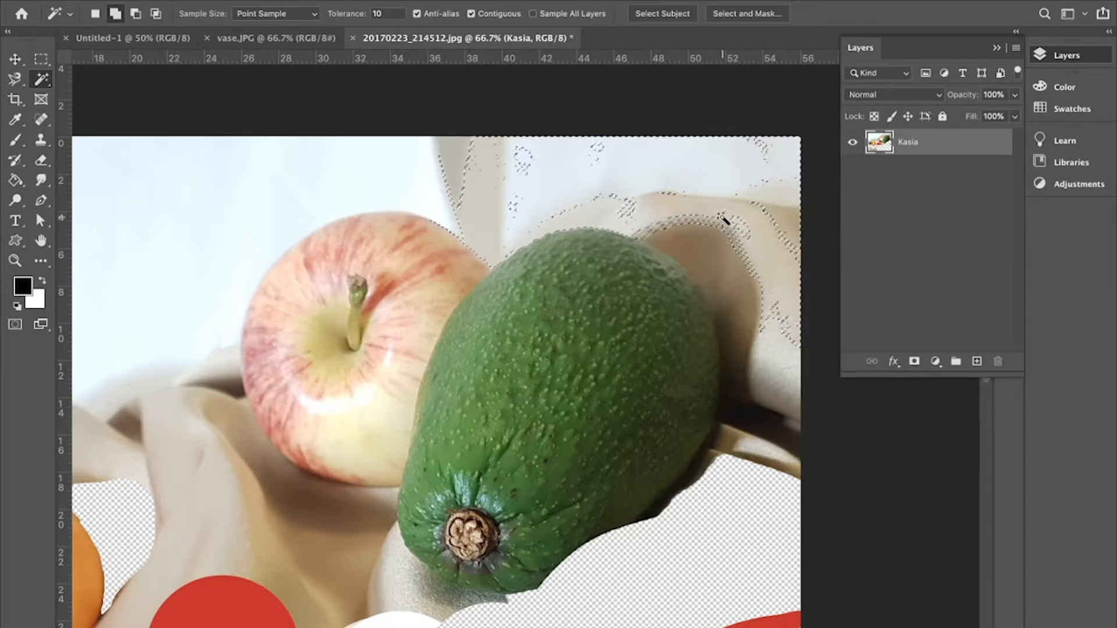
key(Delete)
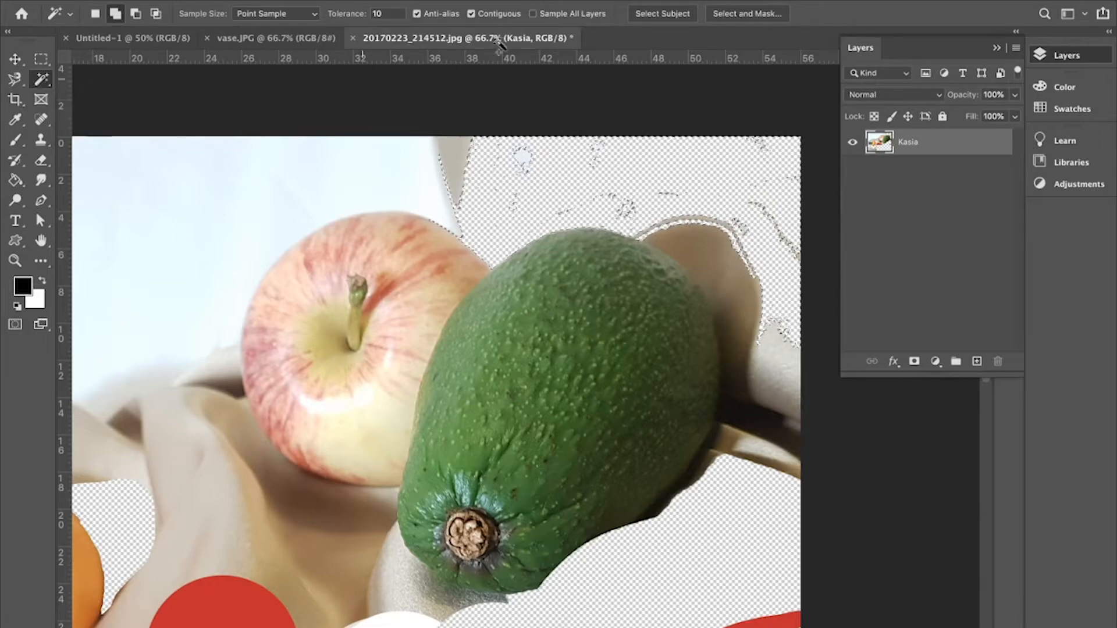
Try a Magic Wand selection of the cloth fold beside the apple's lower-left edge at a tolerance of 10
click(378, 13)
drag(356, 342, 553, 352)
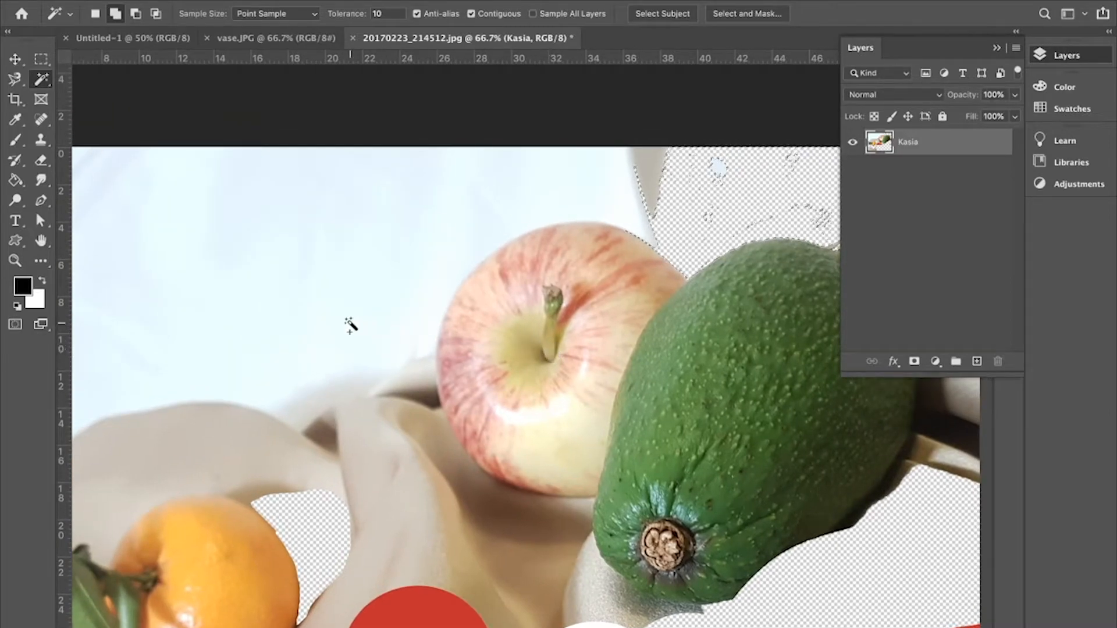
click(363, 10)
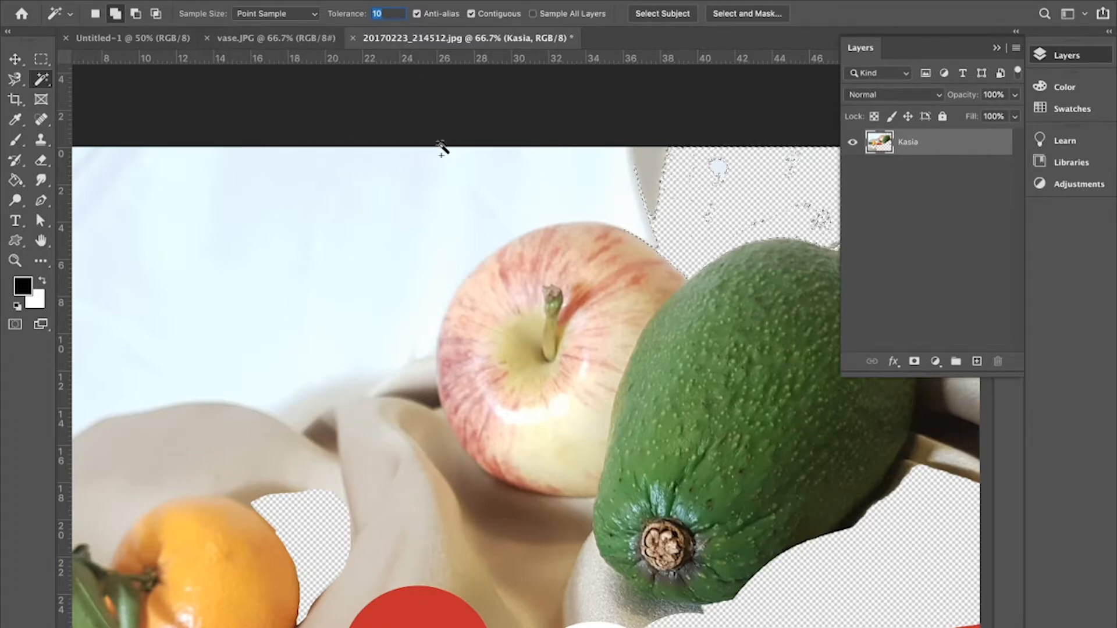
drag(457, 348, 434, 230)
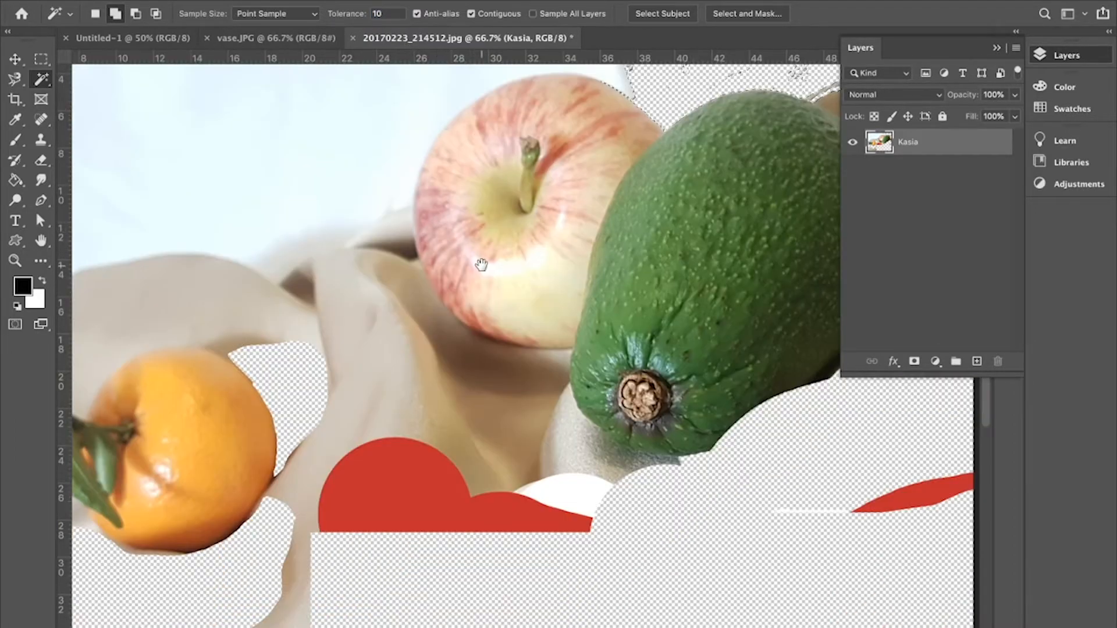
drag(337, 259, 281, 289)
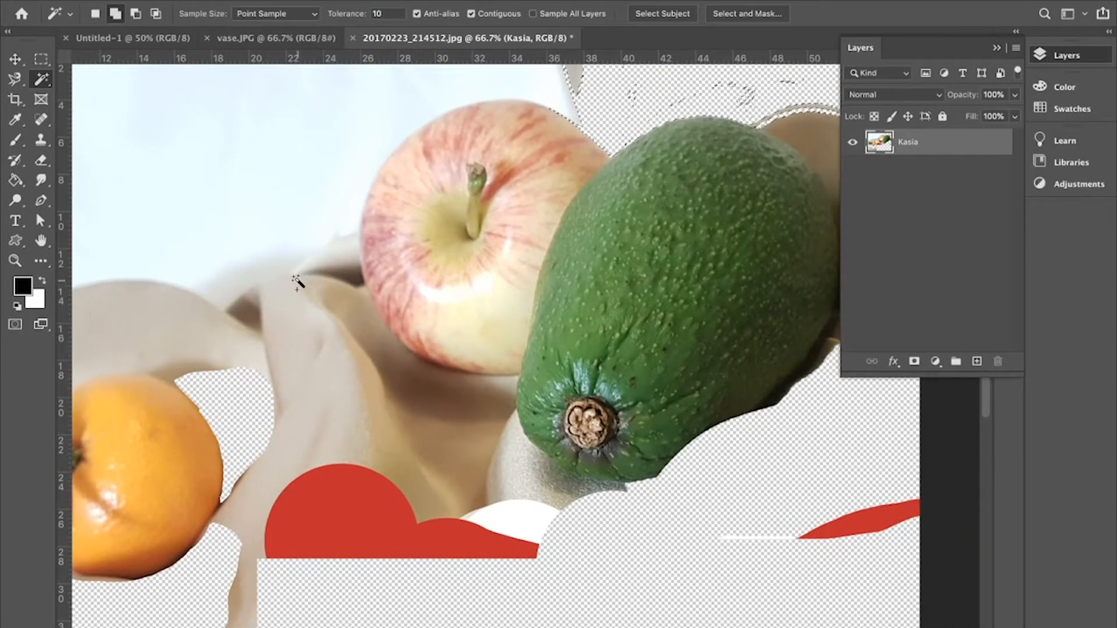
click(348, 309)
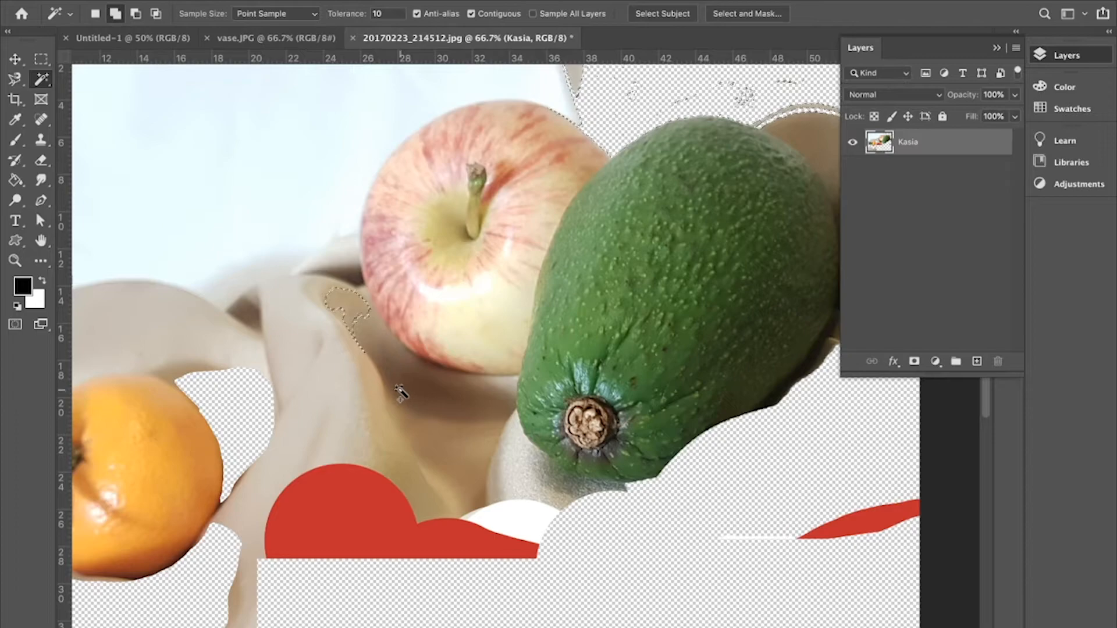
Clear the selection and select the cloth fold at the apple's lower left with a Magic Wand tolerance of 32
key(super+d)
drag(394, 13, 366, 16)
text(32)
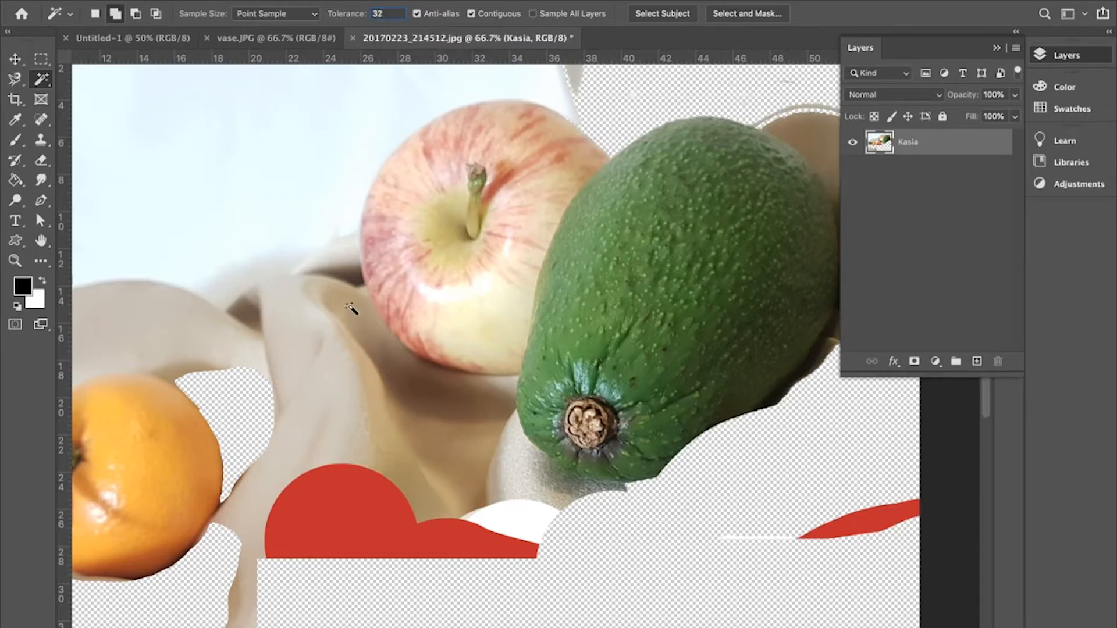
click(354, 322)
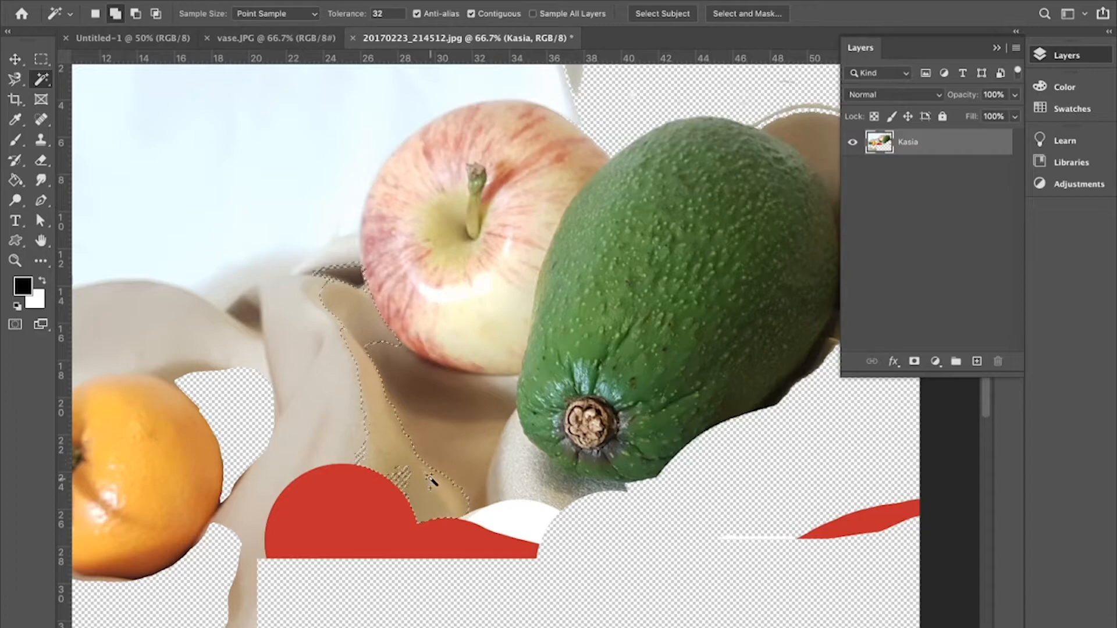
Try a Magic Wand selection of the cloth beneath the apple at a tolerance of 50, and clear the selection
key(ctrl+d)
click(396, 13)
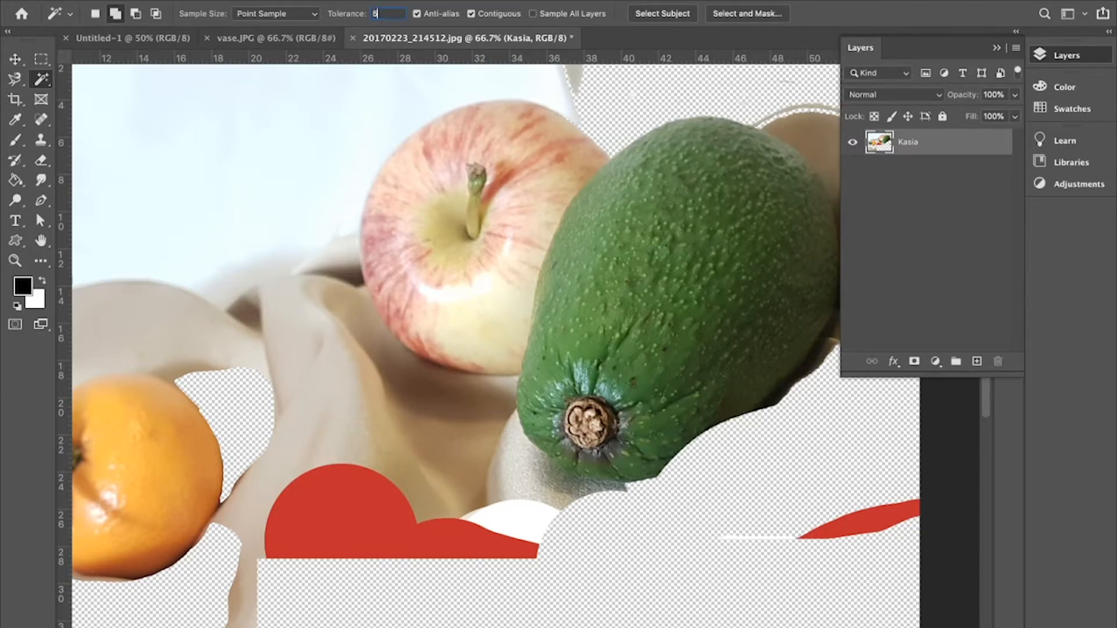
text(50)
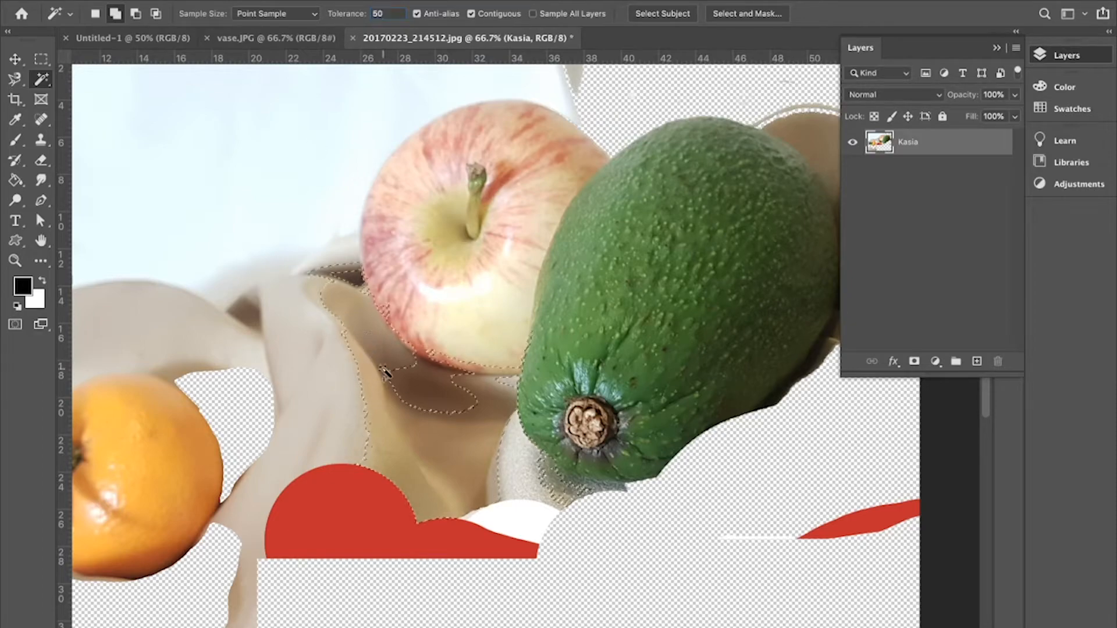
click(448, 409)
click(446, 408)
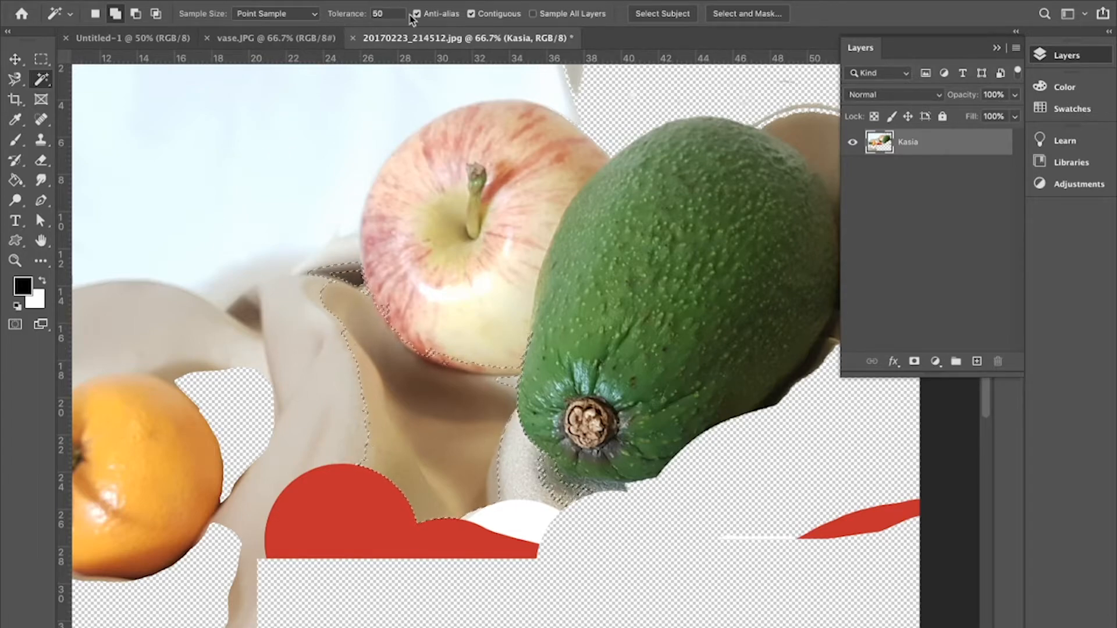
key(ctrl+d)
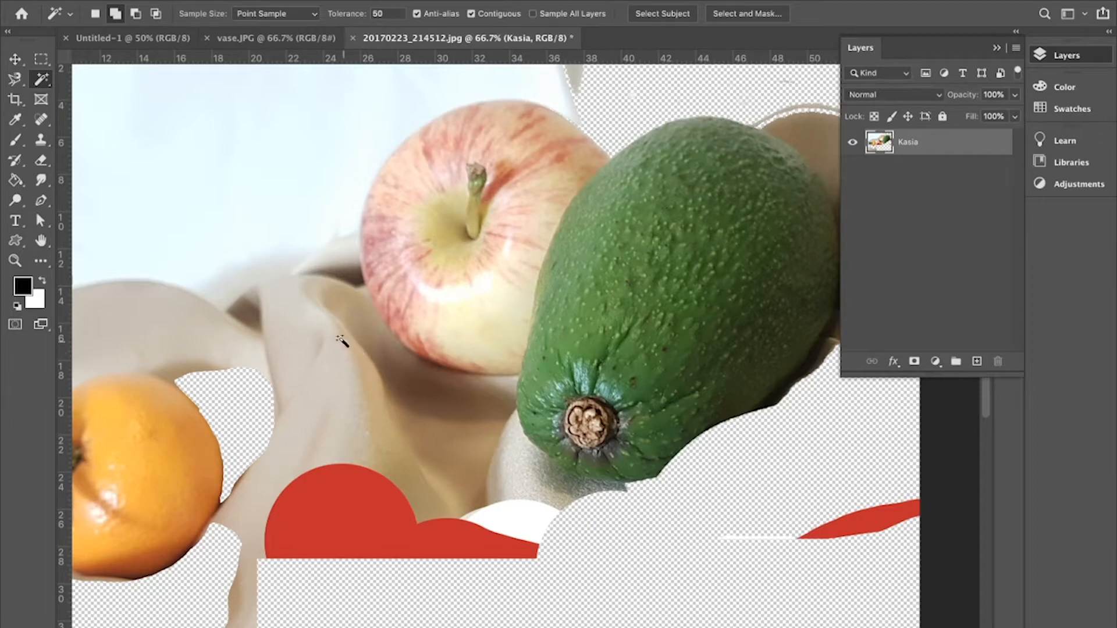
Switch to the vase.JPG document with the Magic Wand active and convert its locked background into a regular layer with default settings
drag(266, 329, 384, 349)
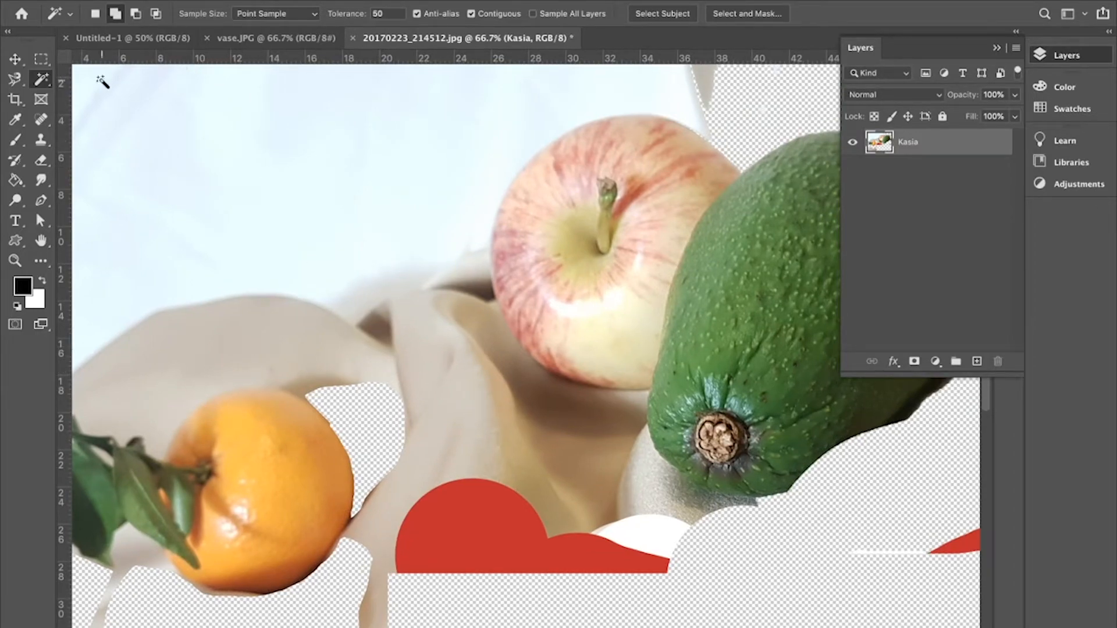
click(234, 45)
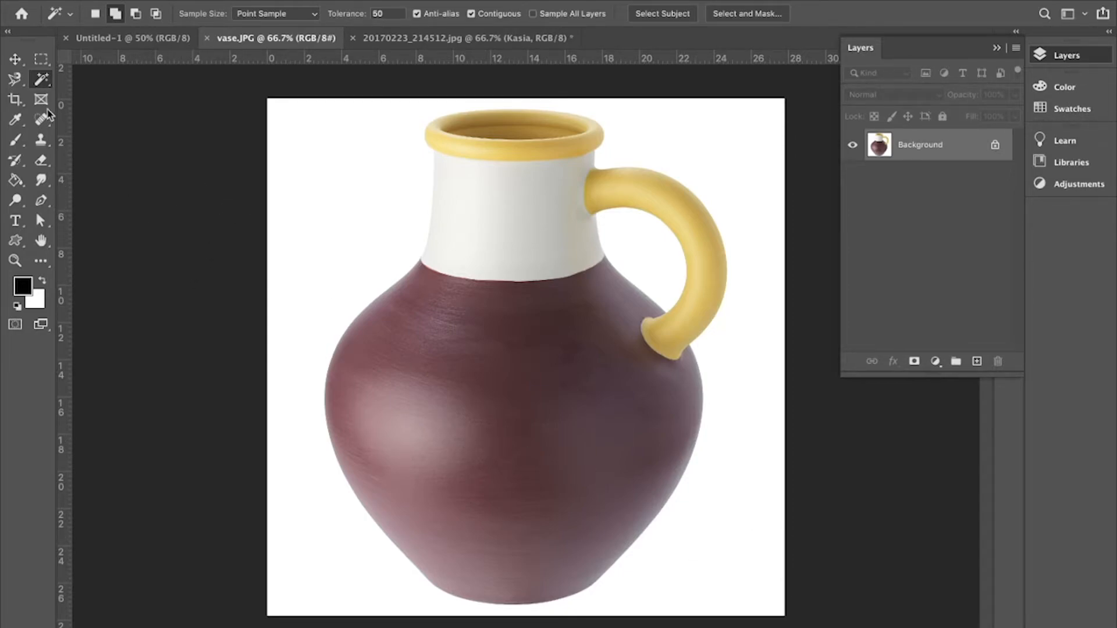
click(41, 79)
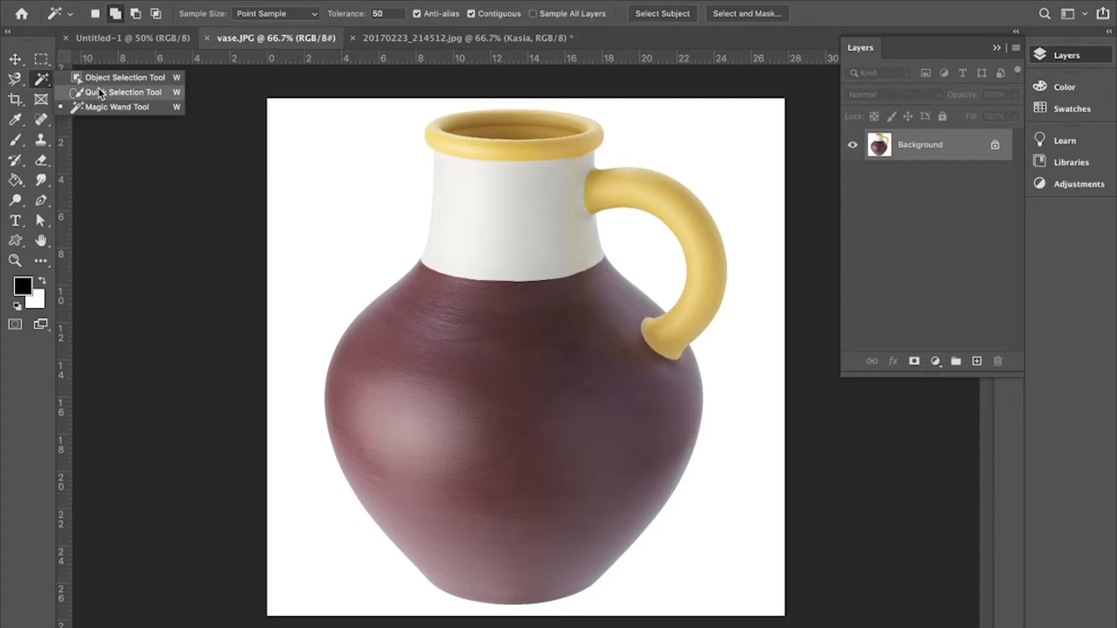
click(108, 107)
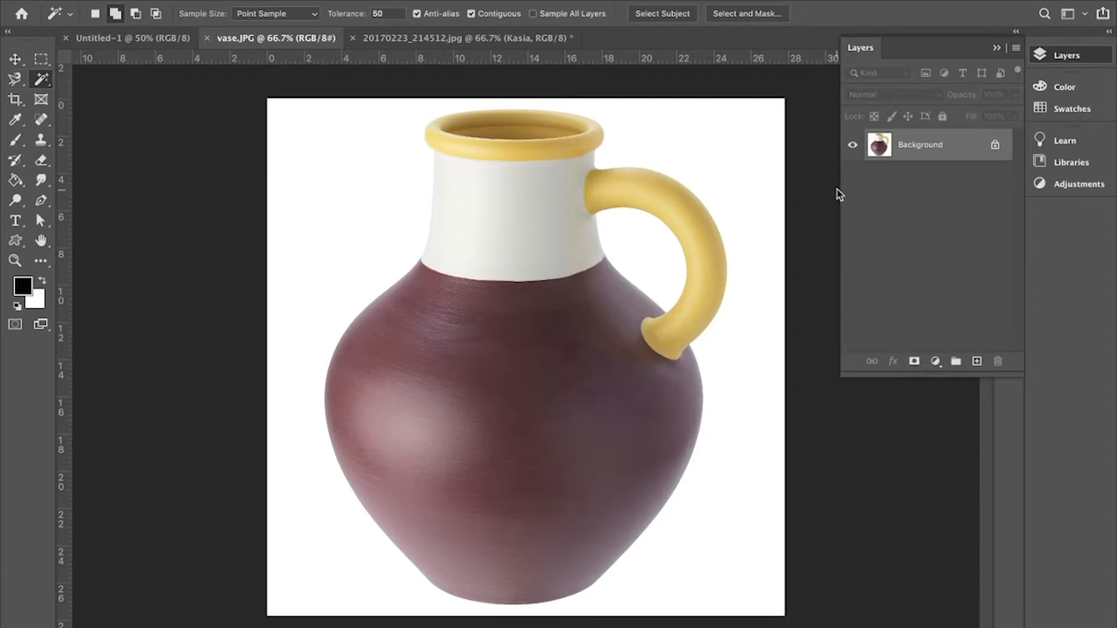
double_click(925, 153)
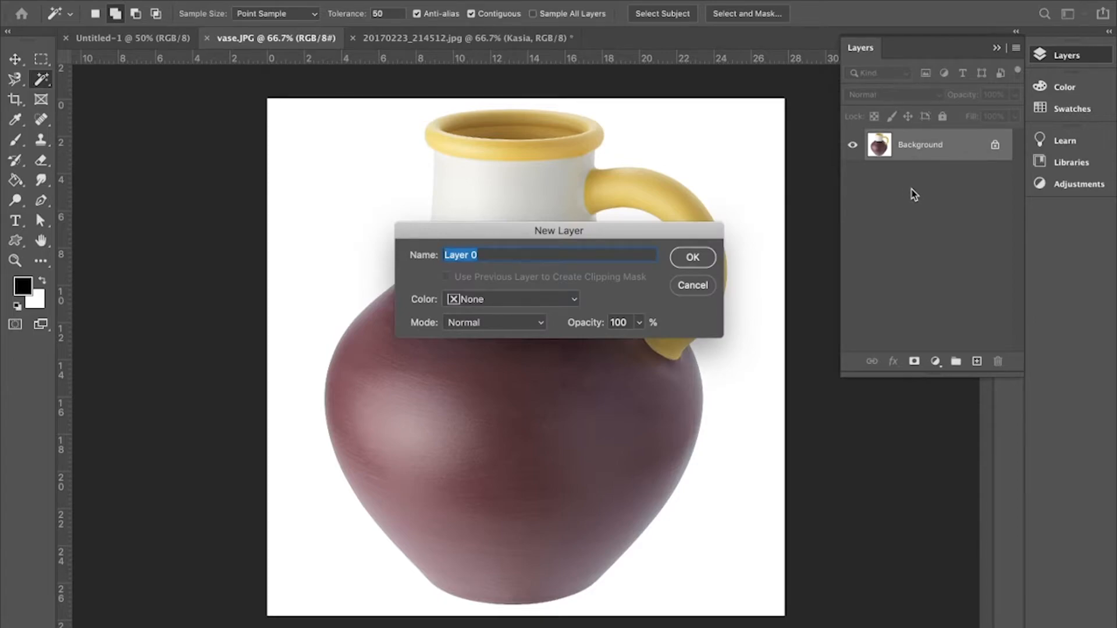
key(Return)
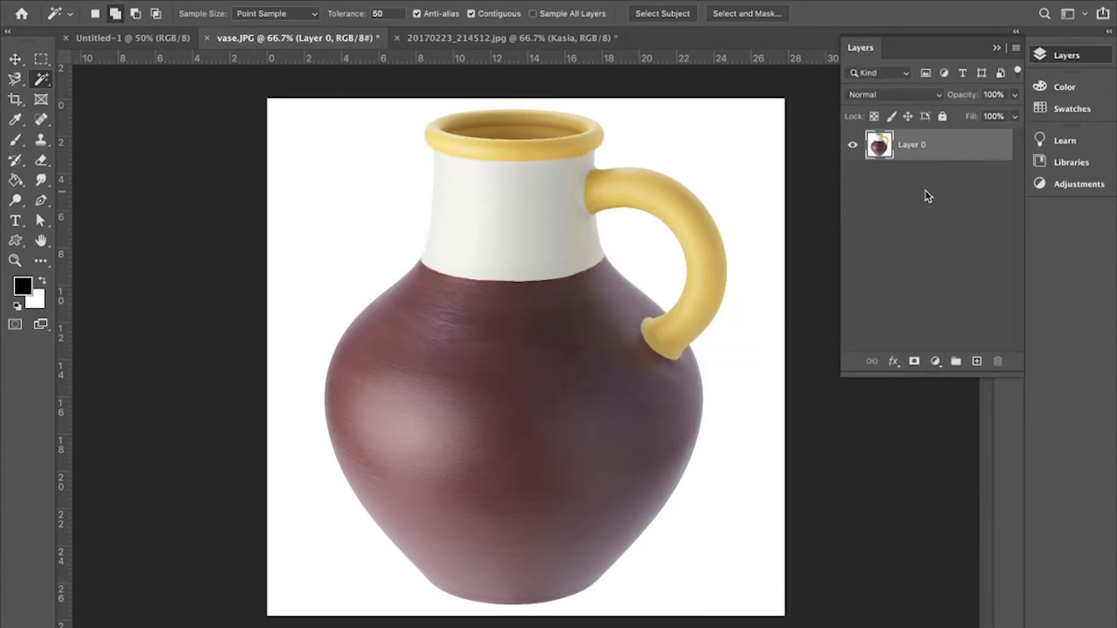
Try deleting the white backdrop around the vase with a Magic Wand tolerance of 10, undo the deletion and clear the selection
click(378, 16)
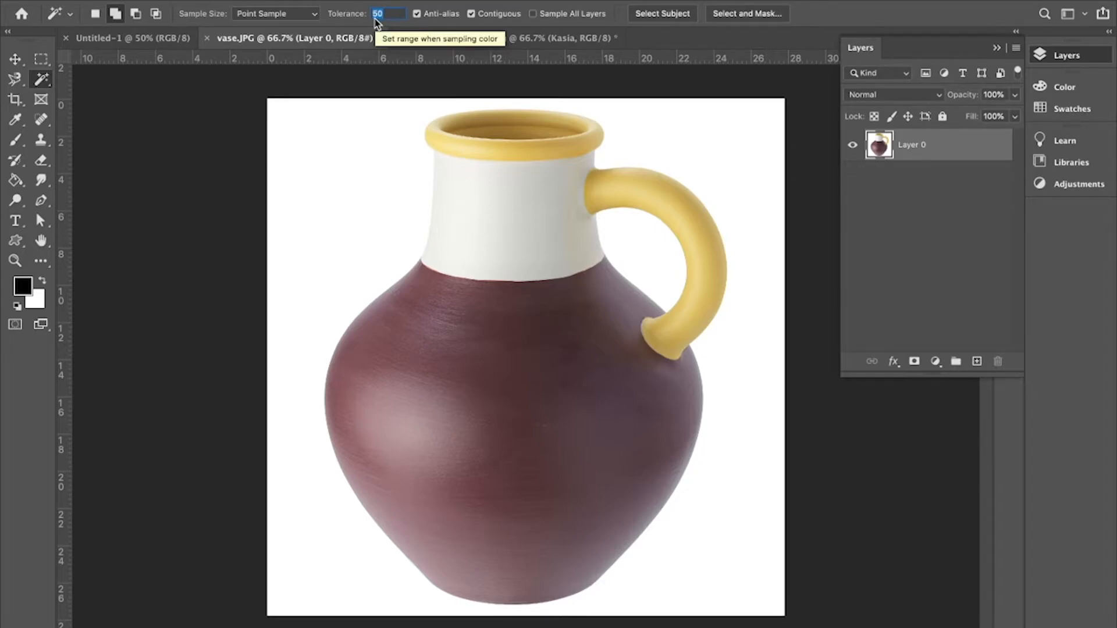
text(10)
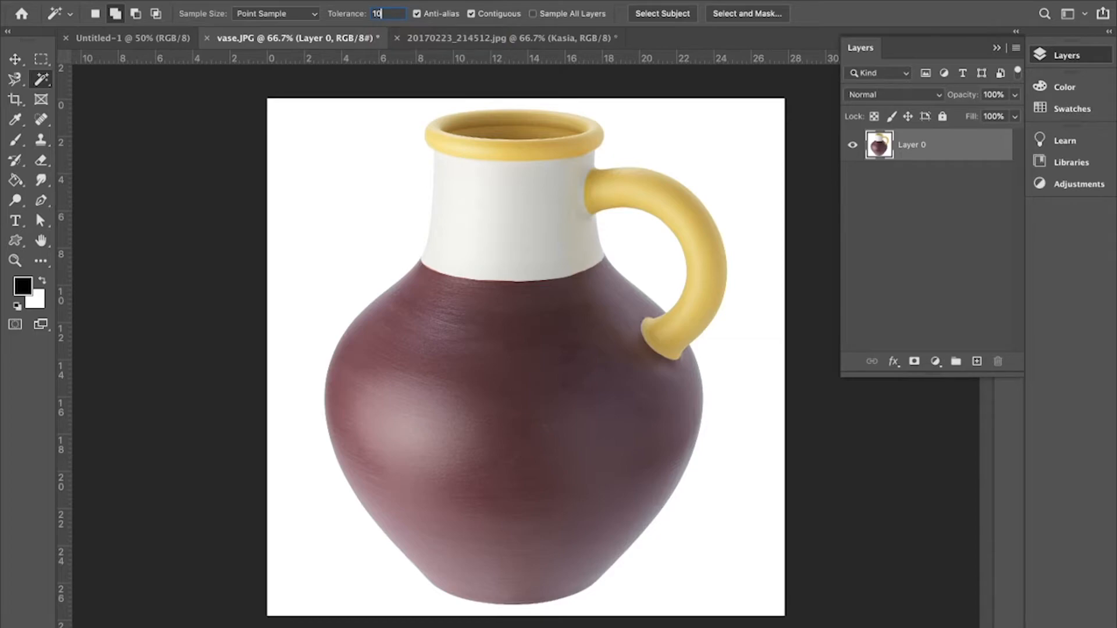
click(742, 155)
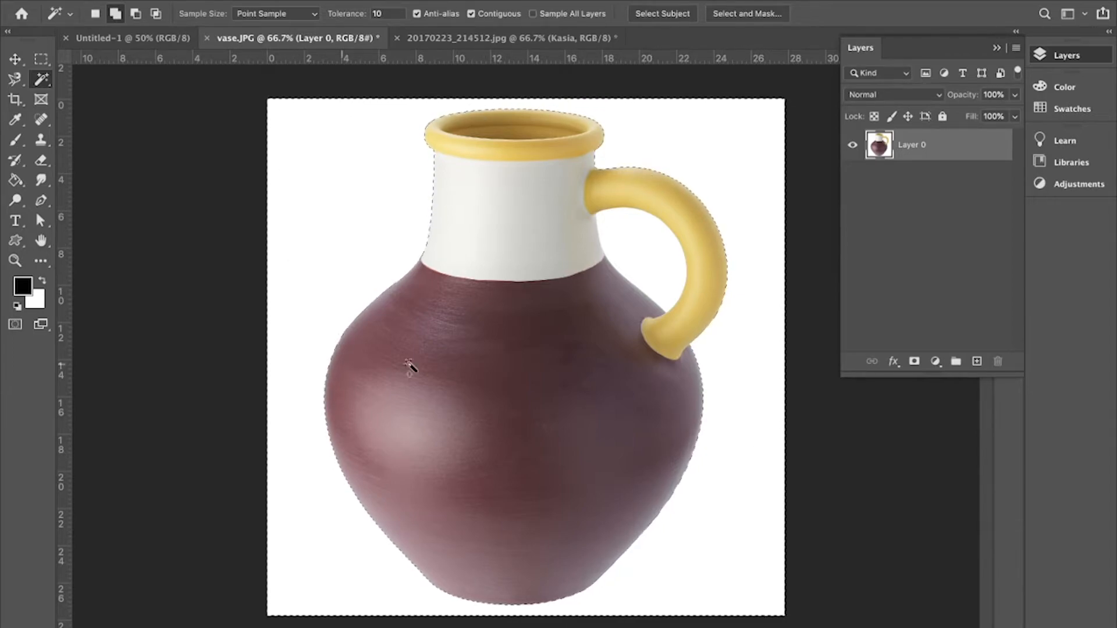
key(Delete)
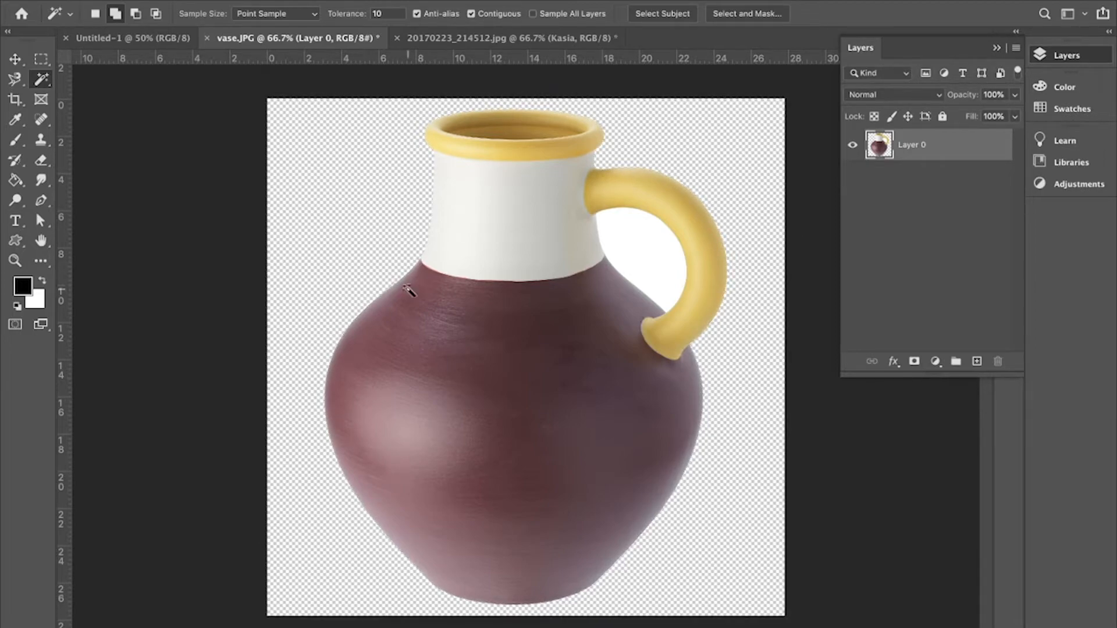
key(ctrl+z)
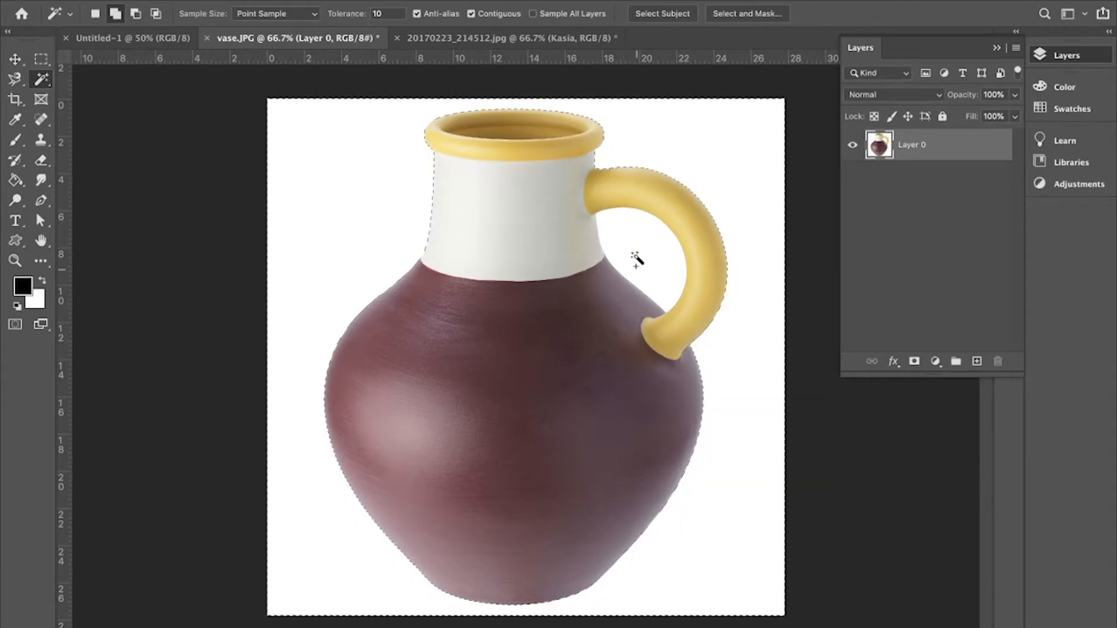
key(ctrl+d)
Try a Magic Wand selection of the white backdrop around the vase at a tolerance of 40, and clear the selection
click(392, 11)
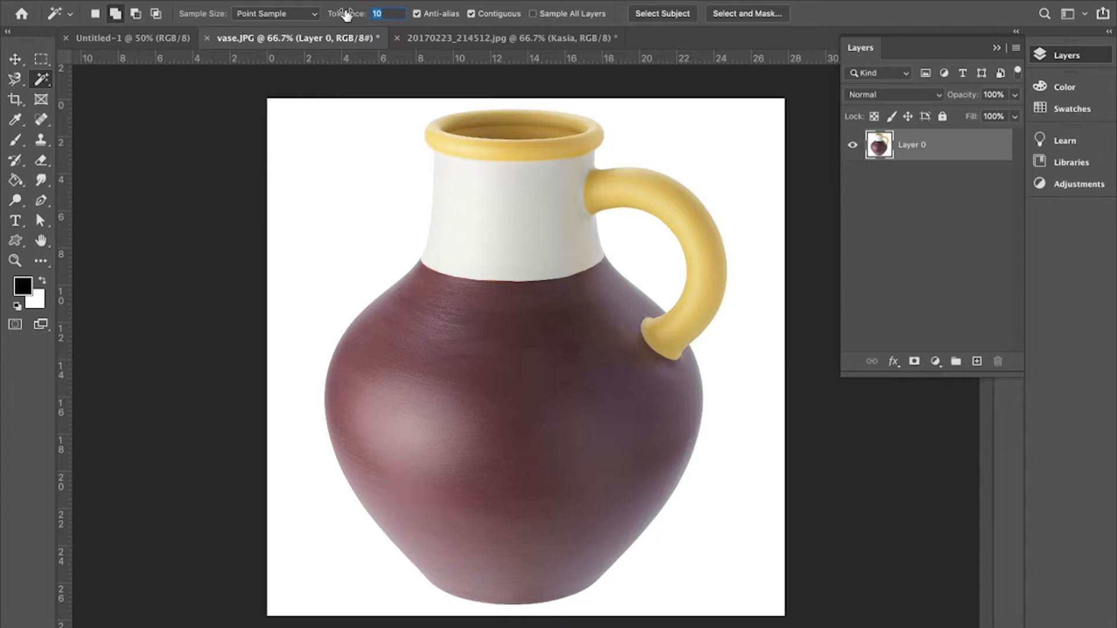
text(40)
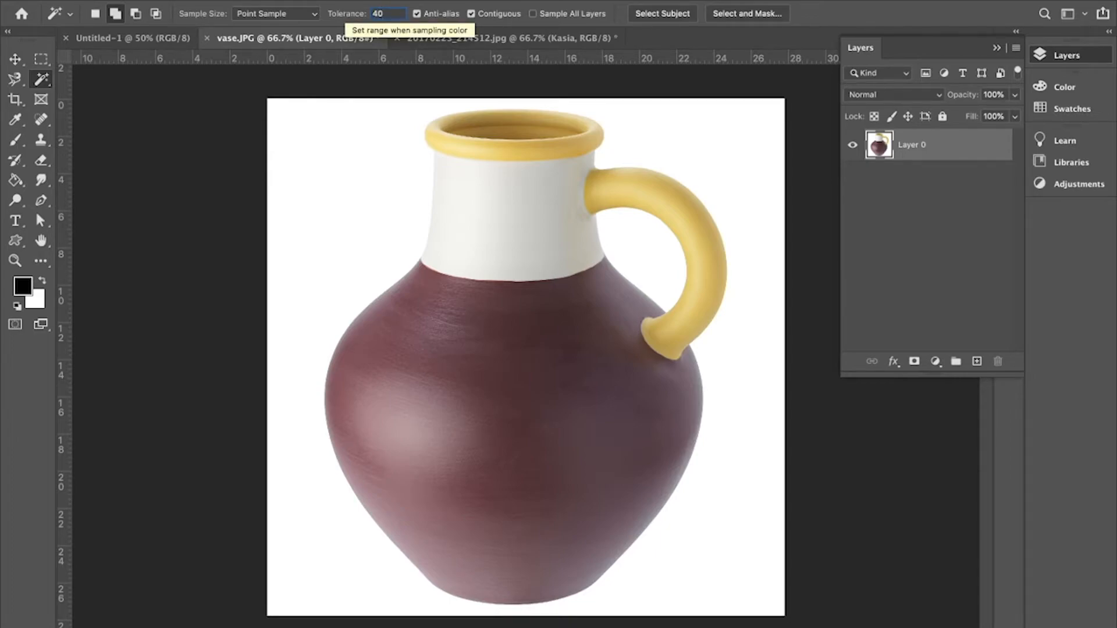
click(399, 252)
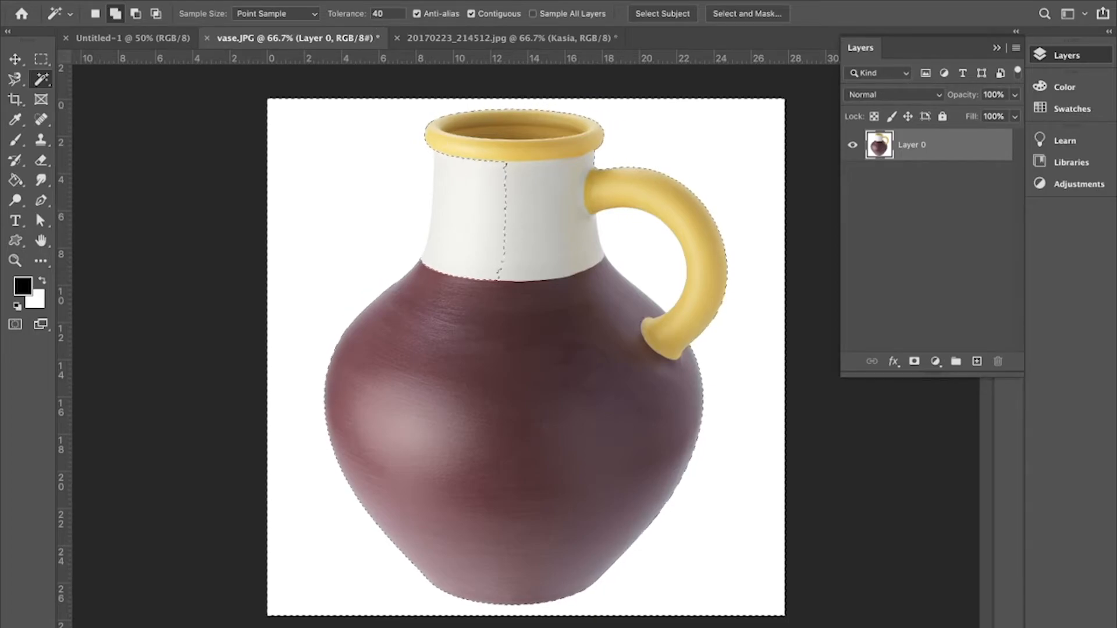
click(317, 1)
click(336, 8)
Delete the white backdrop around the vase and inside its handle using a Magic Wand tolerance of 10, and clear the selection
click(386, 16)
text(10)
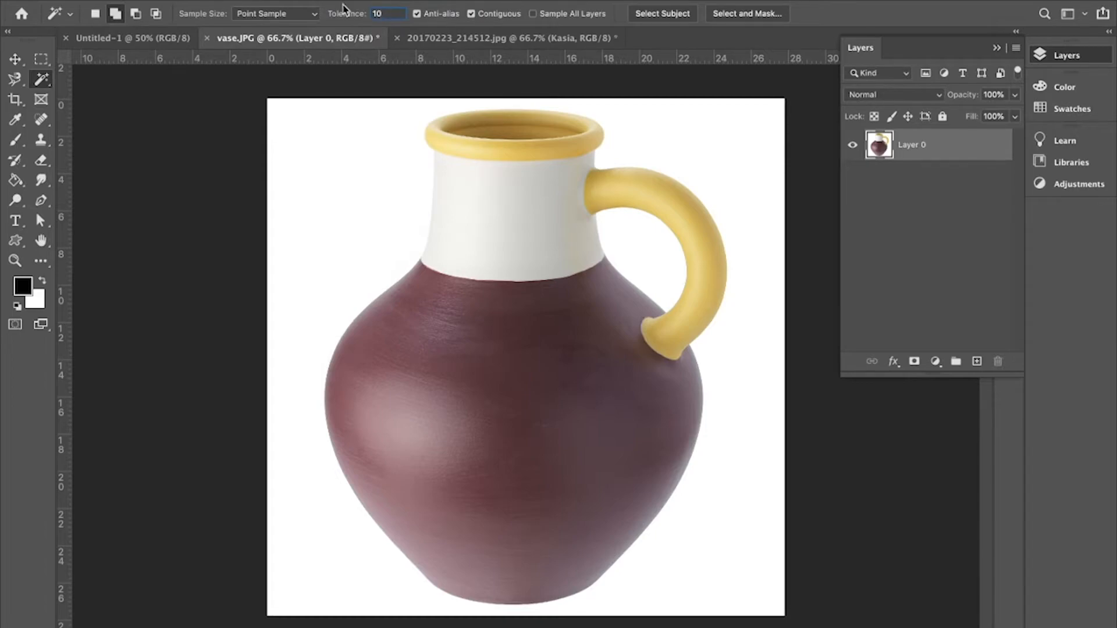
click(367, 162)
key(Delete)
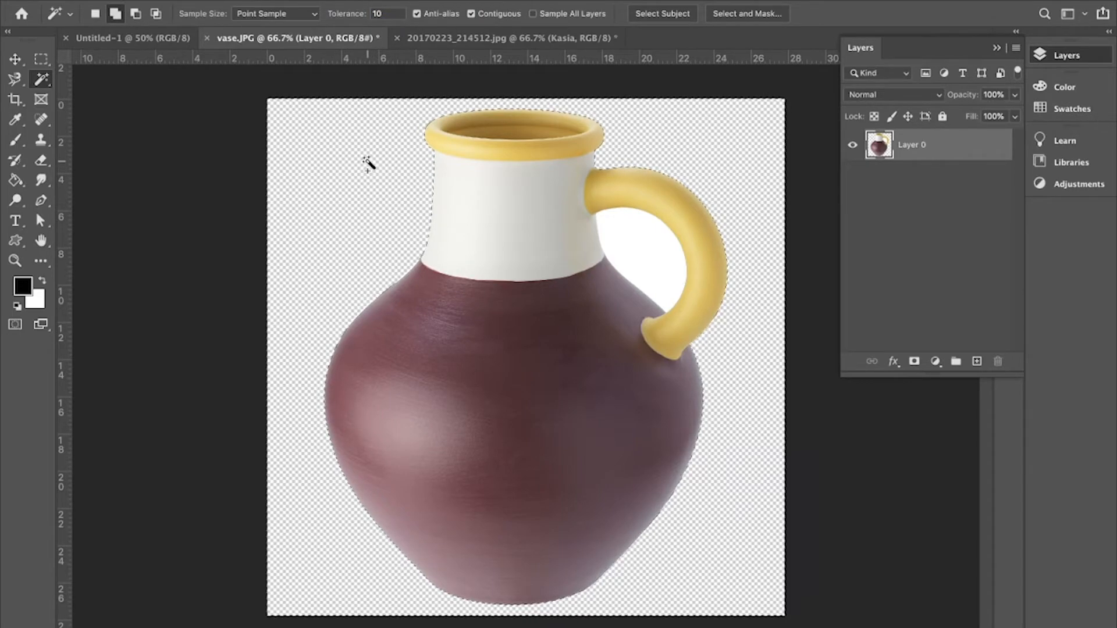
click(650, 251)
key(Delete)
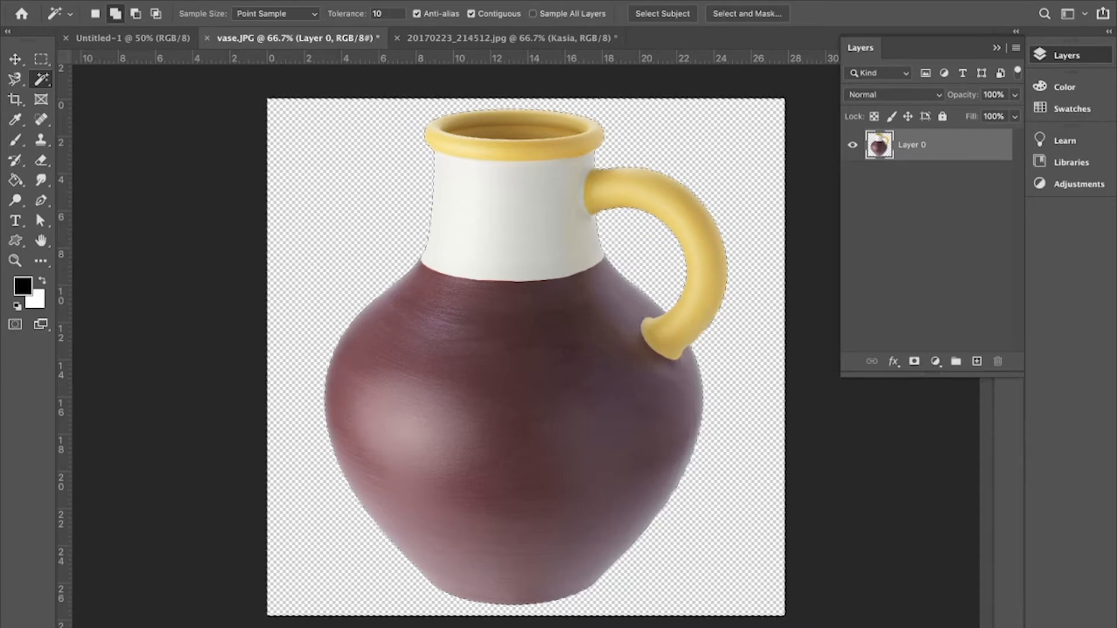
click(317, 0)
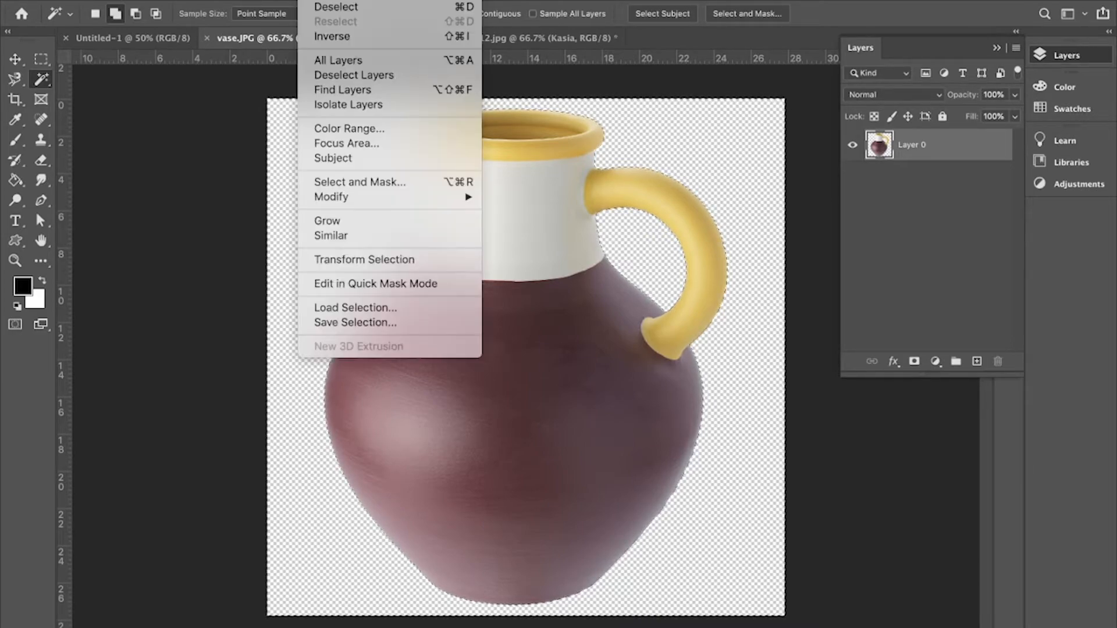
click(335, 6)
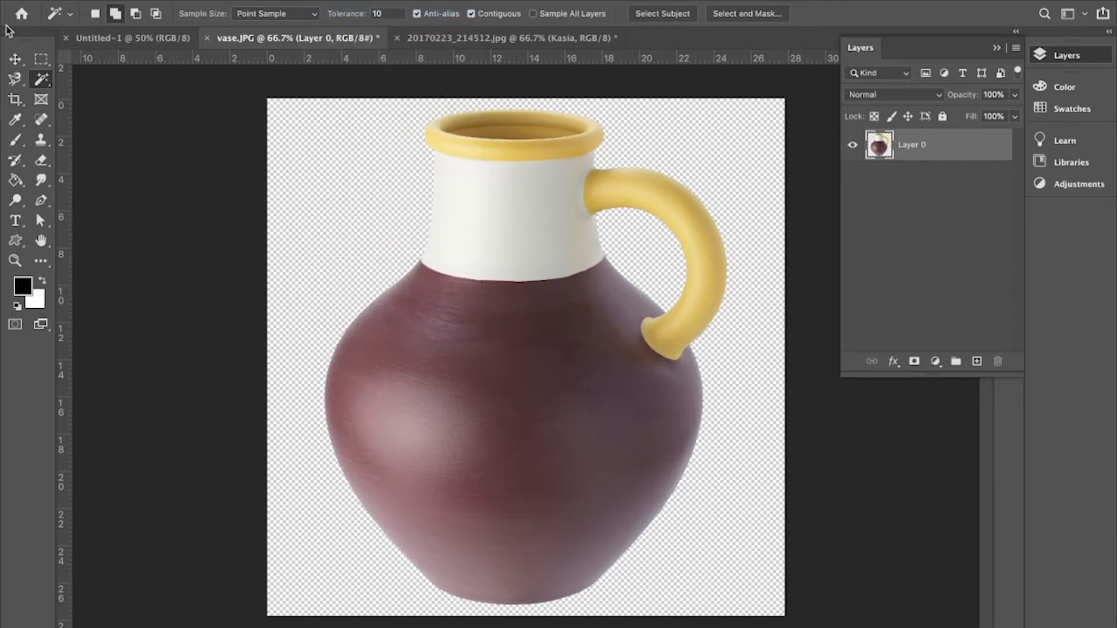
Move the cut-out vase slightly down and to the left on the canvas
click(16, 58)
drag(524, 448, 491, 477)
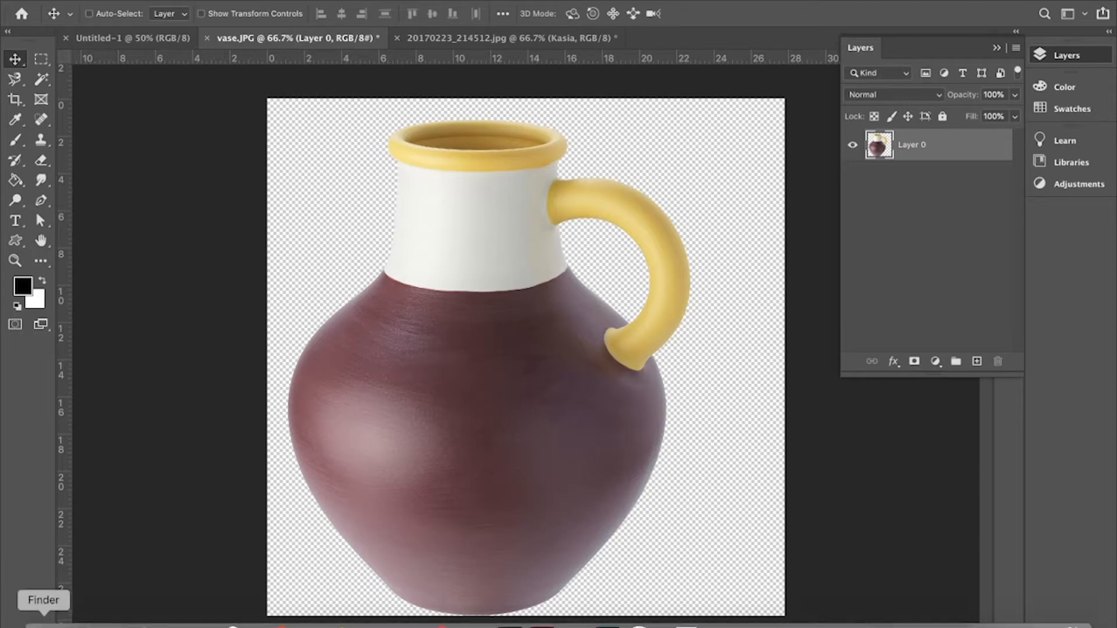
key(m)
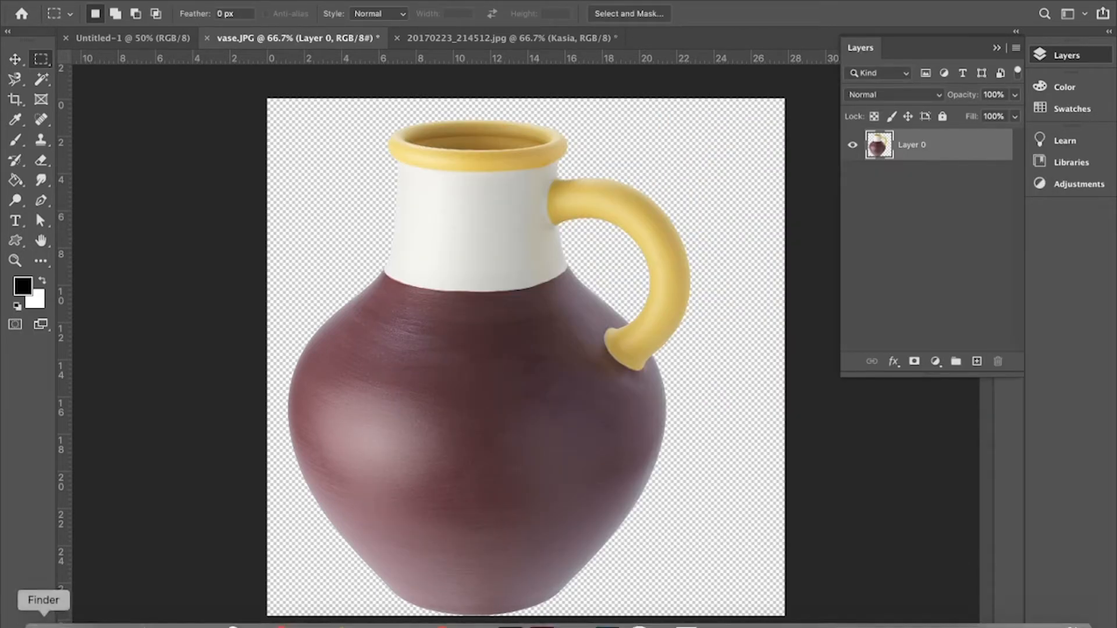
Switch to Finder and open 20170223_213928.jpg from the Photos for exercises folder in Adobe Photoshop 2020
click(44, 619)
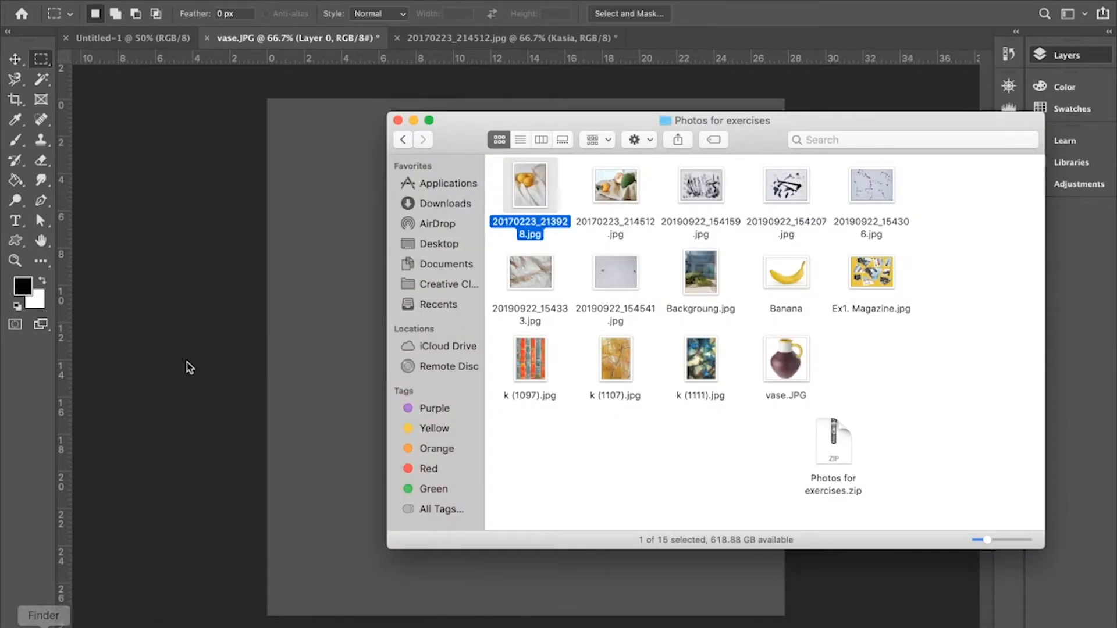
right_click(529, 190)
mouse_move(576, 210)
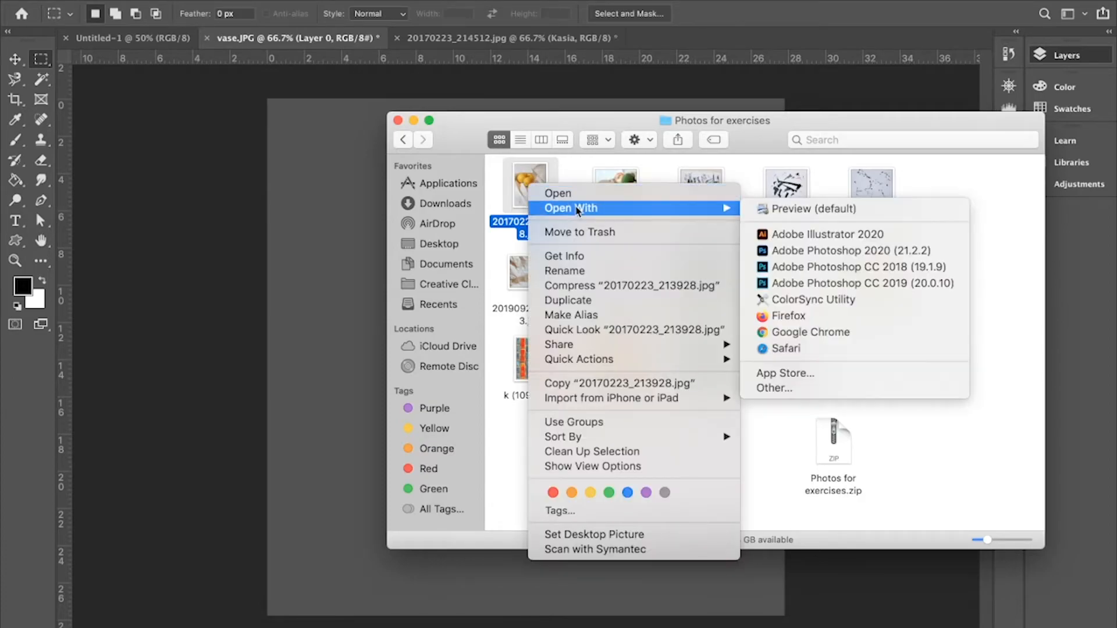
click(883, 251)
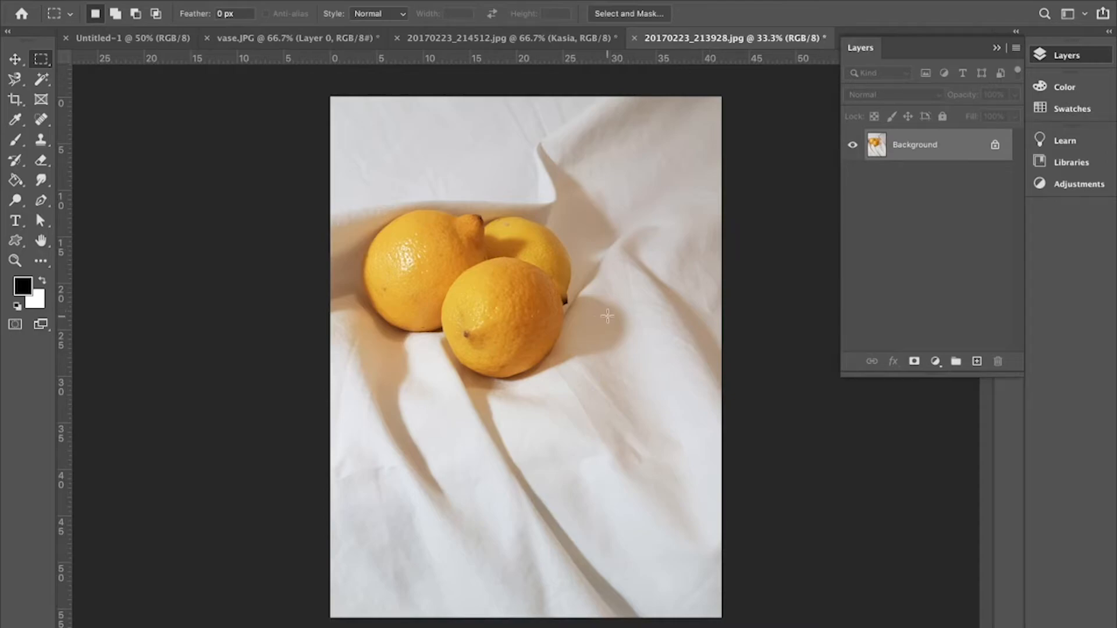
Convert the lemon photo's locked background into a regular layer with default settings
click(16, 58)
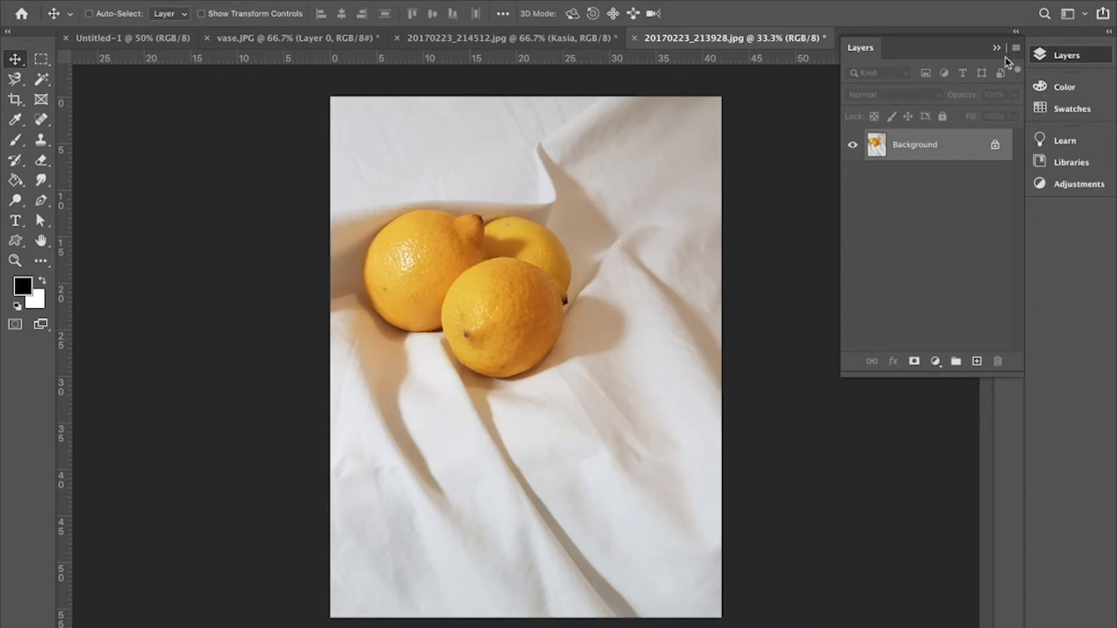
double_click(929, 150)
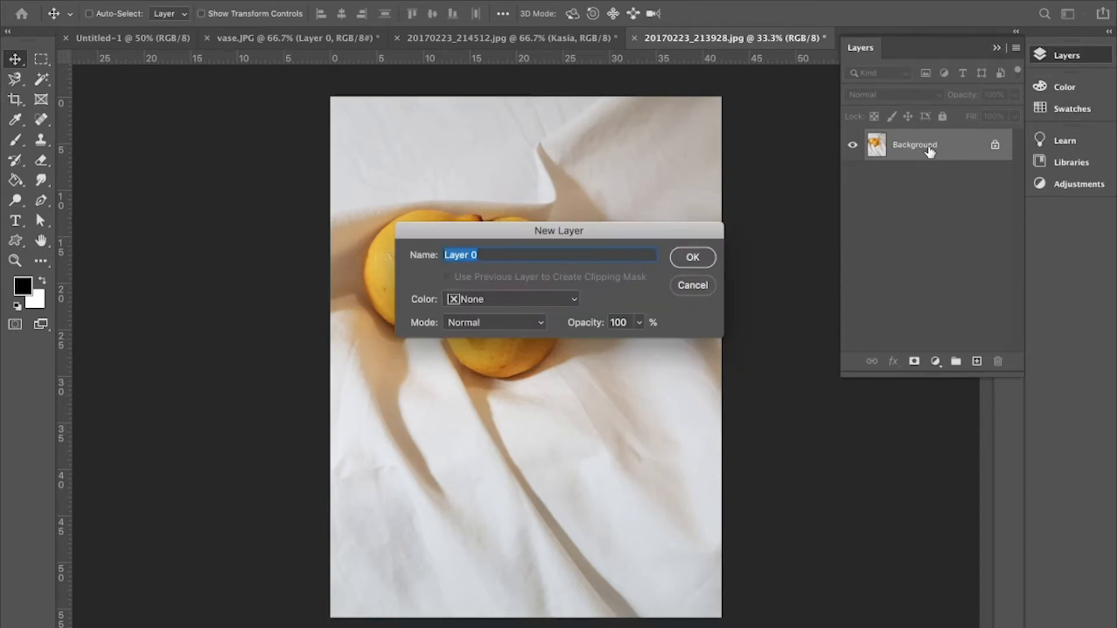
key(Return)
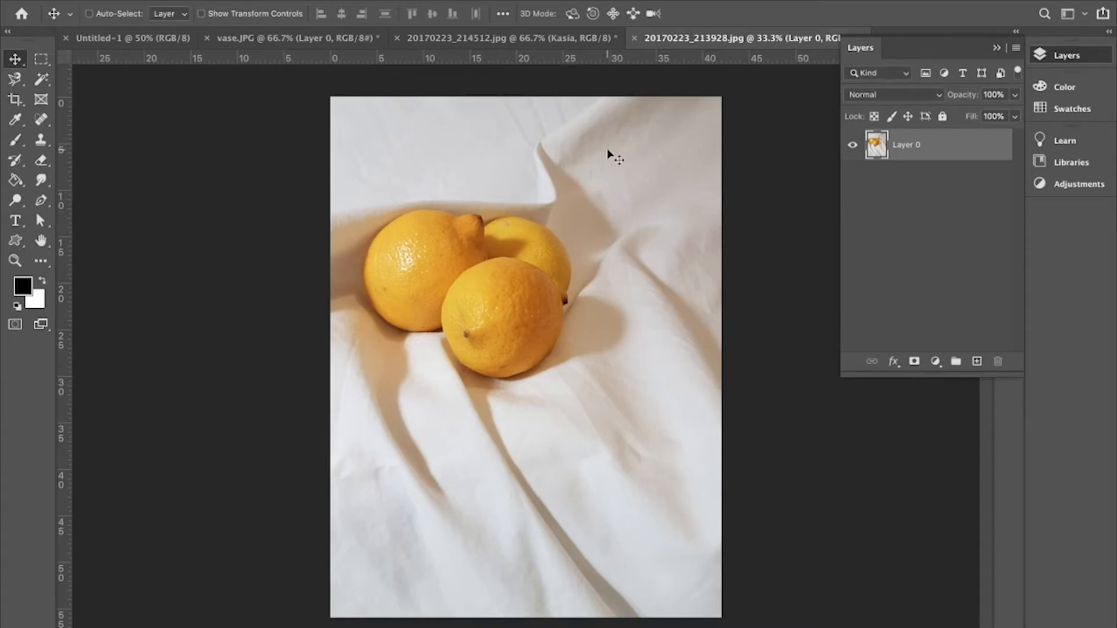
Draw a rectangular marquee around the three lemons, try deleting its contents, and undo the deletion
click(40, 58)
click(111, 47)
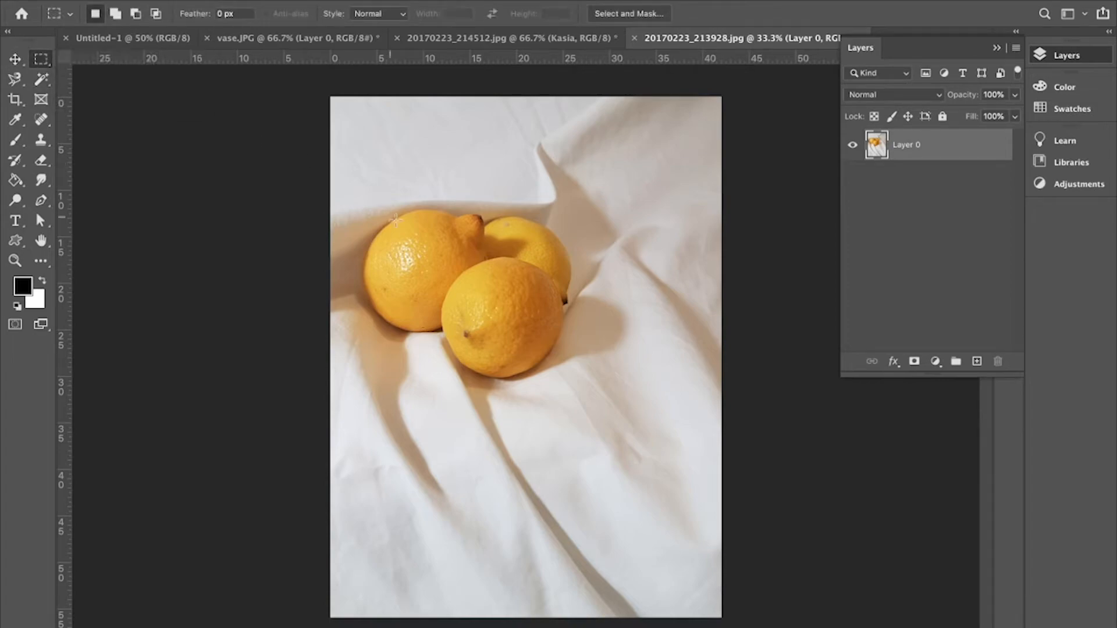
drag(356, 175, 583, 393)
key(Delete)
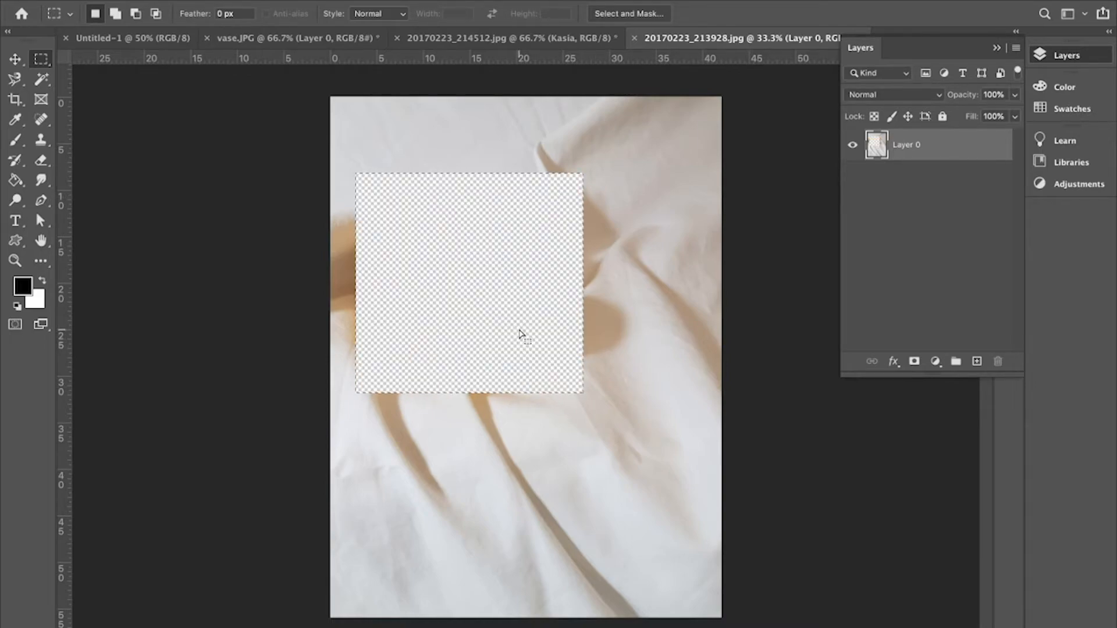
key(ctrl+z)
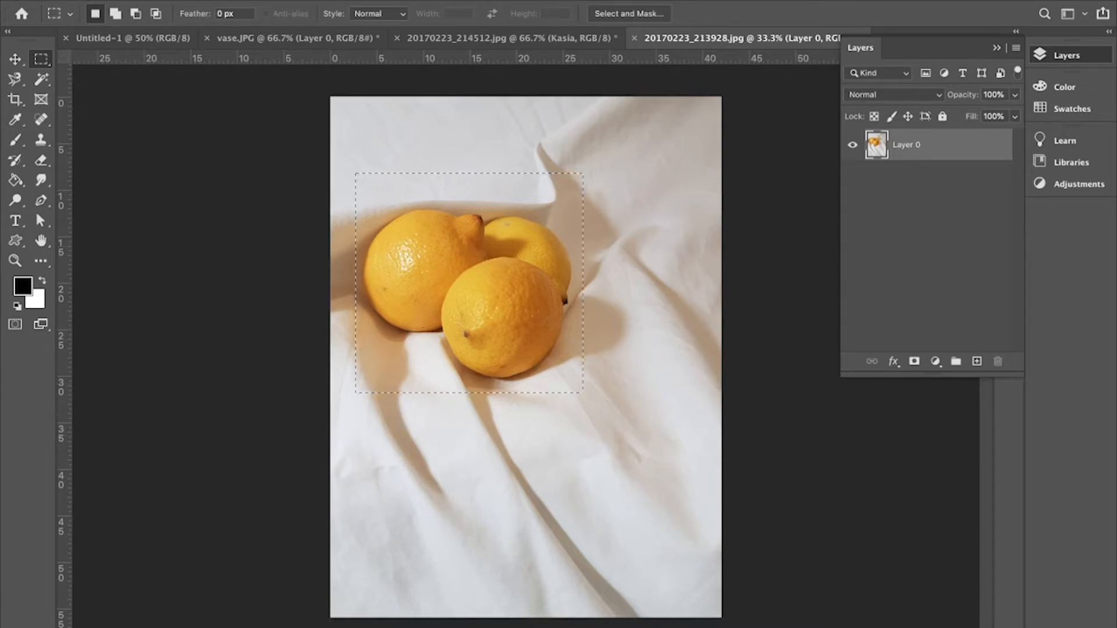
Invert the rectangular selection around the lemons, delete everything outside it, and clear the selection
click(319, 0)
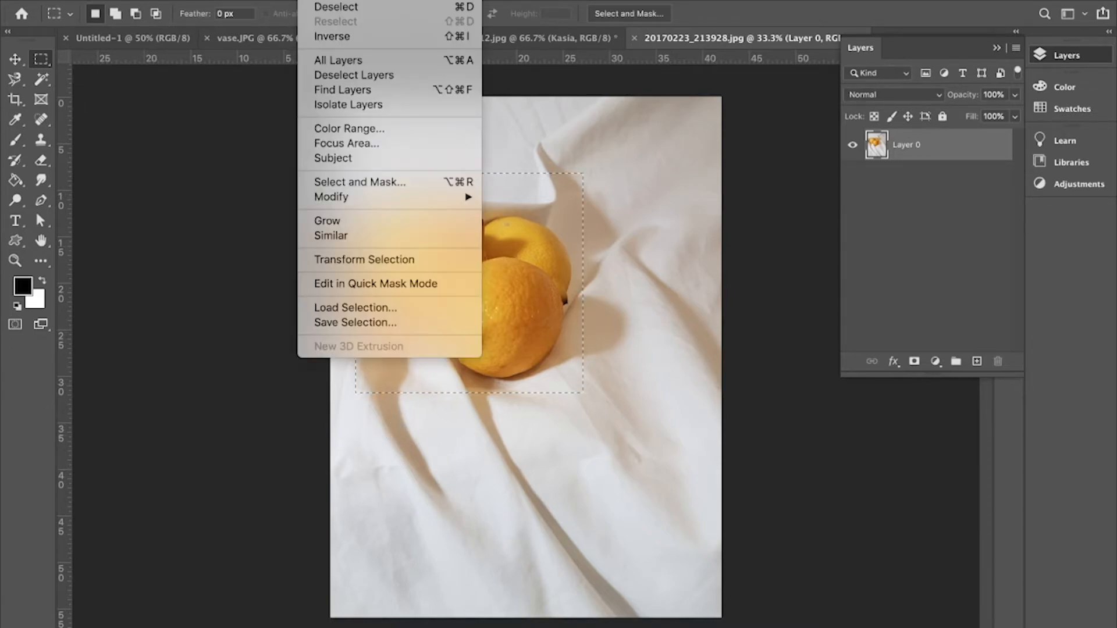
click(350, 37)
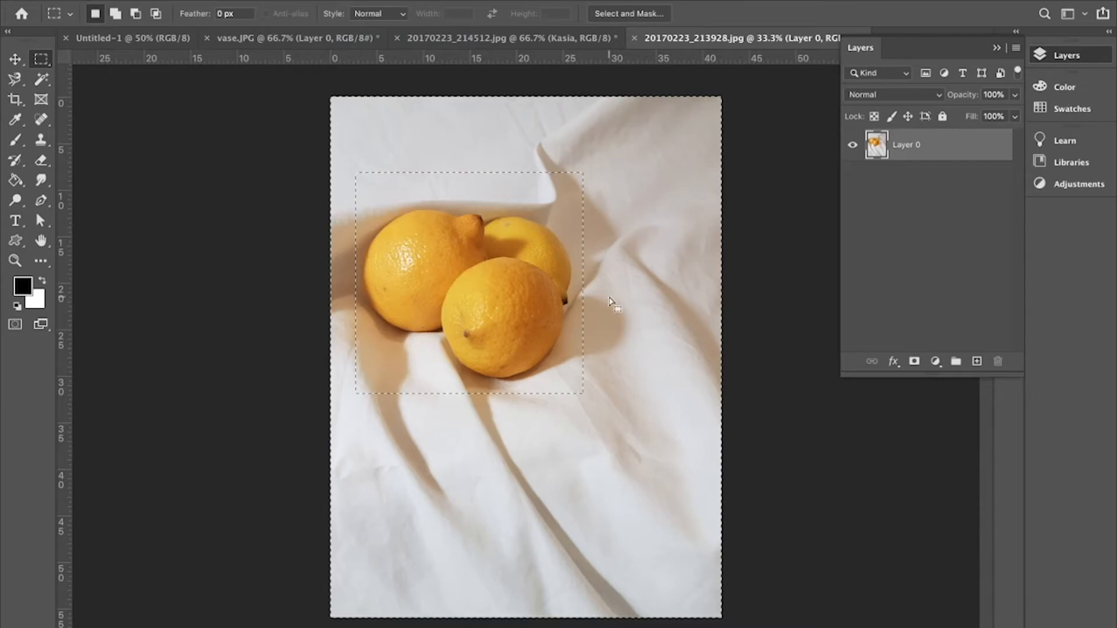
key(Delete)
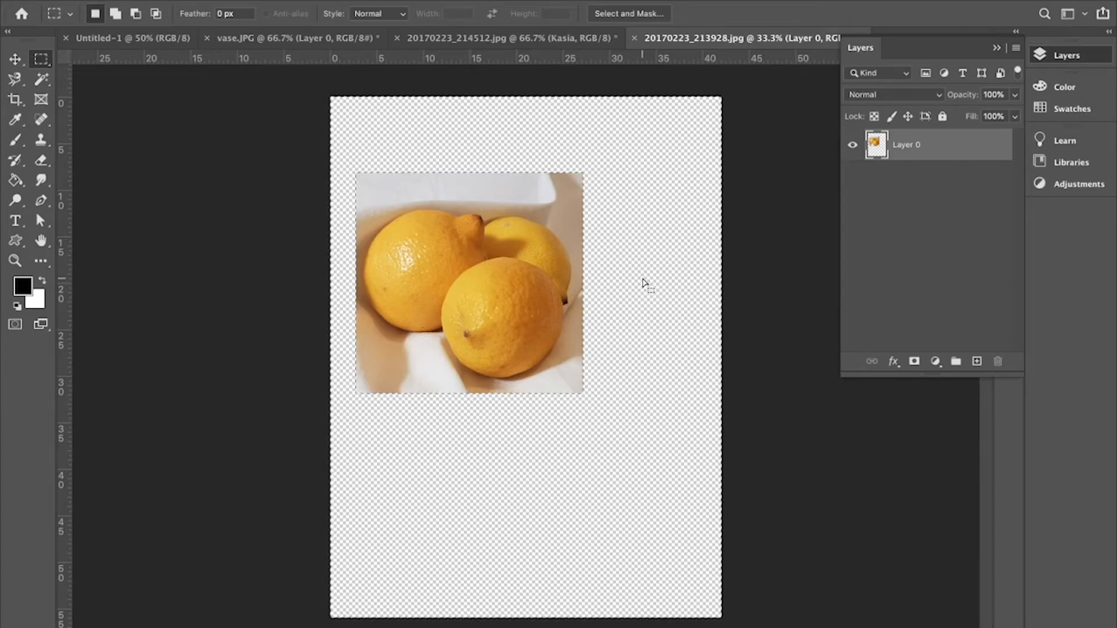
click(324, 0)
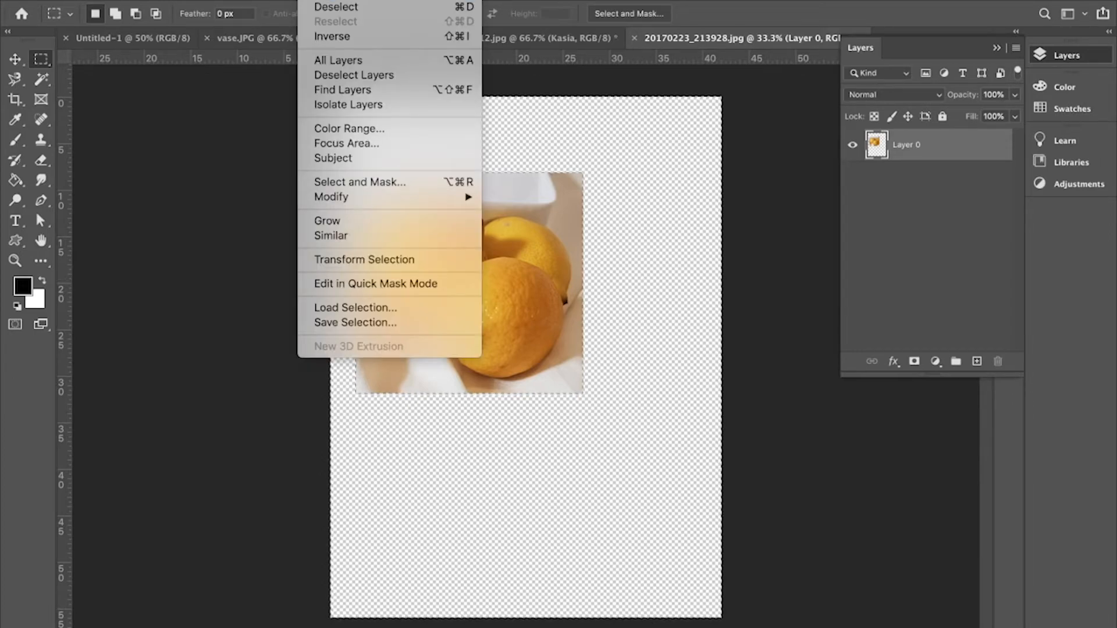
click(334, 5)
Select patches of cloth around the lemons one at a time with the Magic Wand in new-selection mode at tolerance 10
key(super+equal)
key(super+equal)
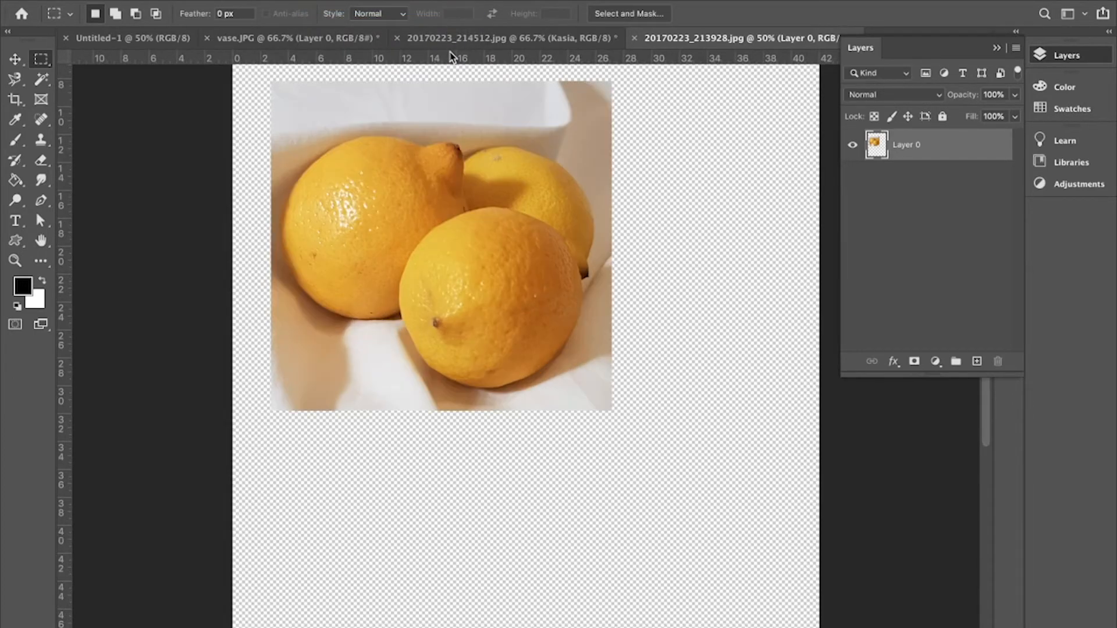
scroll(511, 407, up, 3)
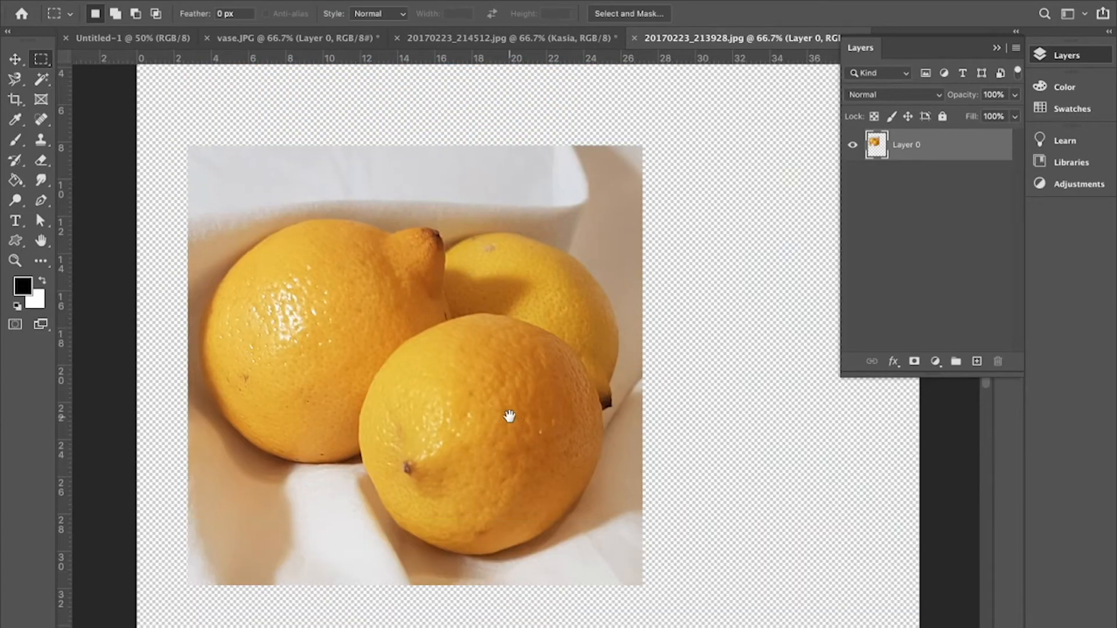
scroll(509, 383, down, 1)
scroll(524, 407, left, 1)
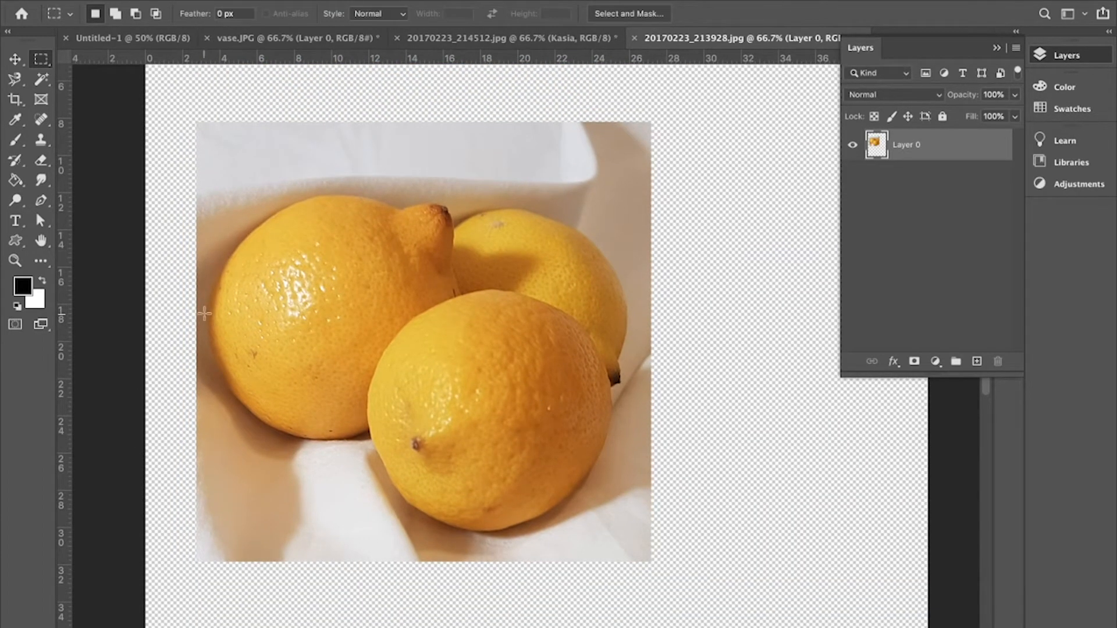
click(41, 80)
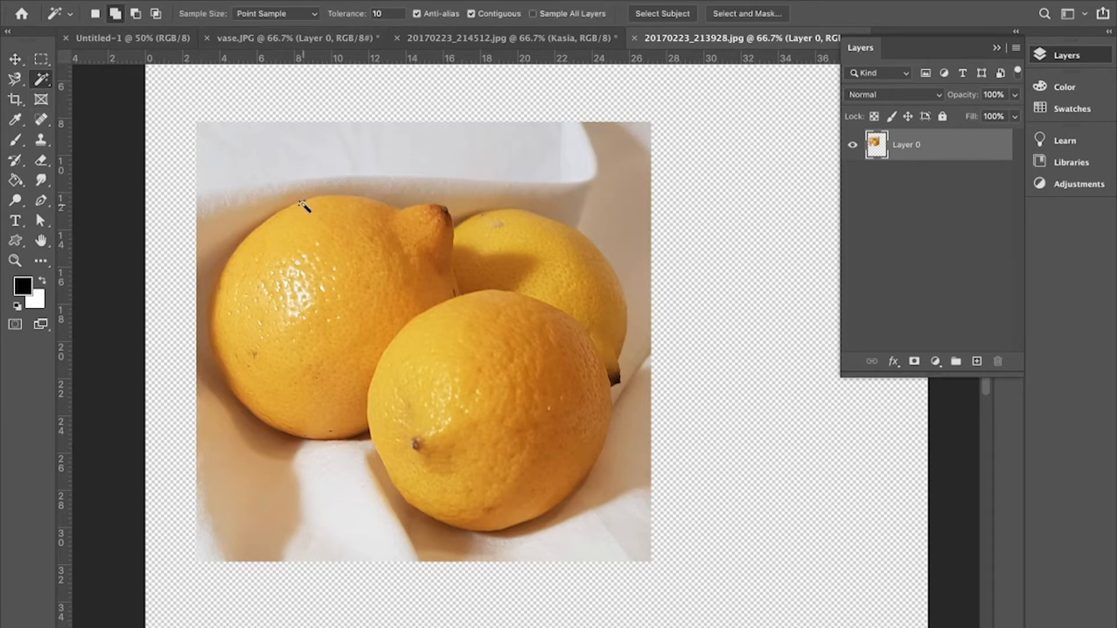
click(88, 13)
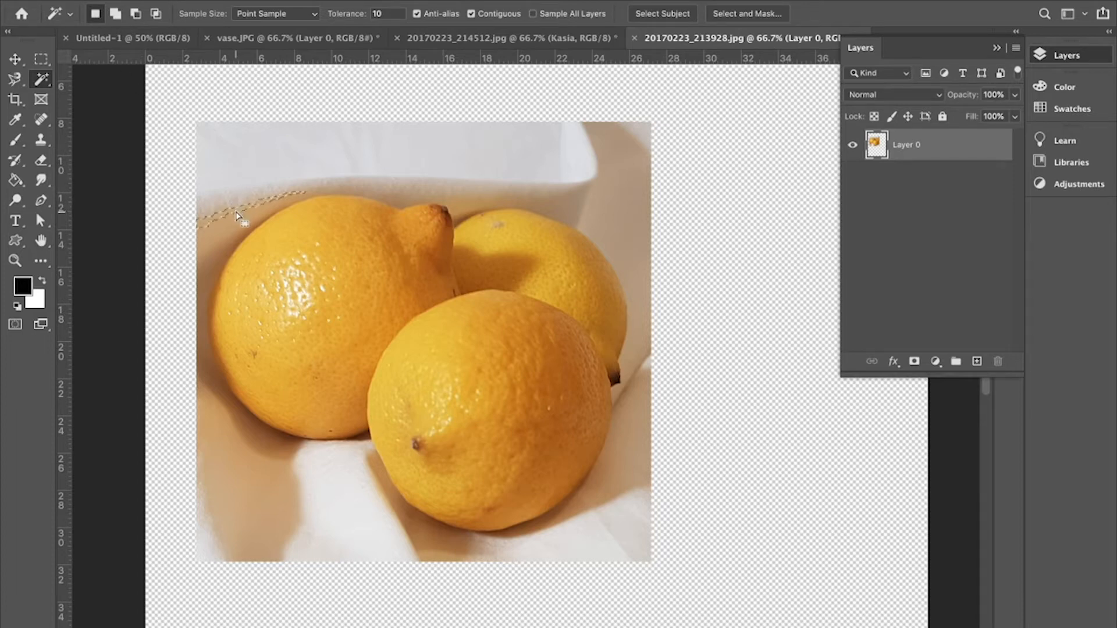
click(634, 208)
click(458, 189)
click(643, 288)
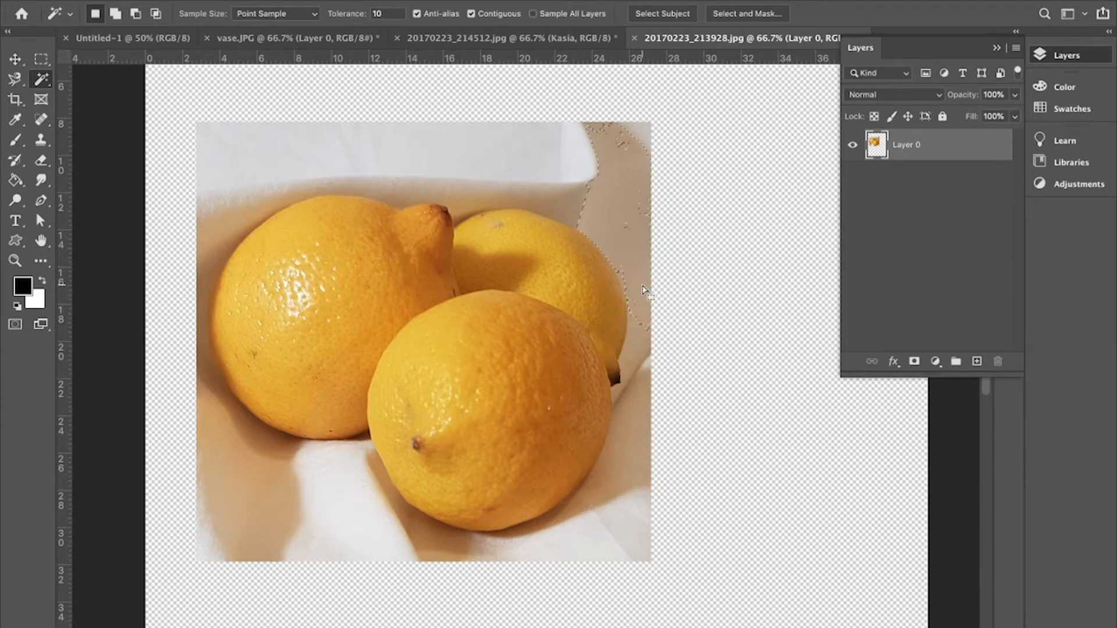
click(554, 175)
click(257, 482)
Set the Magic Wand to add to the selection, delete the selected cloth areas above and beside the lemons, and deselect
click(117, 13)
click(116, 15)
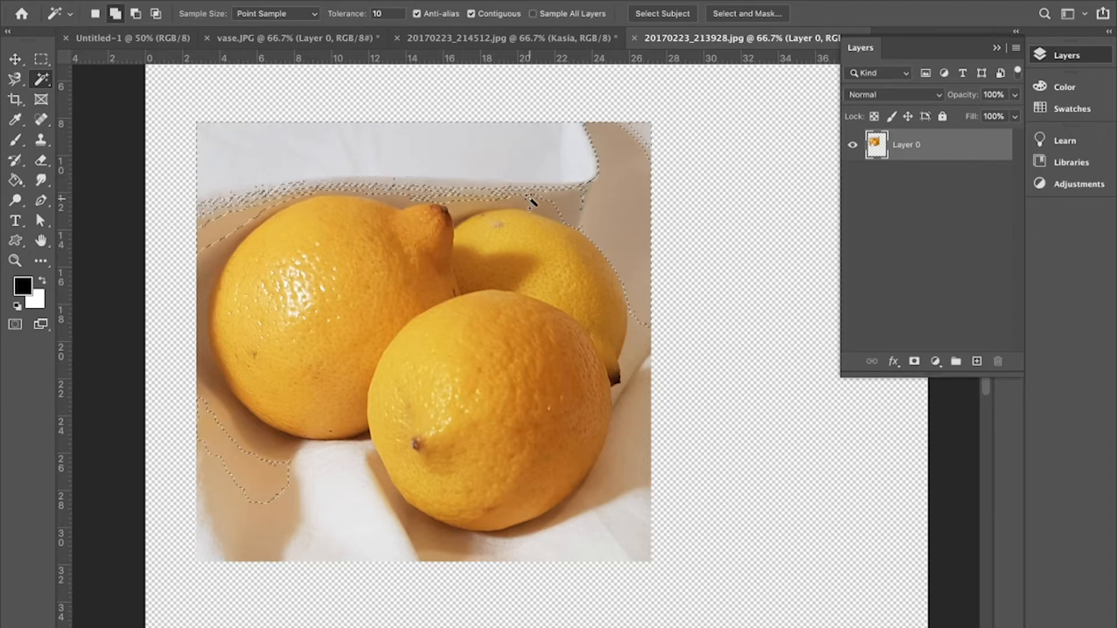
key(Delete)
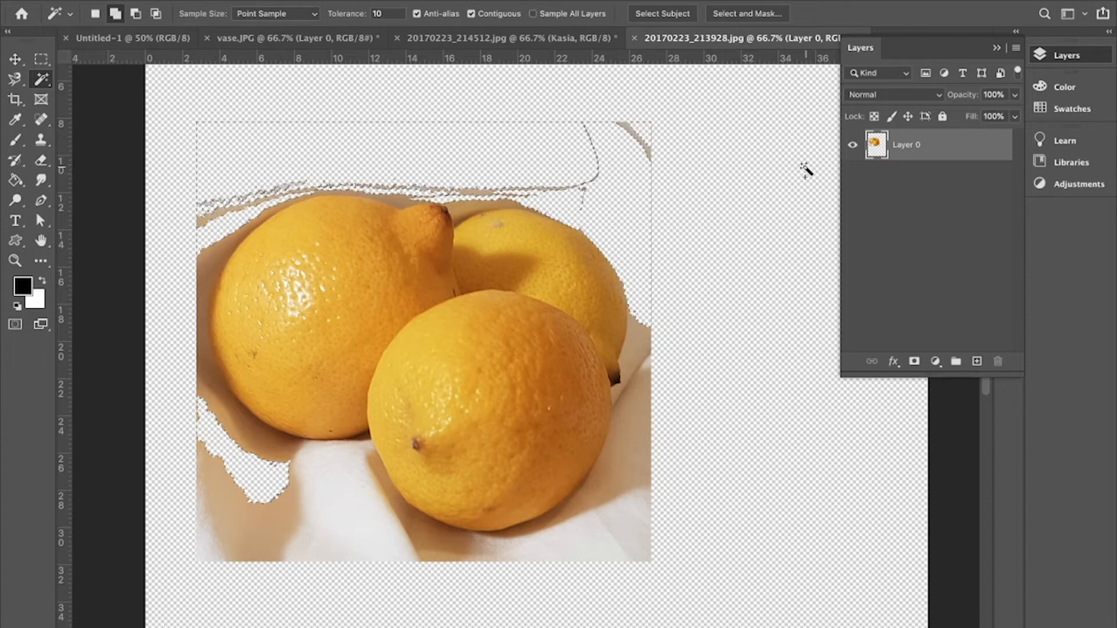
key(ctrl+d)
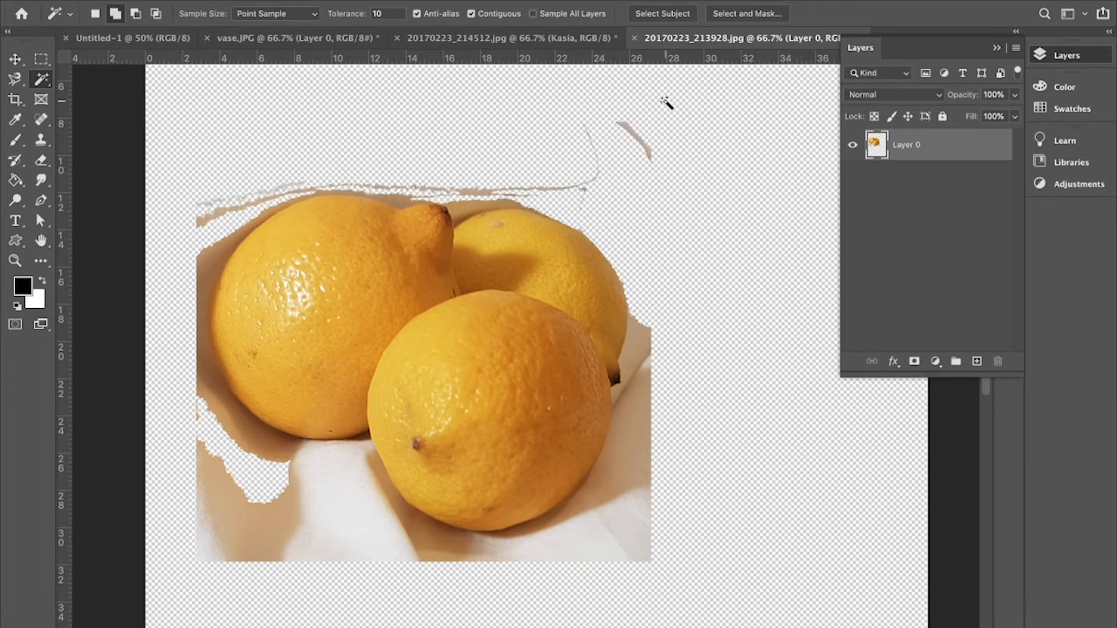
Select the remaining cloth below and right of the lemons with the Quick Selection tool and delete it
right_click(40, 85)
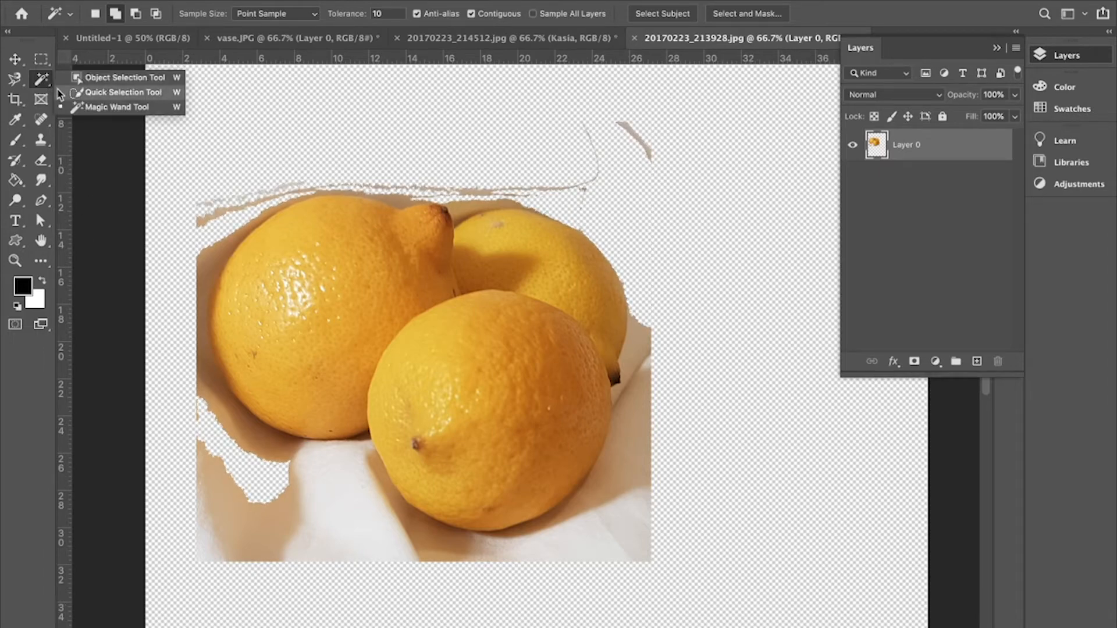
click(99, 93)
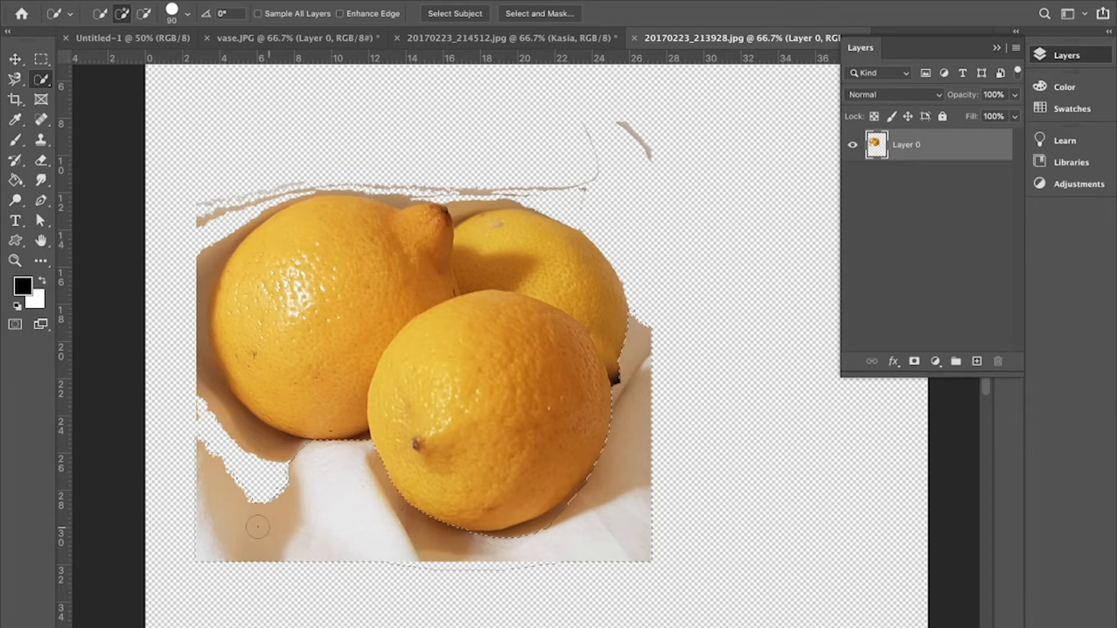
key(Delete)
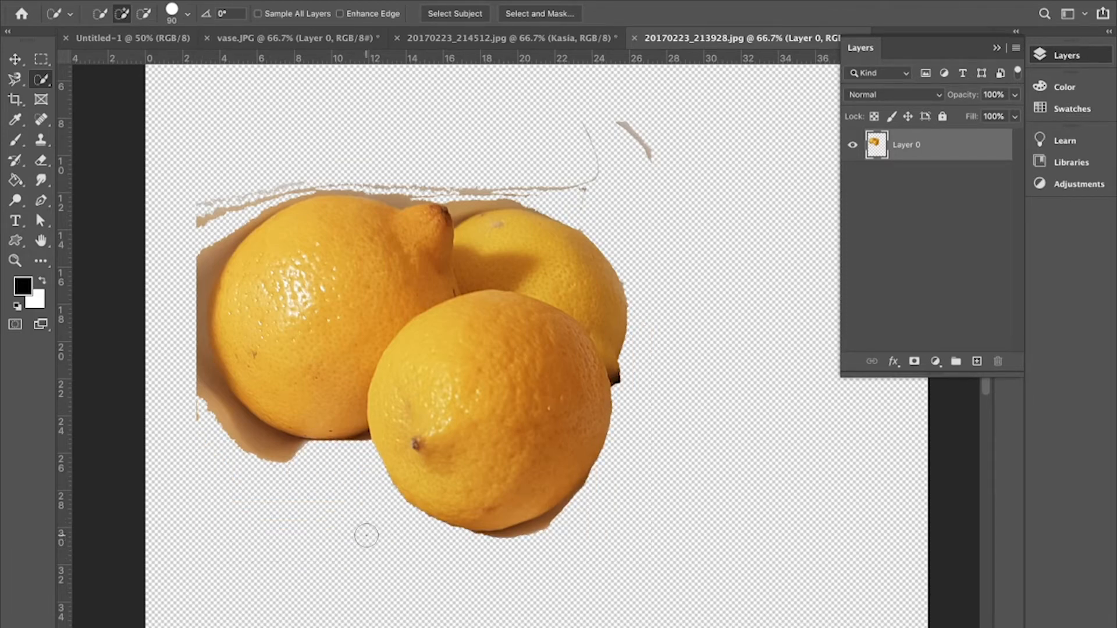
Outline the beige cloth at the left lemon's upper-left edge with the Magnetic Lasso, delete it, and deselect
click(14, 82)
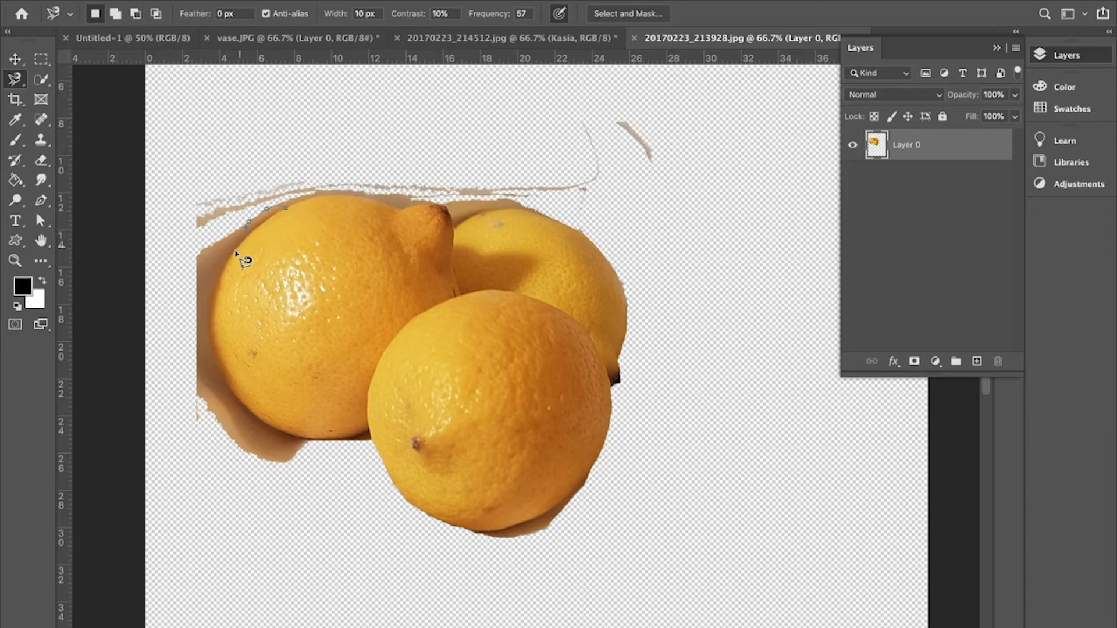
mouse_move(203, 299)
mouse_down()
mouse_move(168, 229)
mouse_move(176, 172)
mouse_move(294, 147)
mouse_move(289, 211)
mouse_up()
double_click(289, 211)
key(Delete)
key(ctrl+d)
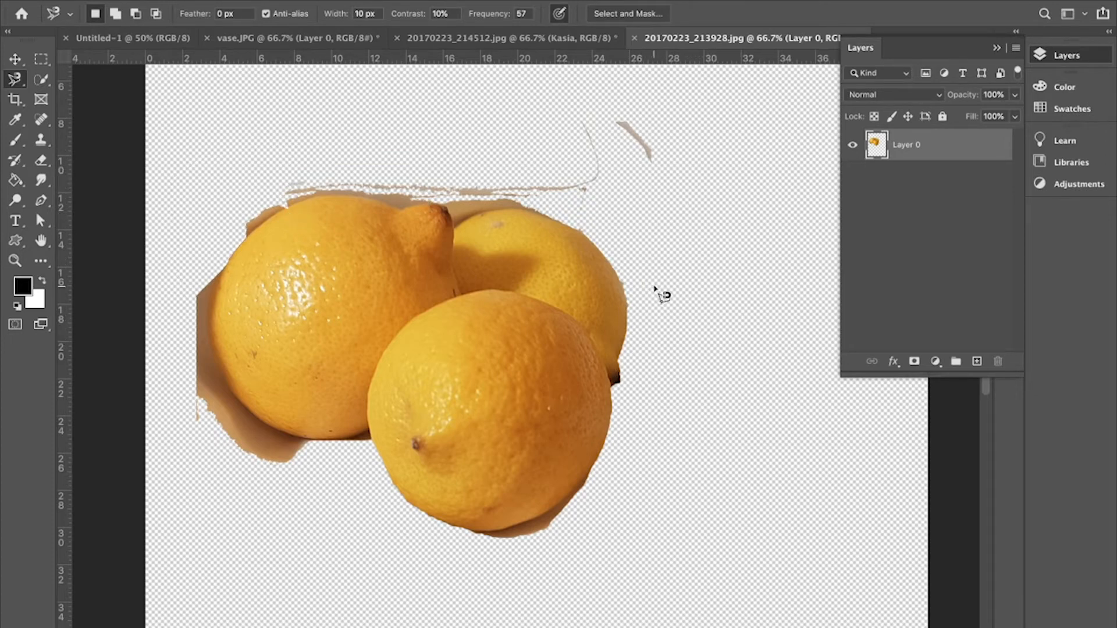
Choose the Eraser, try smaller and larger brush sizes, and settle on a 200 px brush at 100% opacity
key(super+plus)
key(super+plus)
key(super+plus)
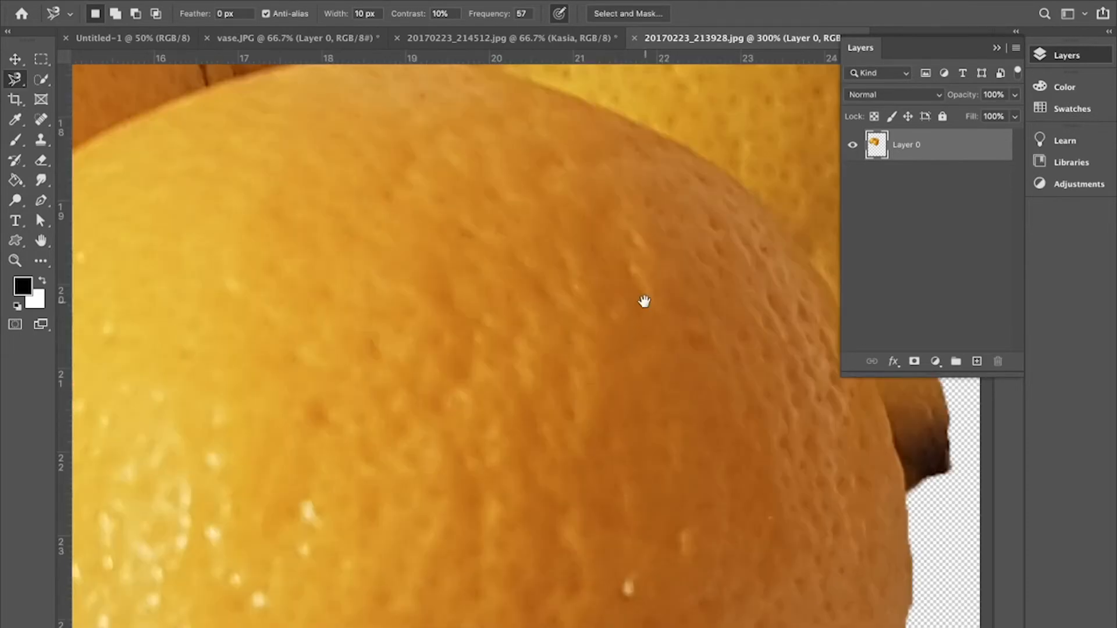
drag(704, 201, 379, 489)
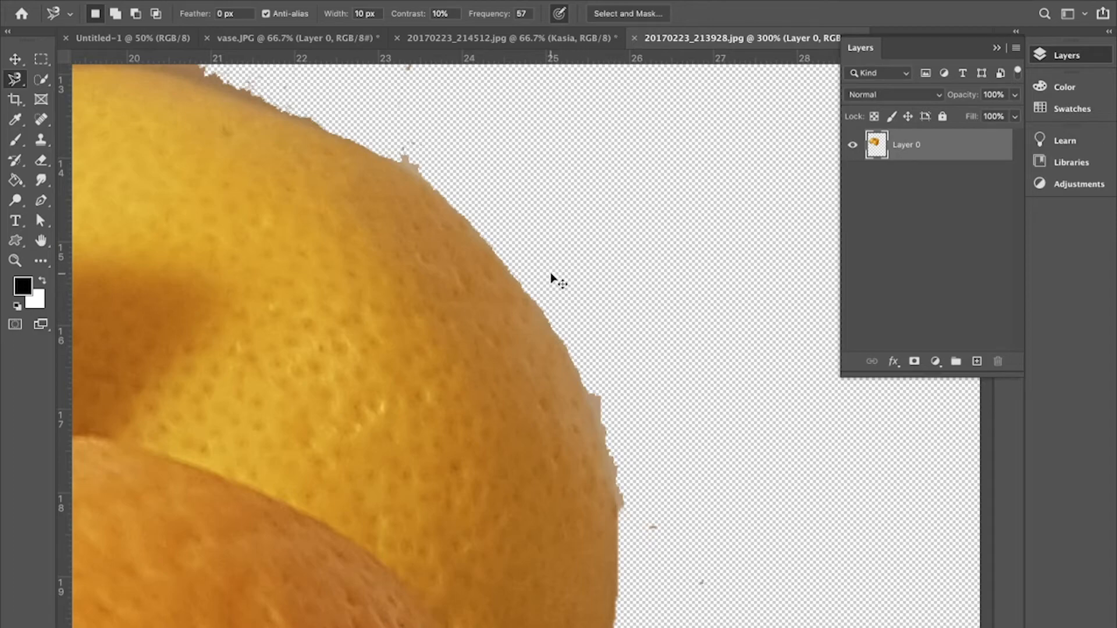
scroll(551, 278, down, 3)
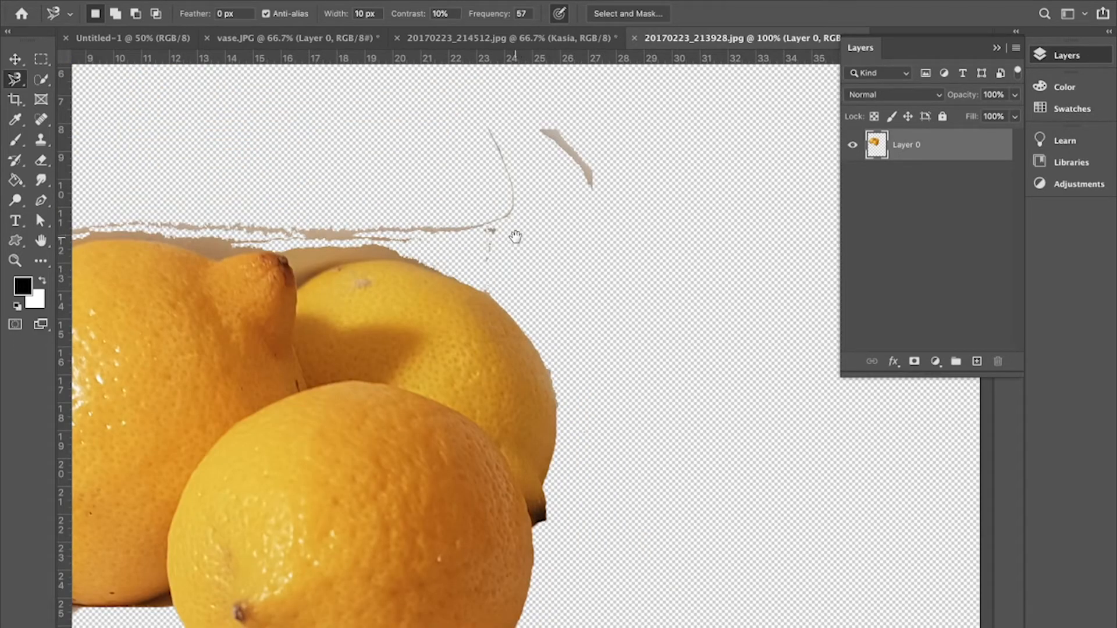
drag(516, 237, 654, 262)
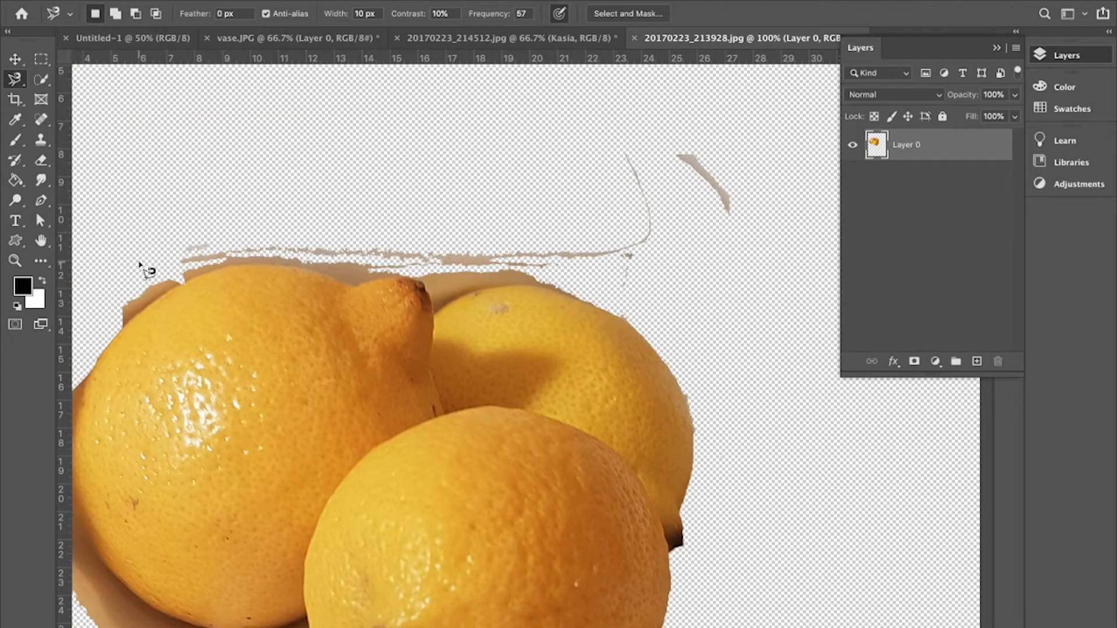
click(41, 160)
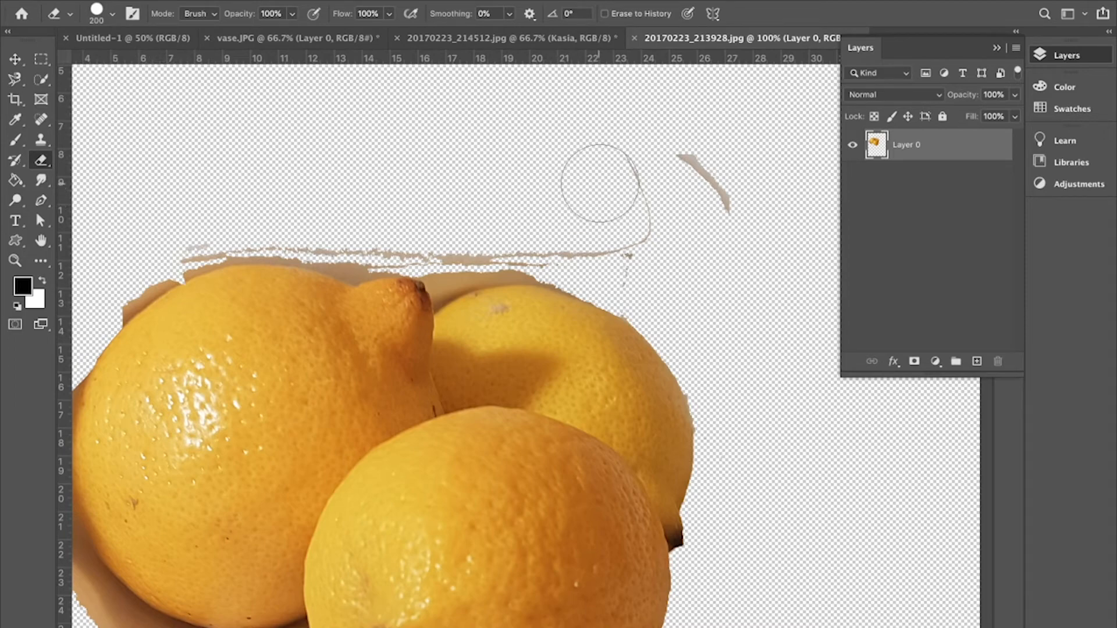
key(bracketleft)
key(bracketleft)
key(bracketleft)
key(bracketleft)
key(bracketleft)
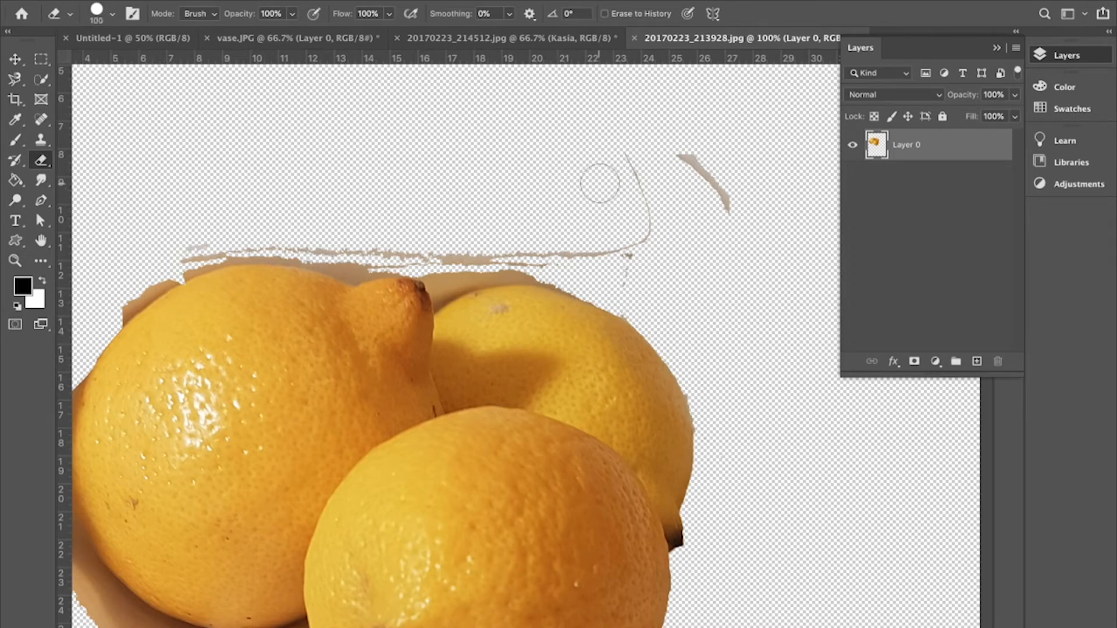
key(bracketright)
key(bracketright)
key(bracketright)
key(bracketleft)
key(bracketleft)
key(bracketright)
key(bracketright)
key(bracketright)
key(bracketleft)
key(bracketleft)
key(bracketright)
key(bracketright)
key(bracketright)
click(292, 14)
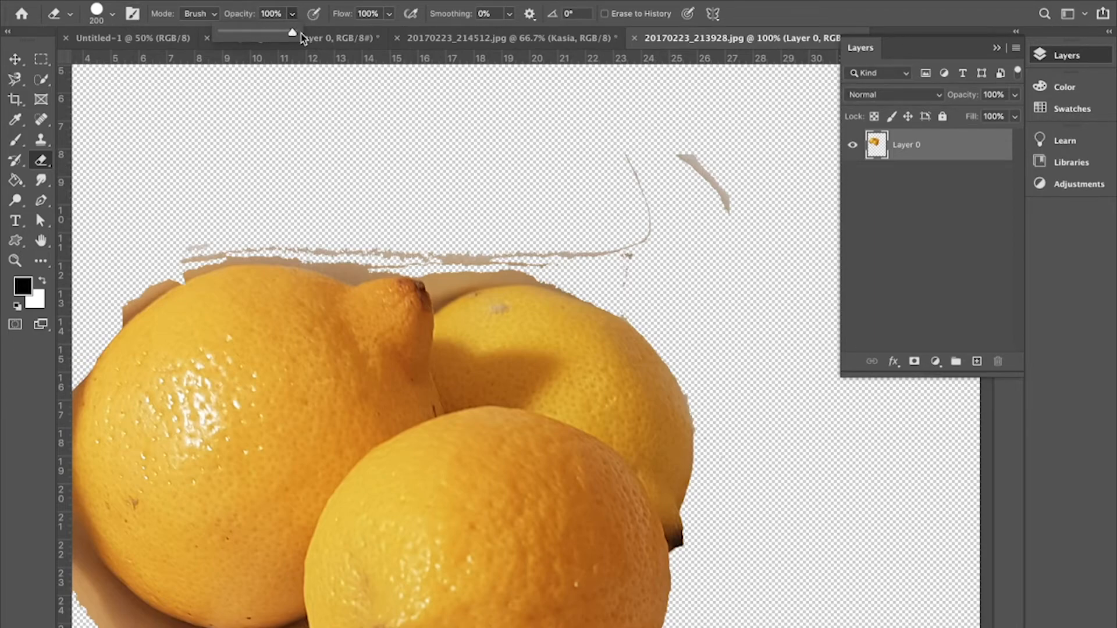
Erase the thin leftover cloth outlines floating above the lemons
click(640, 193)
mouse_move(644, 195)
mouse_down()
mouse_move(675, 167)
mouse_move(679, 217)
mouse_move(658, 237)
mouse_move(541, 213)
mouse_move(476, 221)
mouse_move(537, 233)
mouse_move(386, 223)
mouse_move(660, 265)
mouse_move(361, 210)
mouse_move(398, 222)
mouse_move(299, 208)
mouse_up()
drag(200, 205, 491, 140)
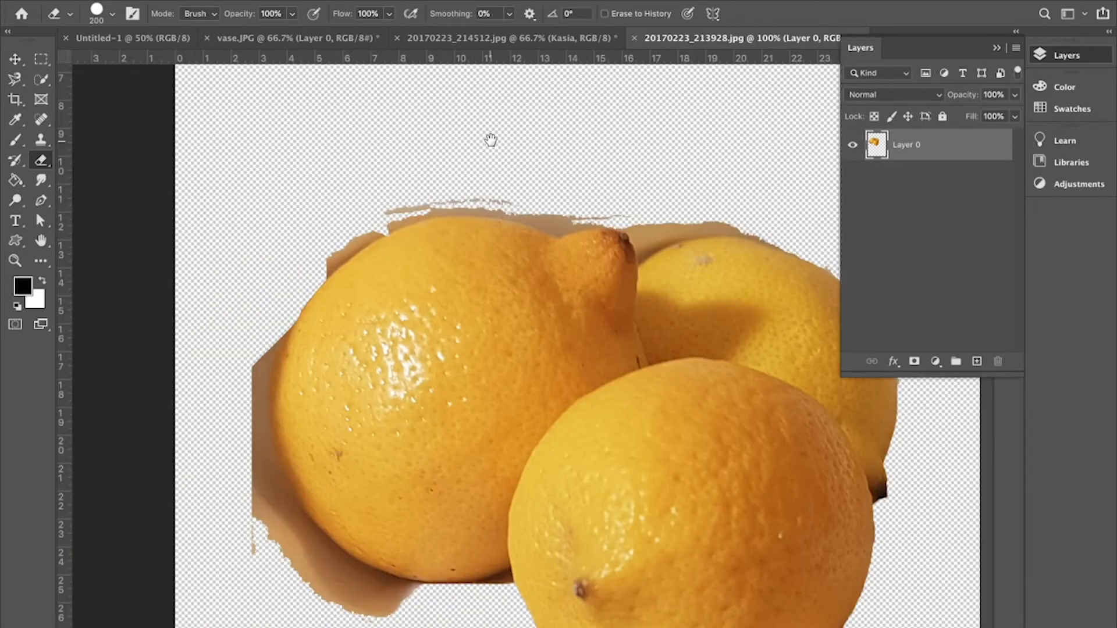
Erase the brown cloth remnants along the left lemon's outer side and beneath the left and front lemons
drag(301, 184, 334, 175)
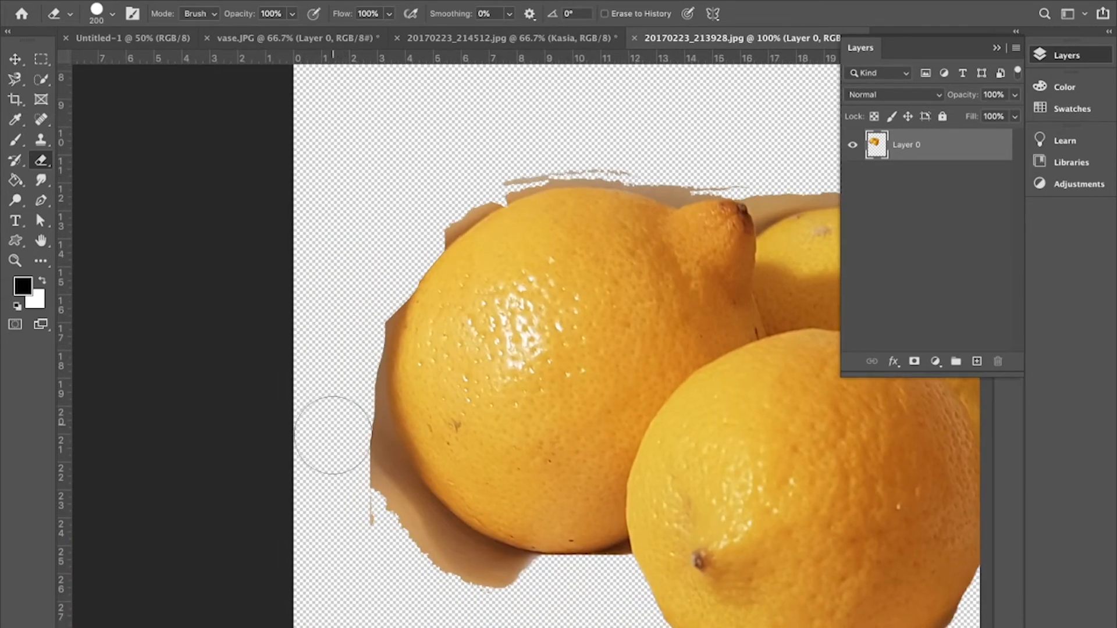
drag(325, 454, 249, 349)
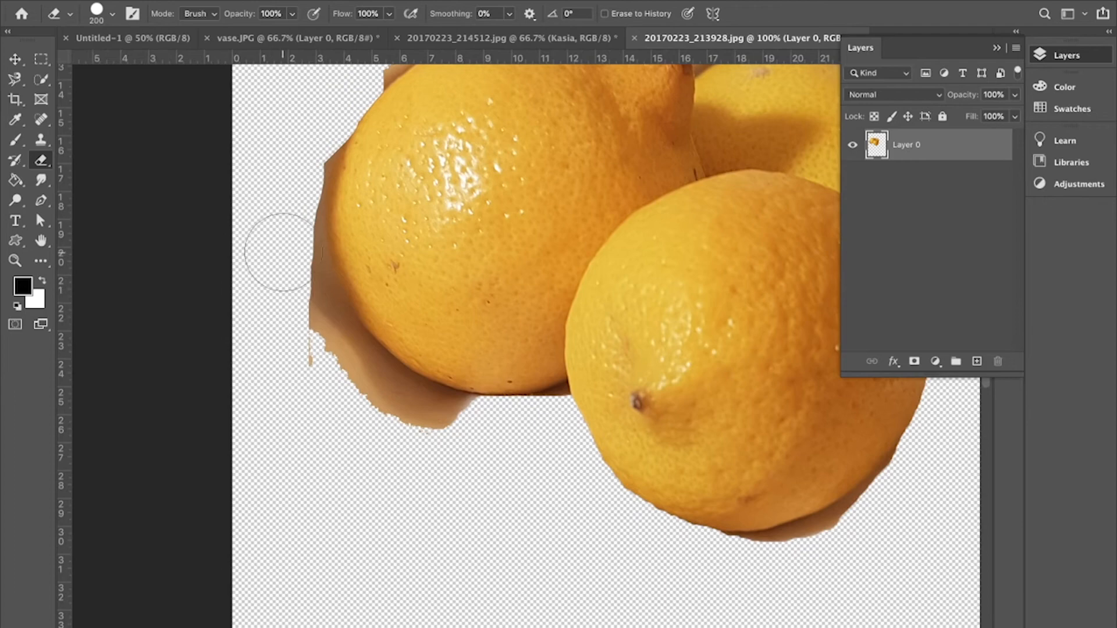
mouse_move(285, 274)
mouse_down()
mouse_move(327, 377)
mouse_move(373, 418)
mouse_move(463, 459)
mouse_up()
drag(370, 440, 172, 335)
mouse_move(701, 417)
mouse_down()
mouse_move(593, 464)
mouse_move(485, 472)
mouse_up()
drag(291, 441, 410, 500)
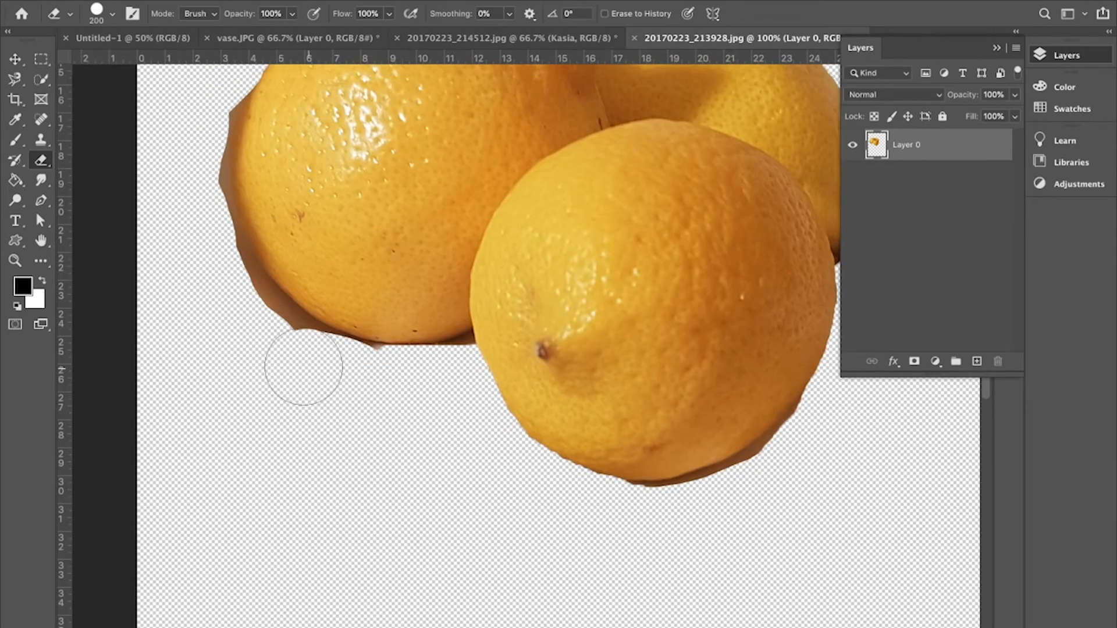
mouse_move(495, 467)
mouse_down()
mouse_move(394, 458)
mouse_move(336, 468)
mouse_up()
Erase part of the beige cloth remaining above the rear lemon and the stray streaks above the left lemon
drag(708, 361, 649, 563)
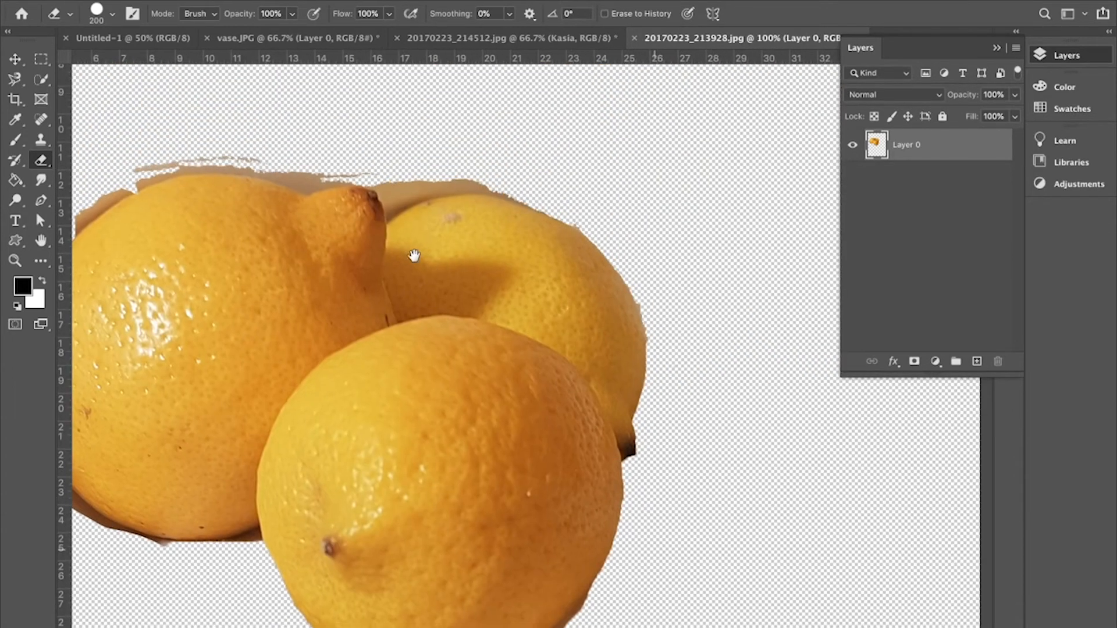
mouse_move(424, 172)
mouse_down()
mouse_move(405, 160)
mouse_move(469, 142)
mouse_up()
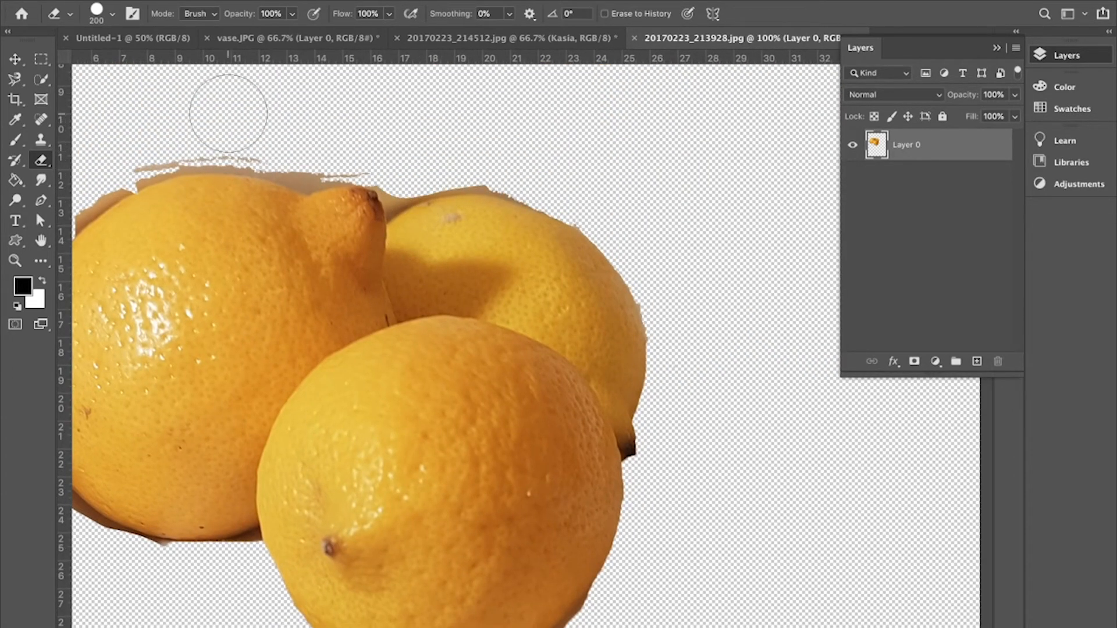
drag(153, 129, 199, 112)
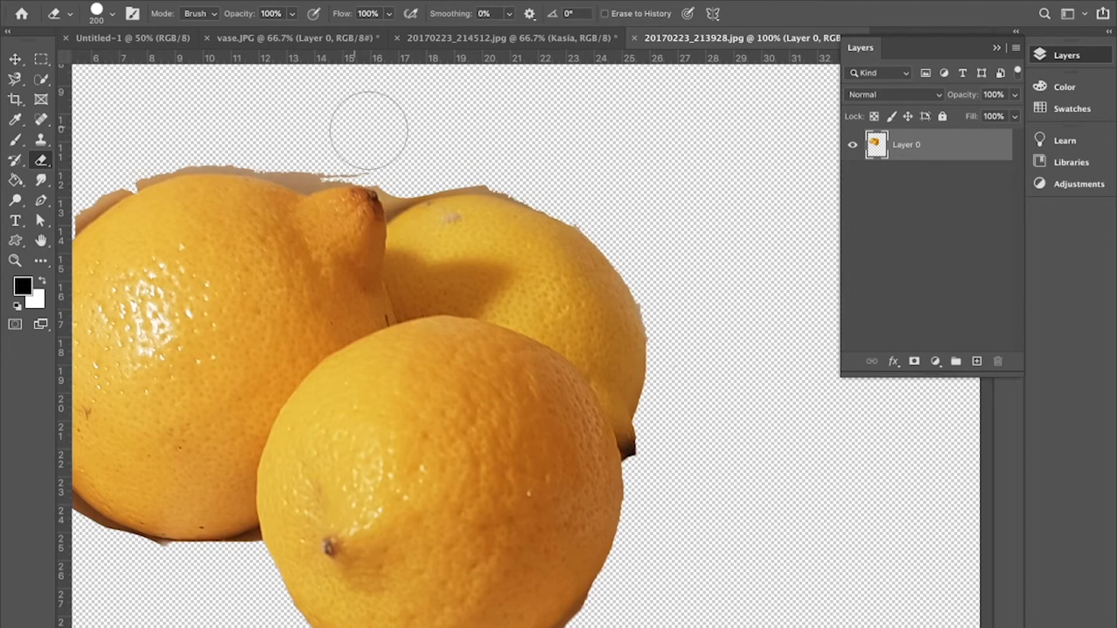
Reduce the Eraser brush to 30 px for detailed cleanup along the rear lemon's outer edge
key(bracketleft)
key(bracketleft)
key(bracketleft)
key(bracketleft)
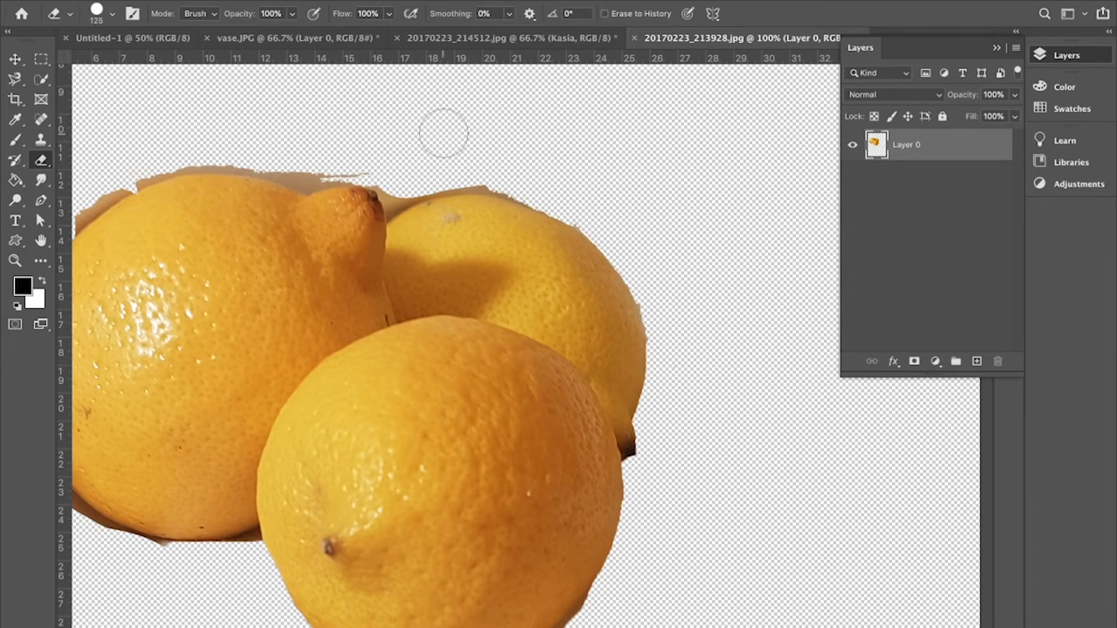
key(bracketleft)
key(bracketleft)
key(bracketleft)
key(super+plus)
key(super+plus)
key(super+plus)
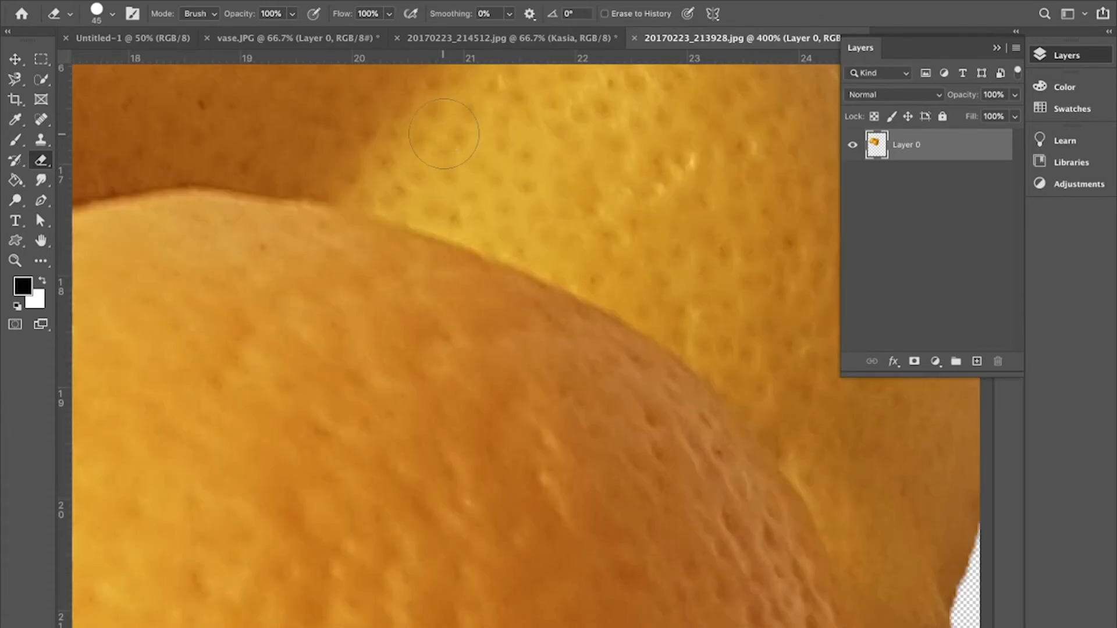
scroll(556, 436, up, 10)
scroll(556, 436, right, 8)
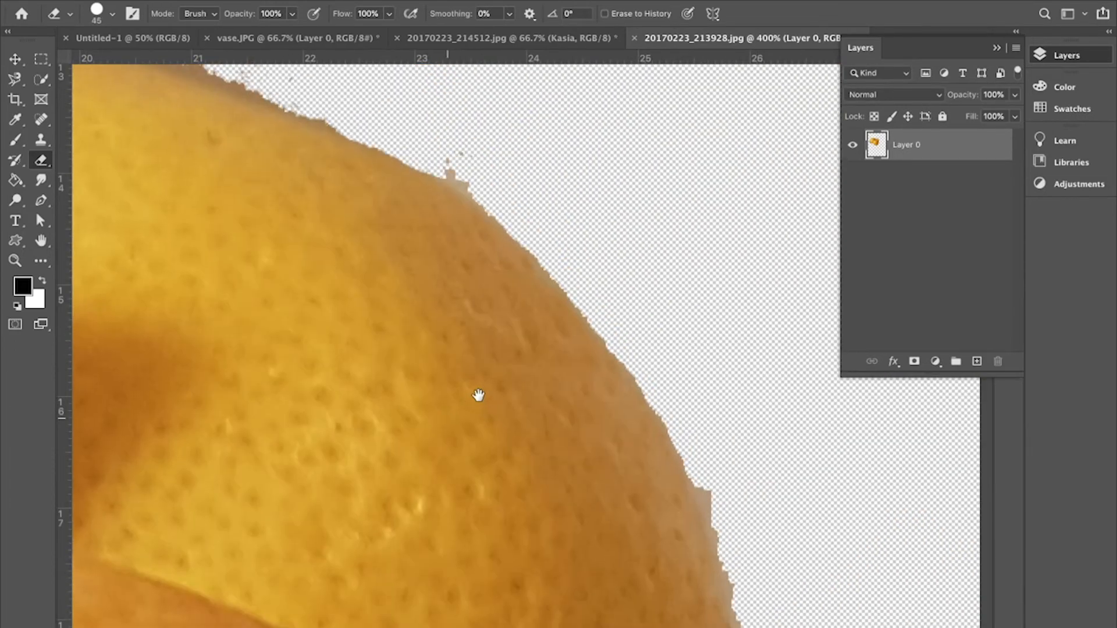
key(super+plus)
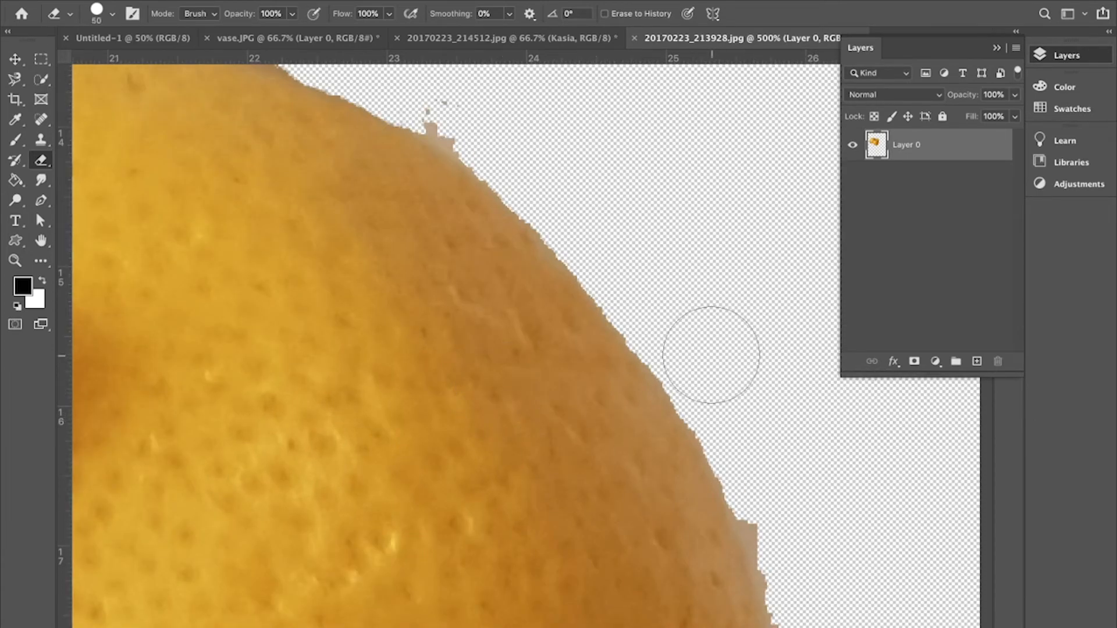
key(bracketright)
key(bracketleft)
key(bracketleft)
key(bracketleft)
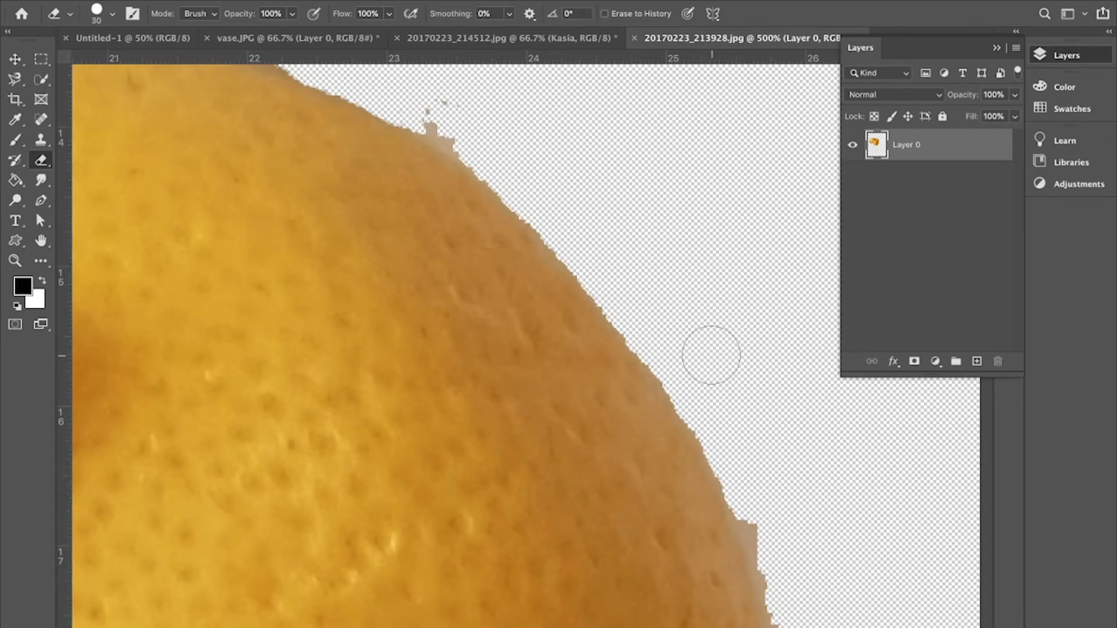
Erase the stray specks and jagged cloth fringe along the rear lemon's upper outer edge
click(433, 128)
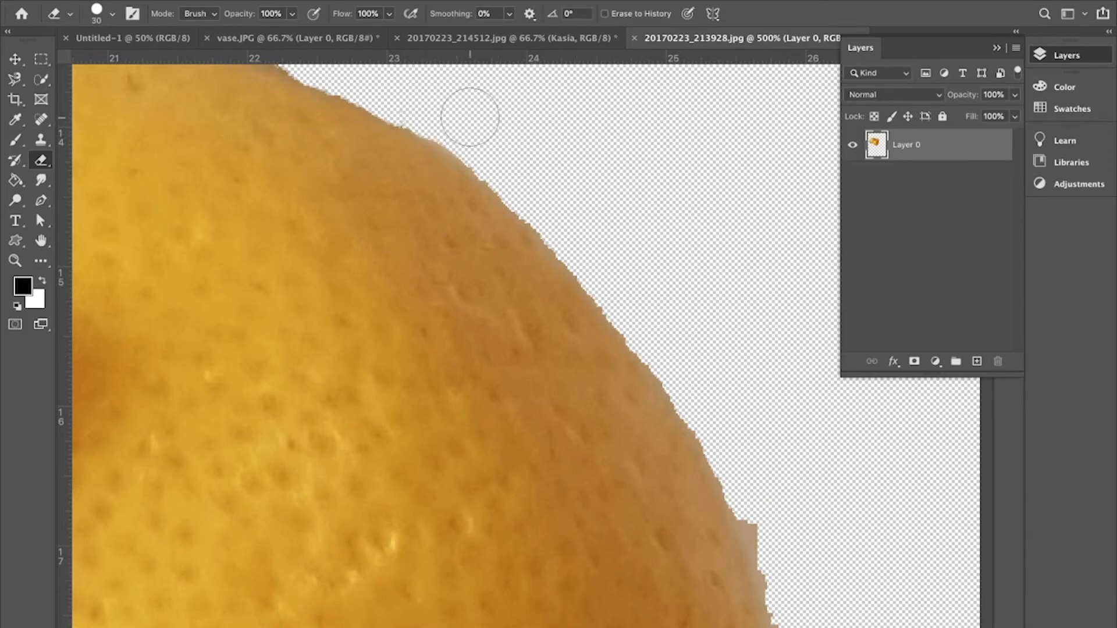
drag(481, 144, 550, 207)
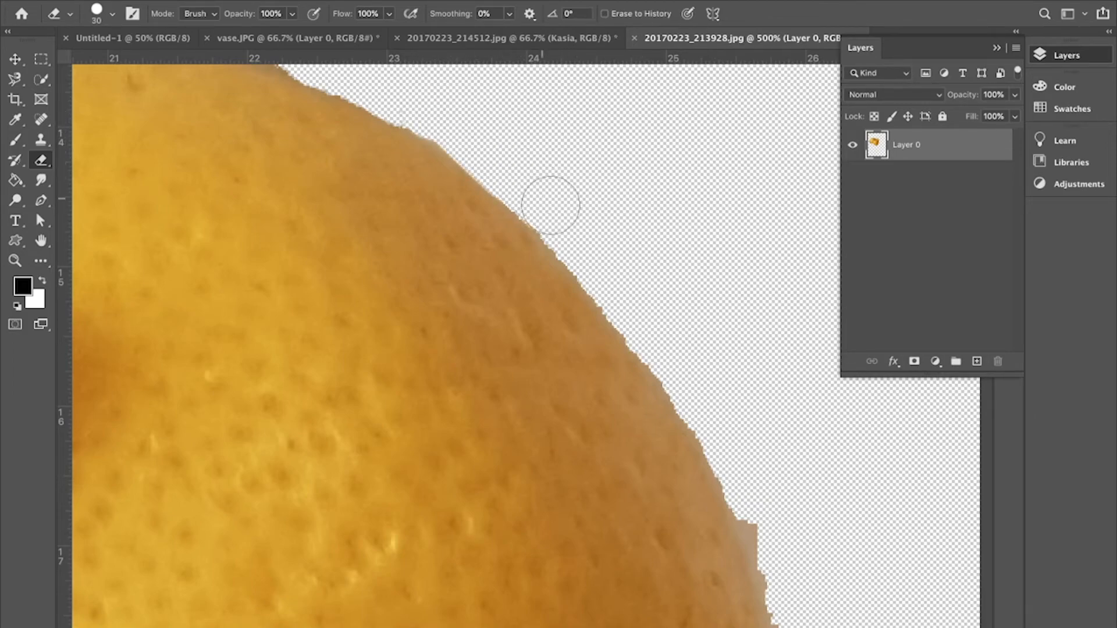
key(space)
drag(687, 293, 569, 174)
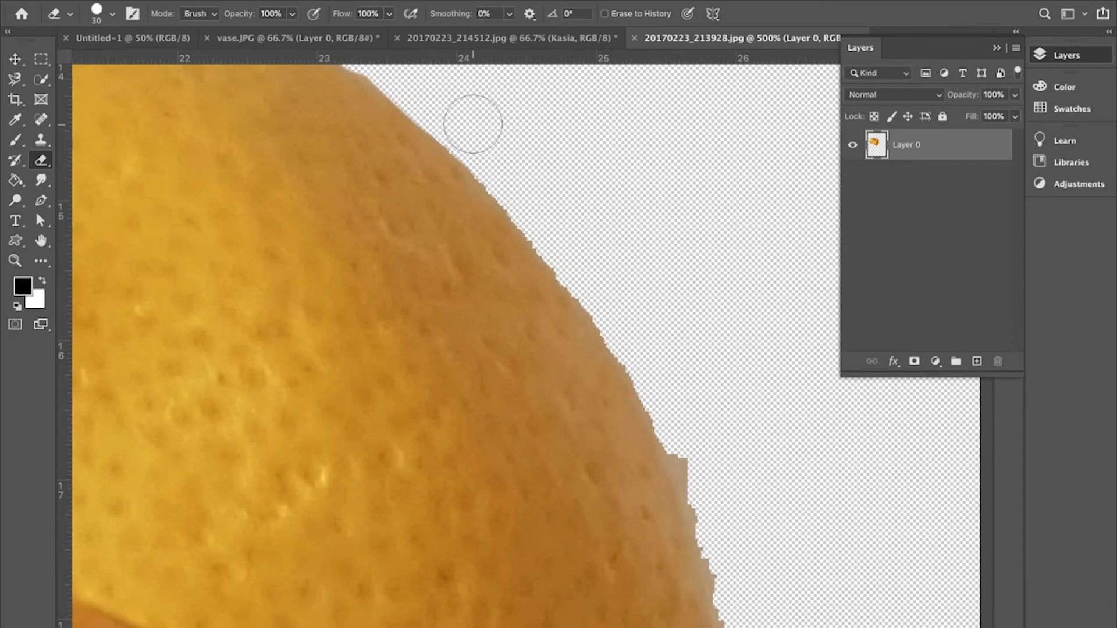
mouse_move(487, 140)
mouse_down()
mouse_move(619, 308)
mouse_move(629, 297)
mouse_move(614, 281)
mouse_move(620, 271)
mouse_move(559, 206)
mouse_up()
key(space)
key(space)
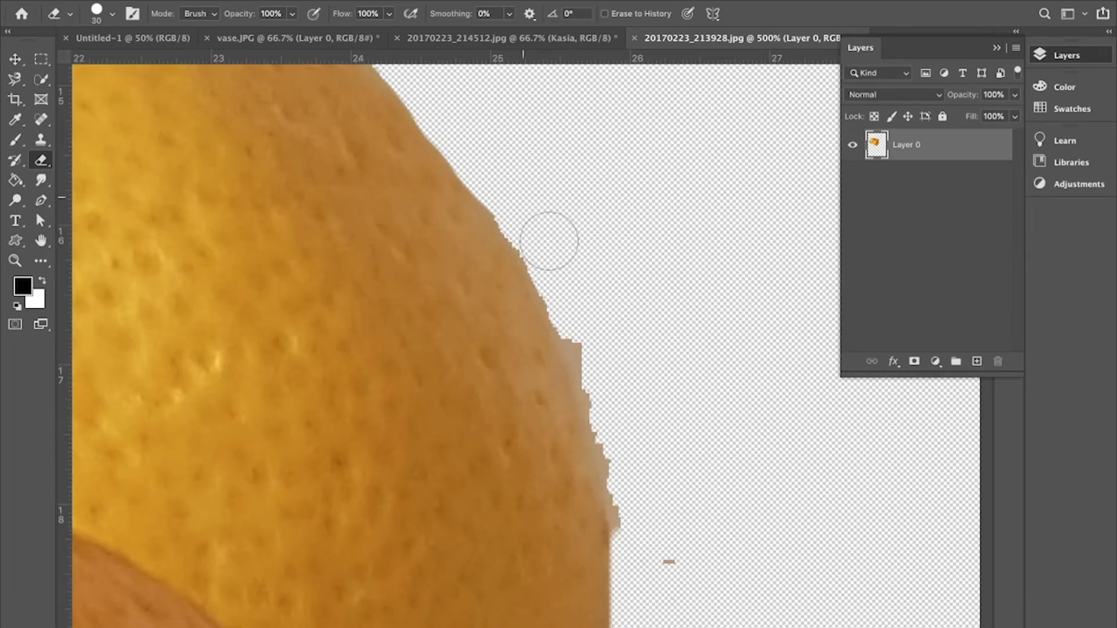
drag(609, 344, 584, 283)
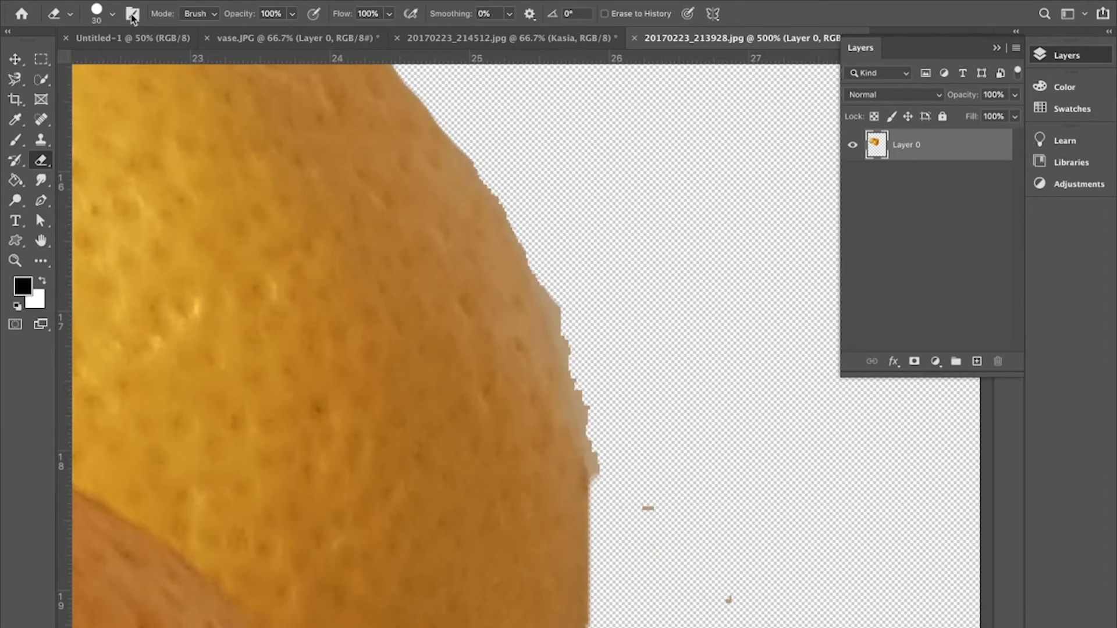
Lower the Eraser's hardness and smooth more of the rear lemon's jagged outer edge with a 15 px brush
click(113, 15)
drag(184, 100, 125, 100)
click(659, 203)
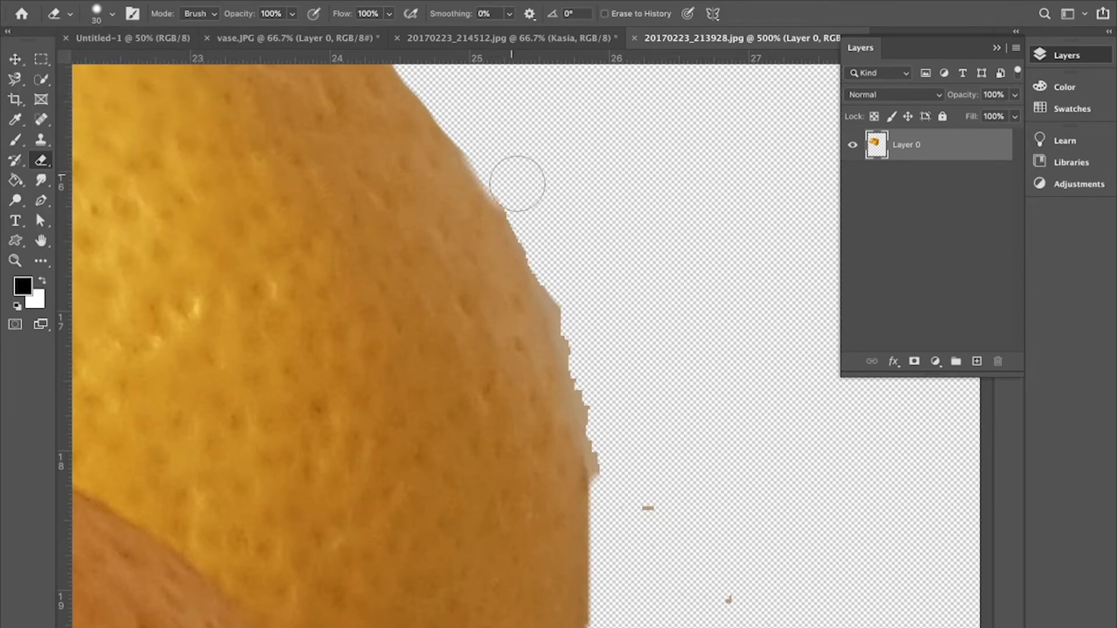
drag(616, 325, 573, 213)
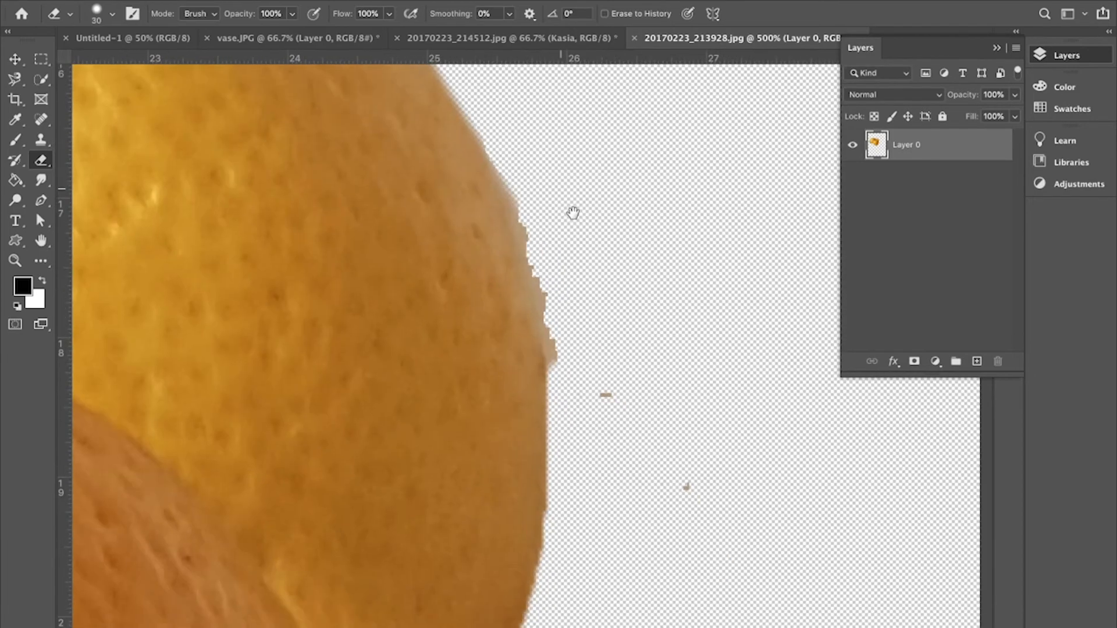
key(bracketleft)
key(bracketleft)
key(bracketleft)
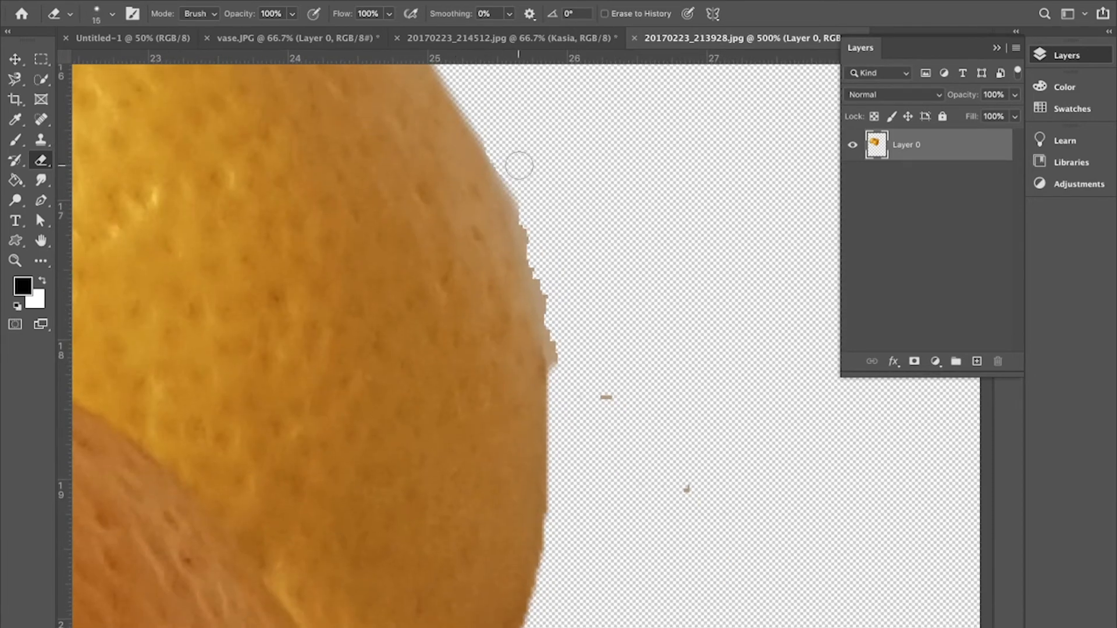
drag(494, 128, 570, 291)
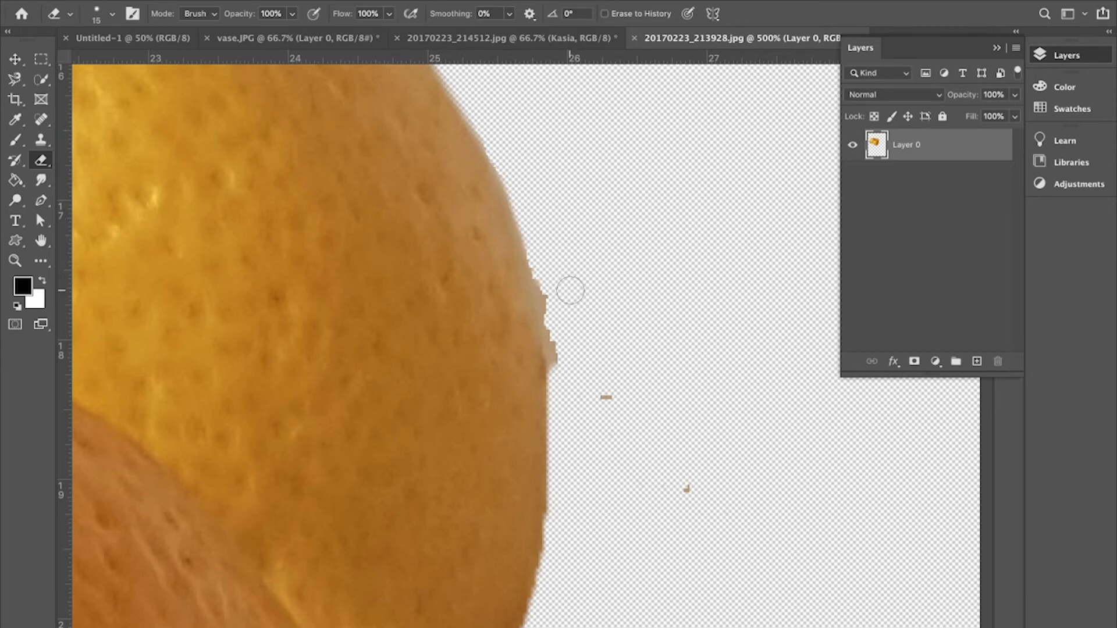
Compare soft and harder 15 px Eraser strokes across the rear lemon, and undo both test strokes
drag(190, 199, 388, 237)
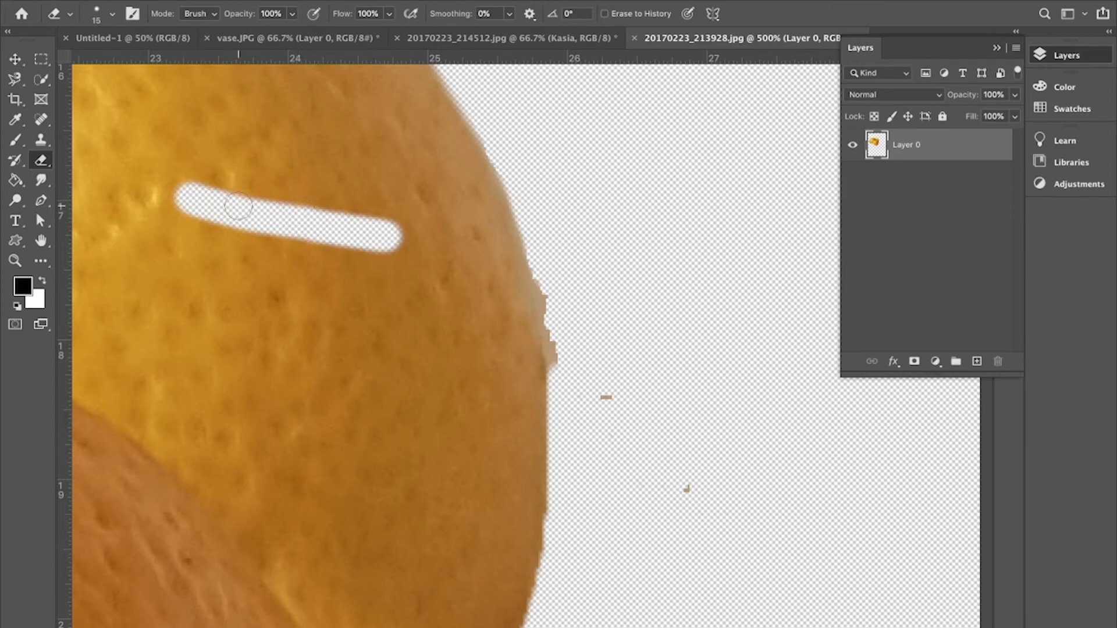
click(113, 14)
drag(126, 100, 199, 98)
drag(256, 290, 426, 306)
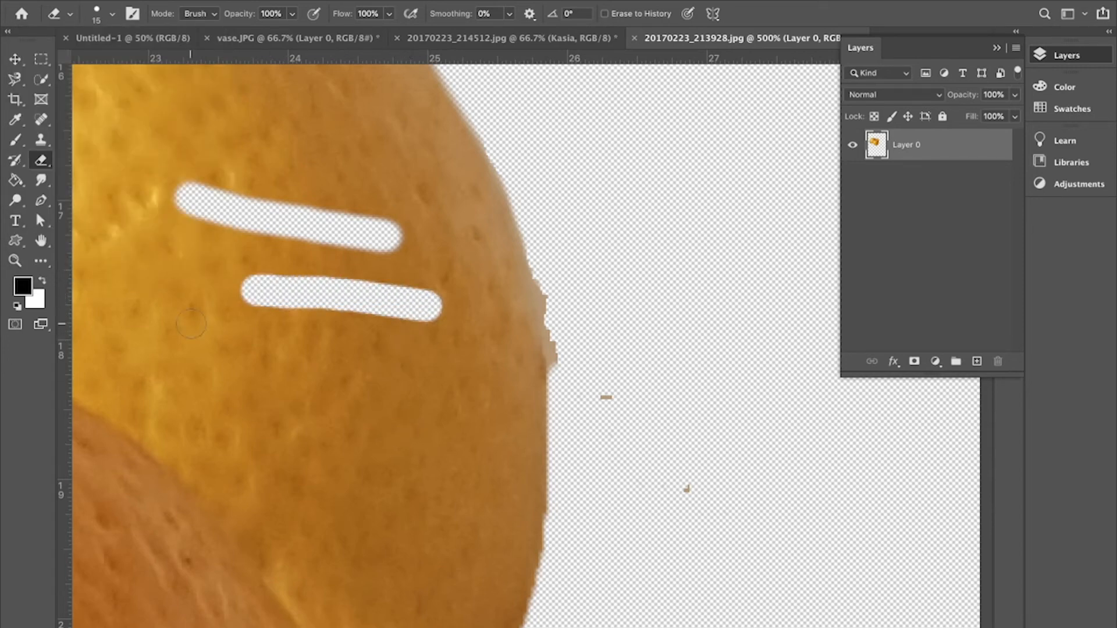
key(ctrl+z)
key(ctrl+z)
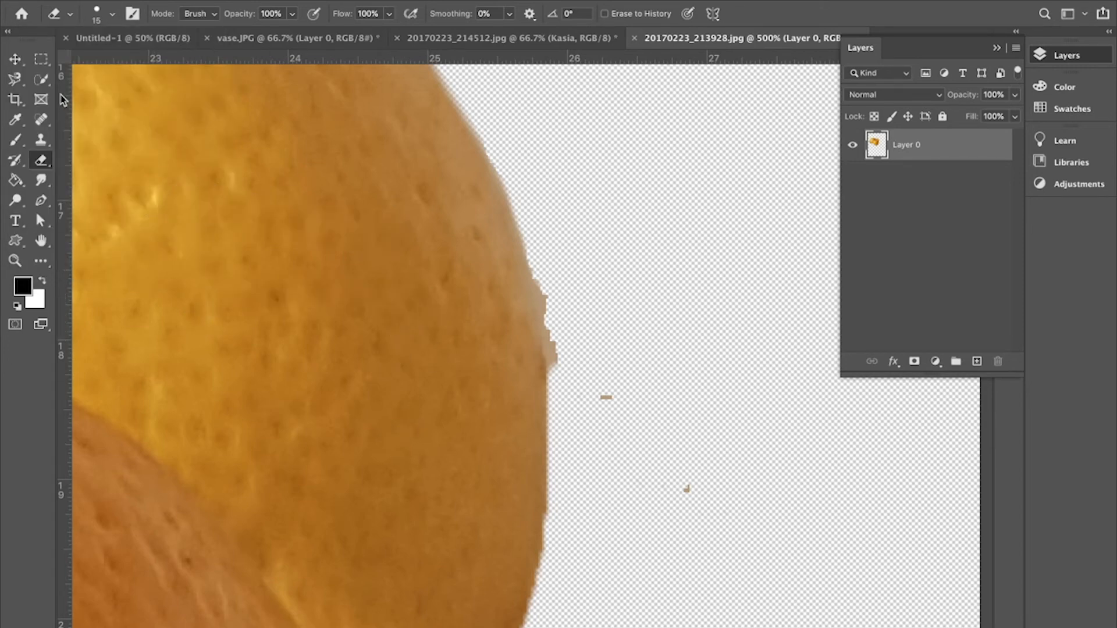
Erase the remaining fringe down the rear lemon's outer side and along the adjoining side of the front lemon
click(112, 13)
mouse_move(568, 285)
mouse_down()
mouse_move(559, 339)
mouse_move(663, 424)
mouse_move(639, 385)
mouse_move(628, 160)
mouse_up()
drag(563, 448, 587, 320)
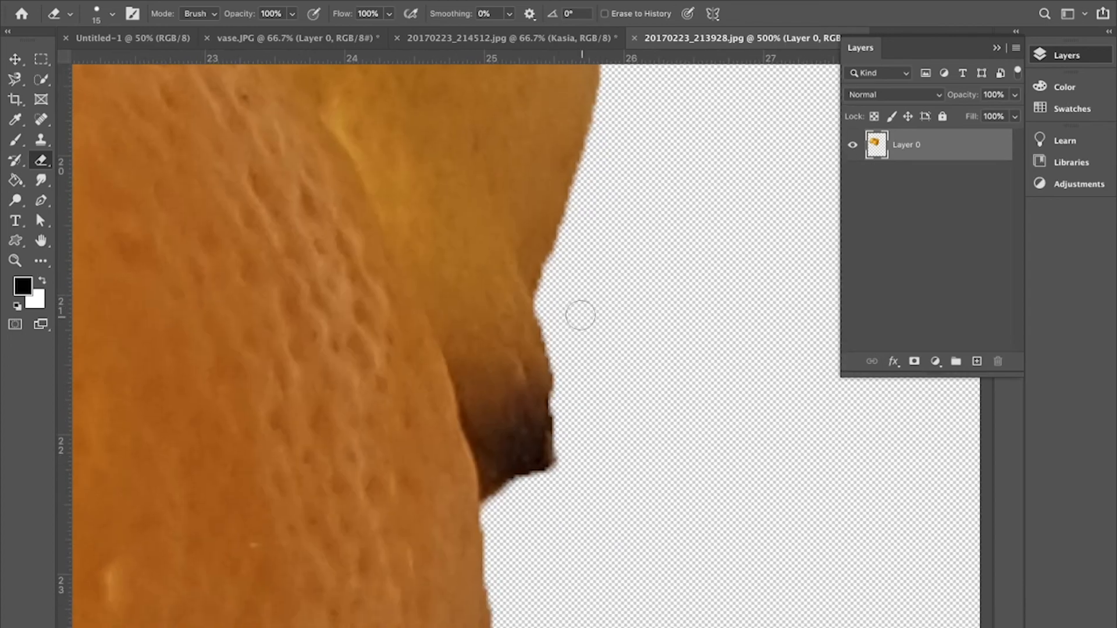
drag(556, 504, 631, 232)
drag(628, 391, 605, 192)
drag(556, 137, 559, 163)
drag(544, 593, 603, 346)
mouse_move(465, 459)
mouse_down()
mouse_move(593, 334)
mouse_move(541, 362)
mouse_move(368, 531)
mouse_move(526, 330)
mouse_move(475, 401)
mouse_up()
Enlarge the Eraser to 30 px and erase the brown cloth strip along the underside of the front lemon
key(bracketright)
key(bracketright)
key(bracketright)
mouse_move(529, 343)
mouse_down()
mouse_move(471, 427)
mouse_move(534, 338)
mouse_move(411, 433)
mouse_move(307, 492)
mouse_up()
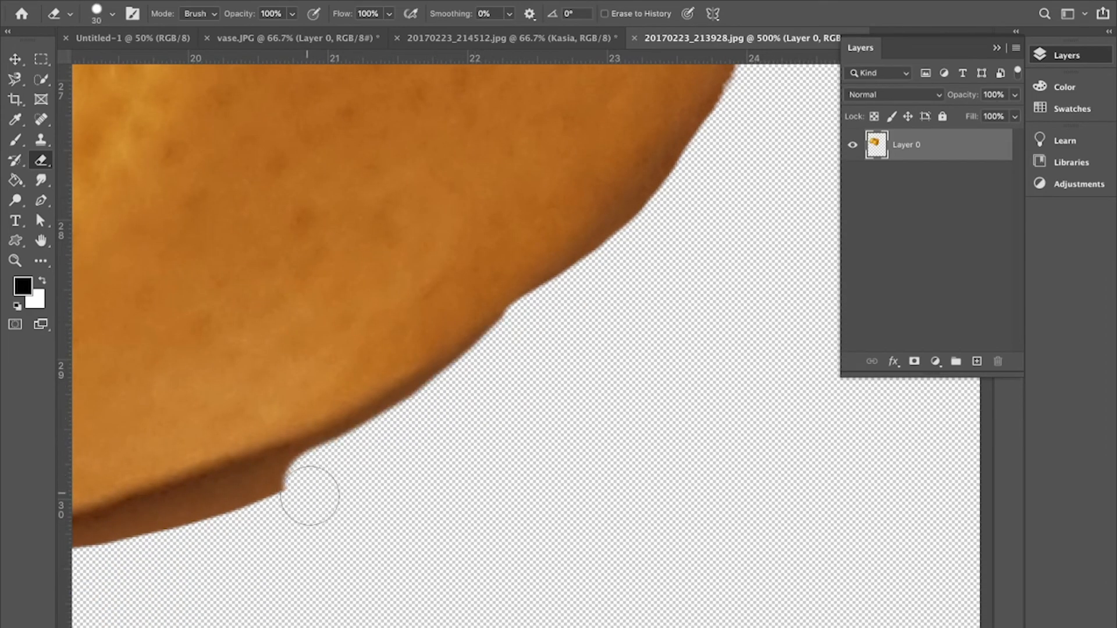
drag(418, 382, 670, 260)
mouse_move(776, 213)
mouse_down()
mouse_move(614, 327)
mouse_move(315, 439)
mouse_move(204, 446)
mouse_move(268, 448)
mouse_move(383, 422)
mouse_up()
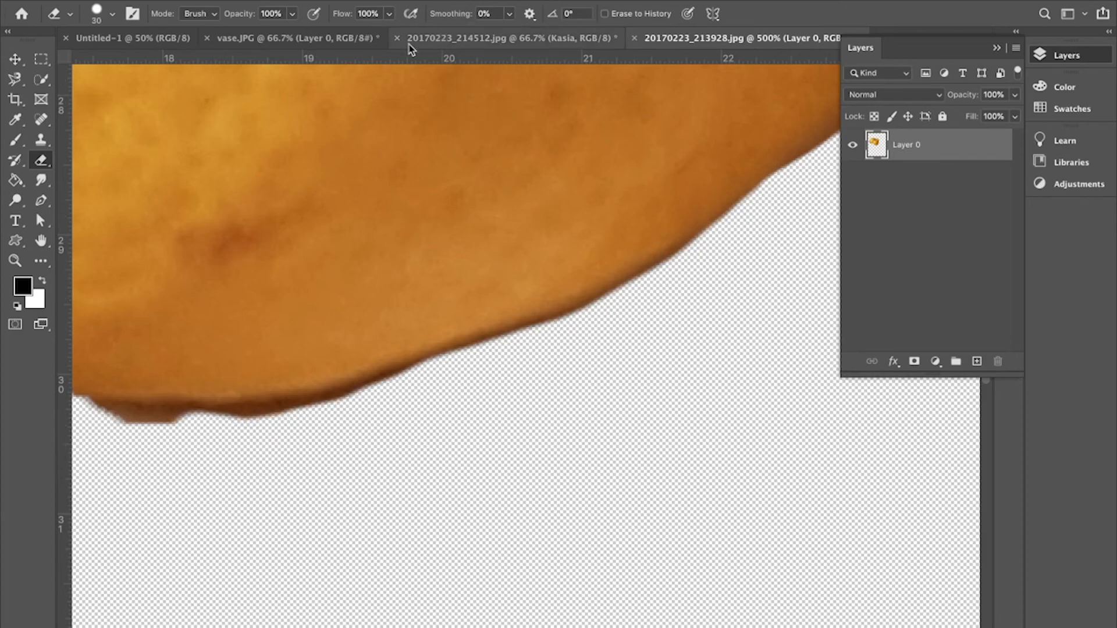
Examine the vase's cut-out edge up close in vase.JPG, and return to the lemons image 20170223_213928.jpg
click(294, 38)
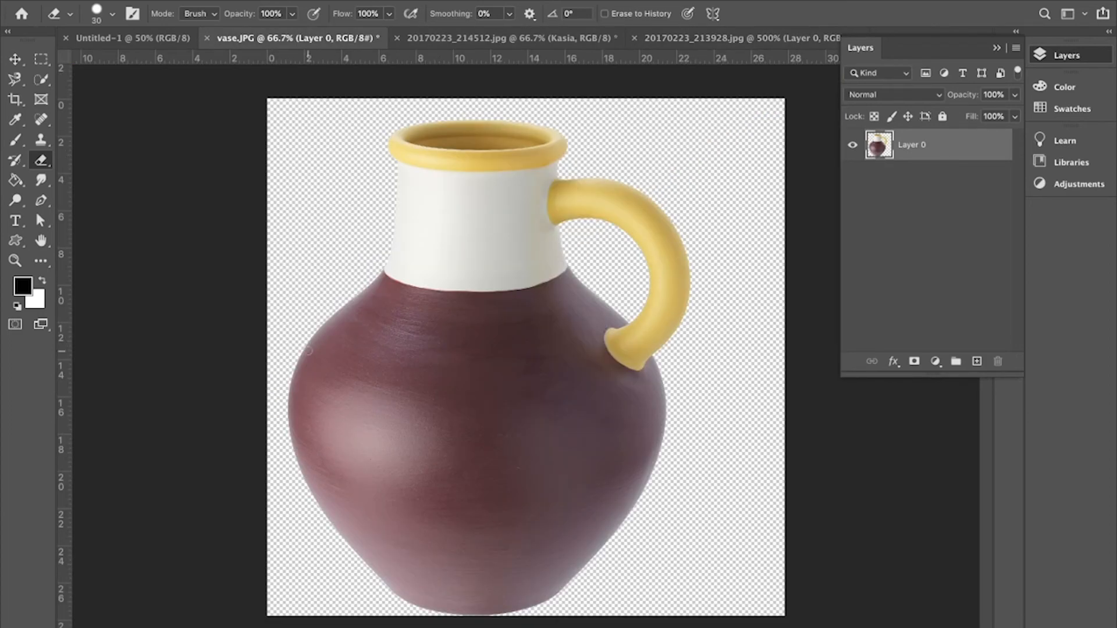
scroll(308, 350, down, 5)
scroll(308, 351, up, 15)
drag(252, 290, 424, 451)
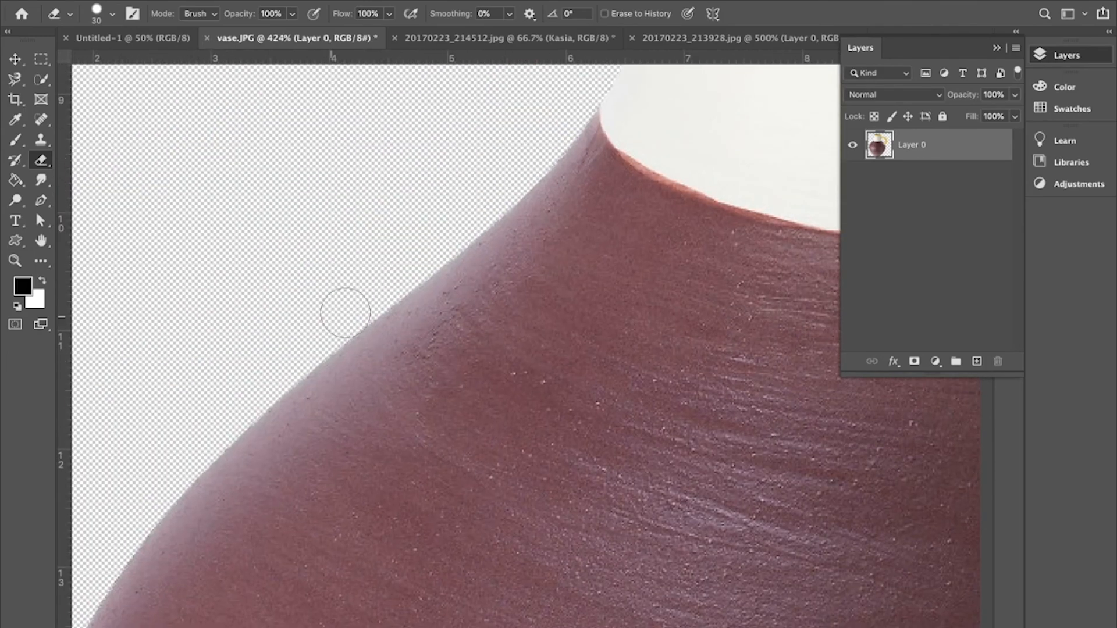
click(704, 38)
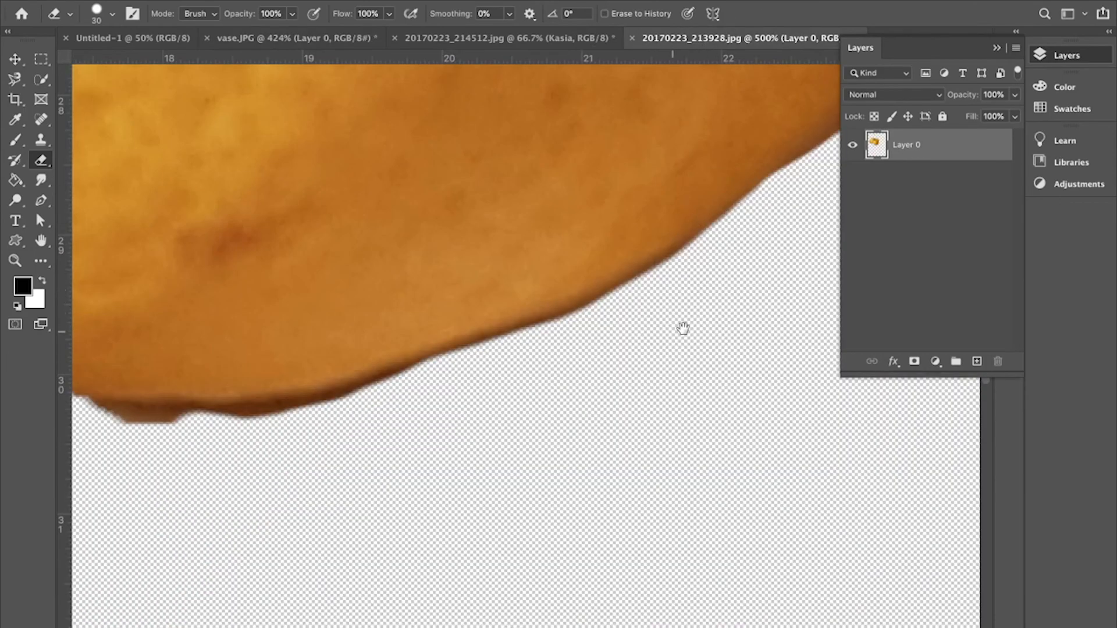
Erase the last brown remnant at the very base of the front lemon
scroll(671, 329, down, 2)
scroll(492, 310, up, 1)
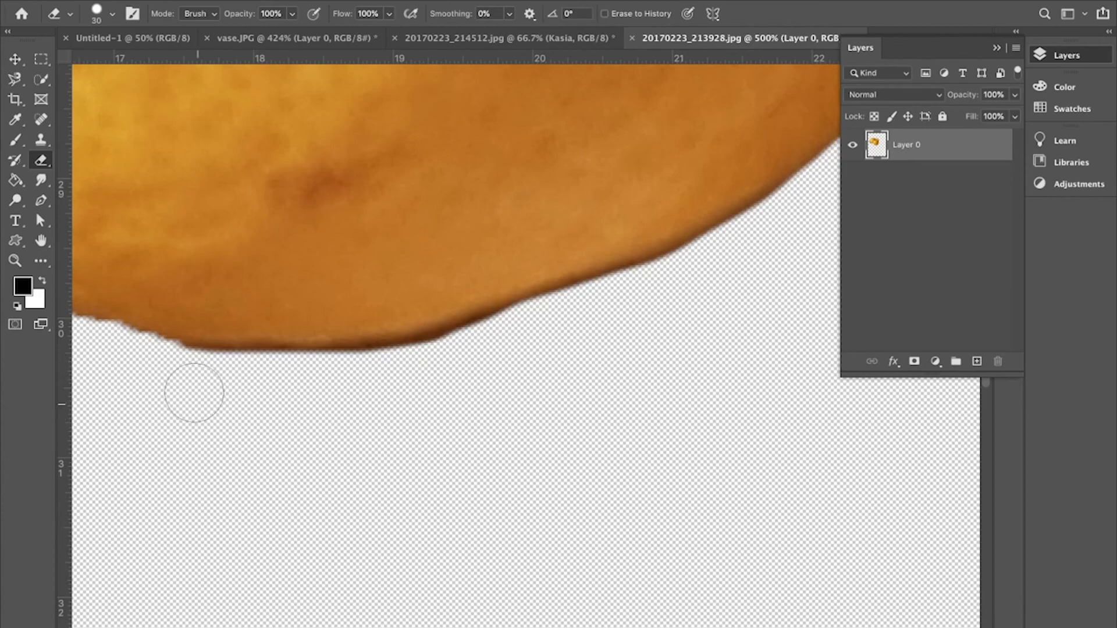
scroll(569, 340, down, 6)
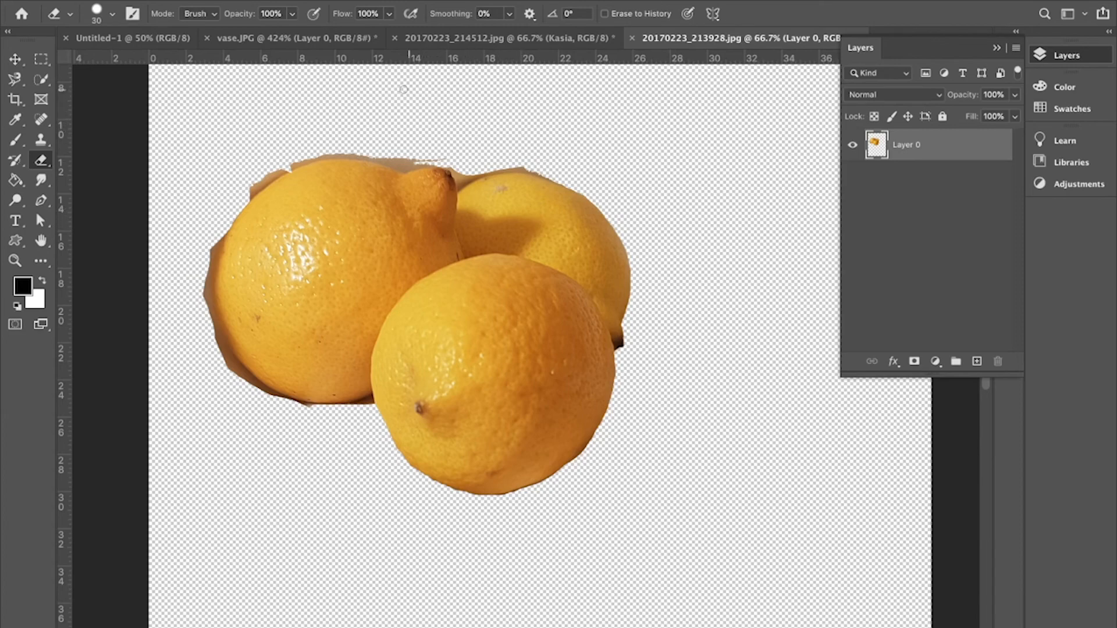
Erase the beige cloth strip along the top of the left lemon with a 10 px brush
key(bracketleft)
key(bracketleft)
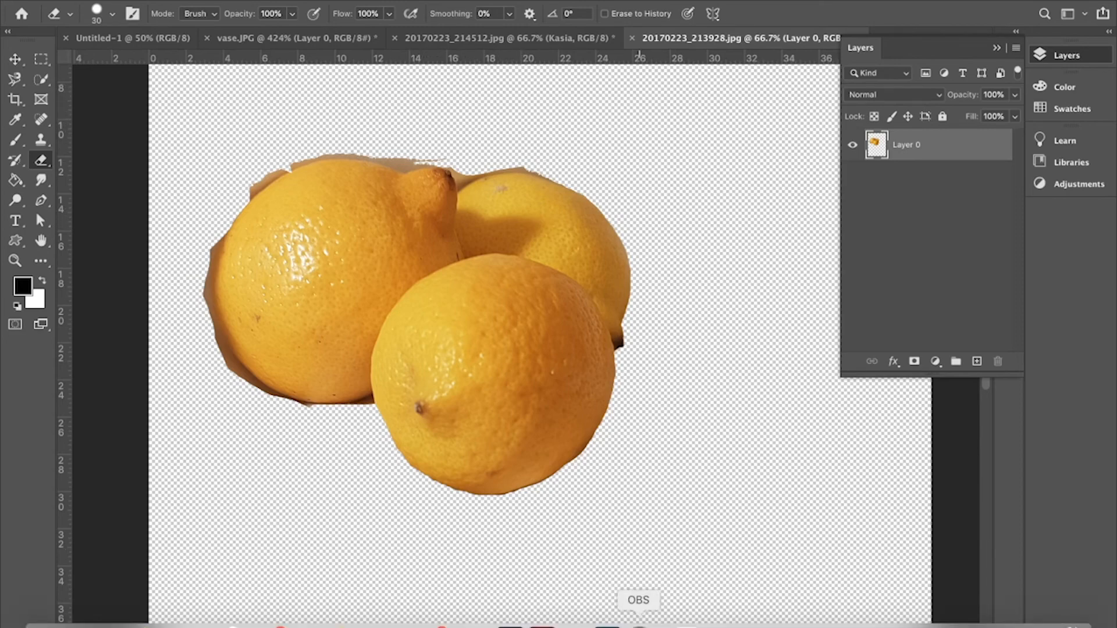
scroll(559, 189, up, 6)
drag(429, 396, 814, 401)
drag(307, 389, 803, 459)
mouse_move(232, 401)
mouse_down()
mouse_move(479, 428)
mouse_move(707, 409)
mouse_up()
drag(556, 314, 250, 445)
mouse_move(312, 399)
mouse_down()
mouse_move(140, 487)
mouse_move(491, 275)
mouse_move(434, 336)
mouse_move(323, 413)
mouse_up()
scroll(294, 444, down, 4)
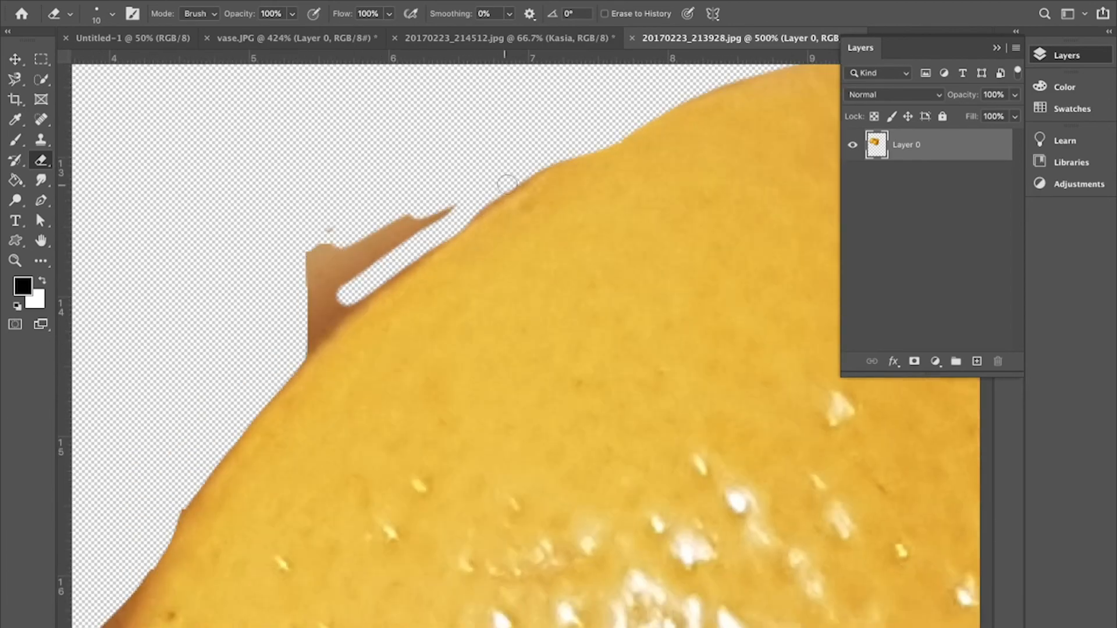
Remove the brown cloth flap on the left lemon's upper outer side, enlarging the Eraser to 25 px
drag(478, 199, 290, 343)
mouse_move(439, 193)
mouse_down()
mouse_move(288, 275)
mouse_move(351, 176)
mouse_up()
key(bracketleft)
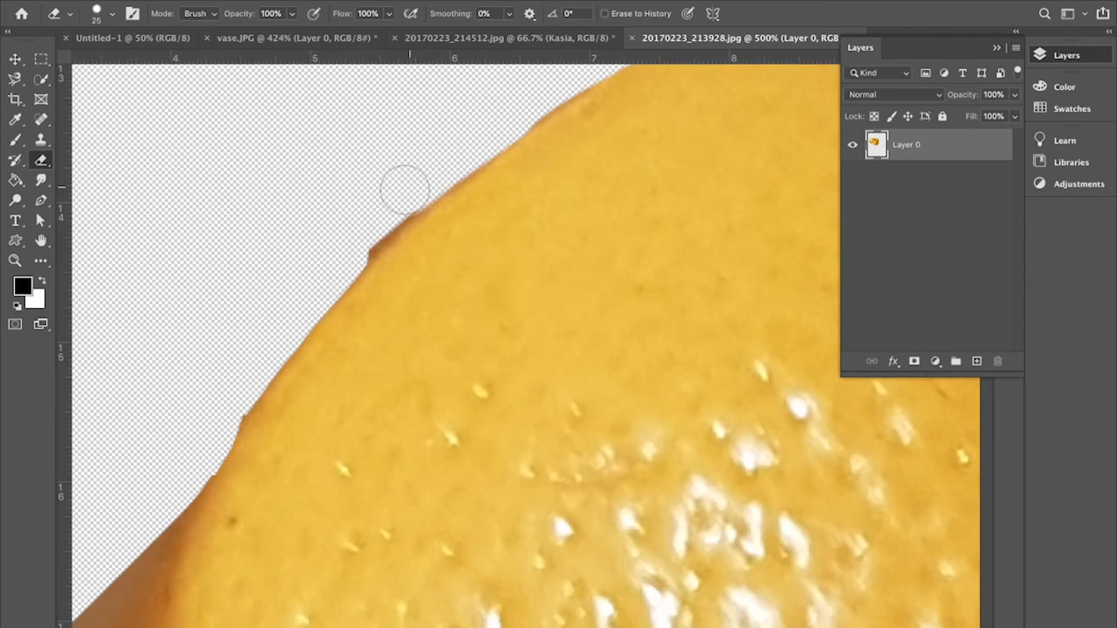
mouse_move(294, 310)
mouse_down()
mouse_move(404, 239)
mouse_move(396, 312)
mouse_up()
mouse_move(349, 344)
mouse_down()
mouse_move(400, 139)
mouse_move(363, 322)
mouse_move(388, 196)
mouse_up()
Erase the brown cloth shadow down the outer side of the left lemon
drag(389, 98, 301, 387)
mouse_move(398, 130)
mouse_down()
mouse_move(339, 238)
mouse_move(313, 368)
mouse_up()
drag(354, 275, 349, 296)
drag(396, 249, 344, 213)
drag(333, 154, 272, 344)
mouse_move(288, 277)
mouse_down()
mouse_move(272, 132)
mouse_move(242, 367)
mouse_up()
mouse_move(255, 209)
mouse_down()
mouse_move(244, 104)
mouse_move(256, 265)
mouse_up()
drag(308, 471, 245, 247)
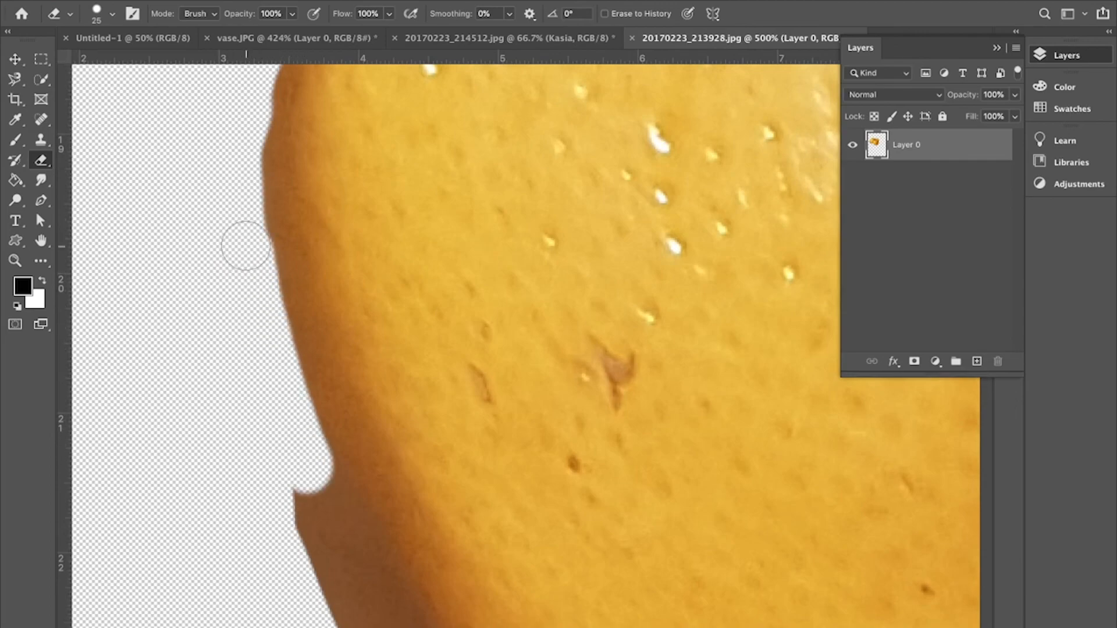
drag(245, 78, 255, 251)
Try to smooth the left lemon's outer edge with a 9 px brush, and undo the stroke
scroll(247, 372, up, 5)
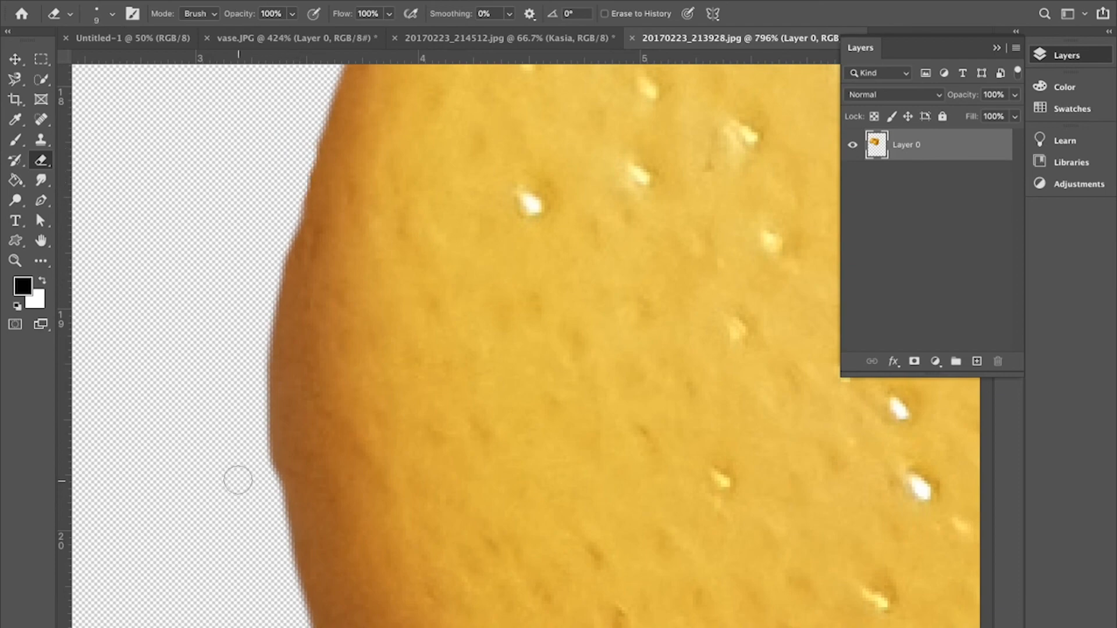
drag(213, 321, 195, 139)
drag(270, 324, 302, 377)
key(super+z)
Erase the brown cloth along the left lemon's lower outer side with a 20 px brush
scroll(268, 379, down, 2)
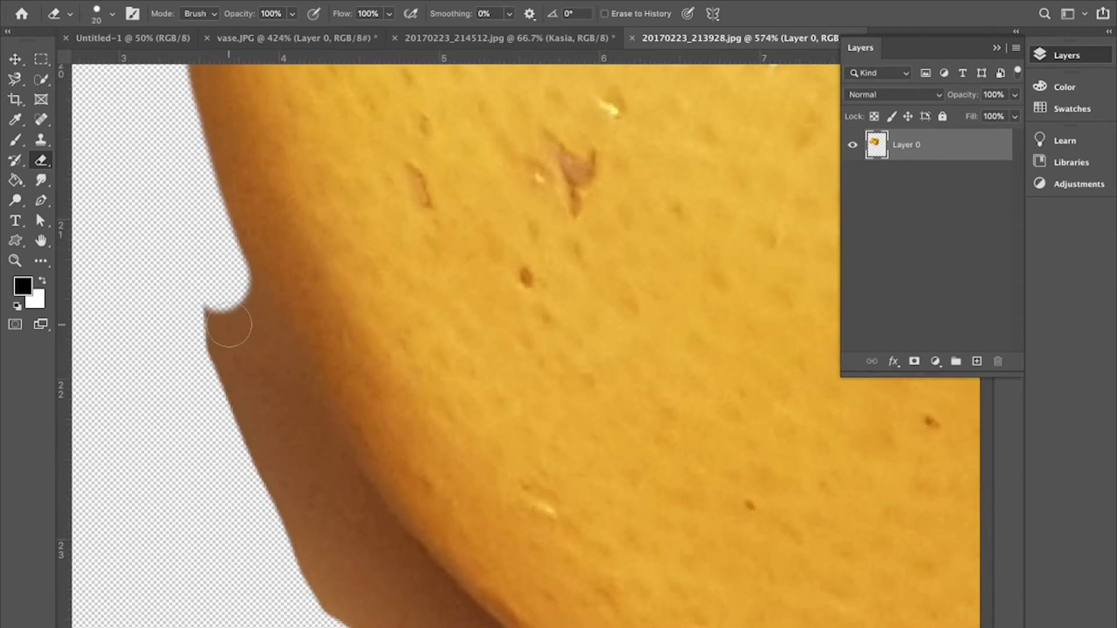
drag(229, 280, 305, 473)
drag(204, 456, 129, 392)
mouse_move(143, 264)
mouse_down()
mouse_move(177, 416)
mouse_move(262, 539)
mouse_up()
mouse_move(226, 401)
mouse_down()
mouse_move(171, 317)
mouse_move(330, 541)
mouse_up()
drag(226, 442, 201, 391)
drag(207, 462, 151, 382)
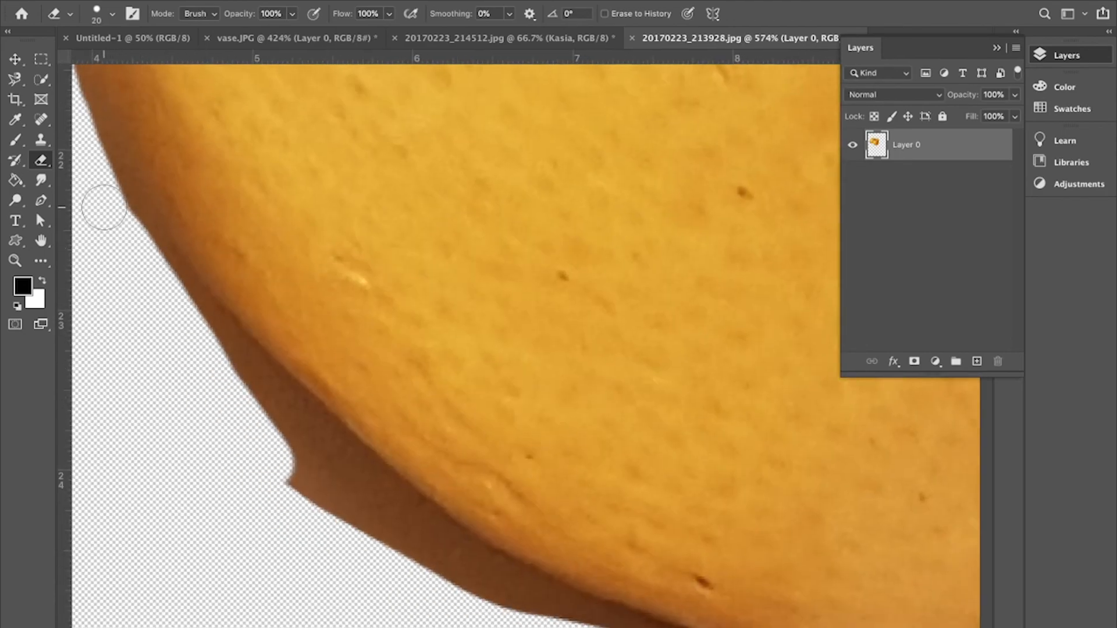
Erase the brown cloth wedge hugging the lower curve of the left lemon
mouse_move(156, 283)
mouse_down()
mouse_move(242, 404)
mouse_move(372, 525)
mouse_up()
mouse_move(167, 305)
mouse_down()
mouse_move(327, 456)
mouse_move(297, 492)
mouse_up()
drag(279, 488, 172, 364)
mouse_move(134, 249)
mouse_down()
mouse_move(315, 411)
mouse_move(219, 336)
mouse_up()
drag(220, 358, 277, 403)
mouse_move(256, 349)
mouse_down()
mouse_move(456, 463)
mouse_move(401, 427)
mouse_move(450, 441)
mouse_up()
drag(277, 392, 187, 313)
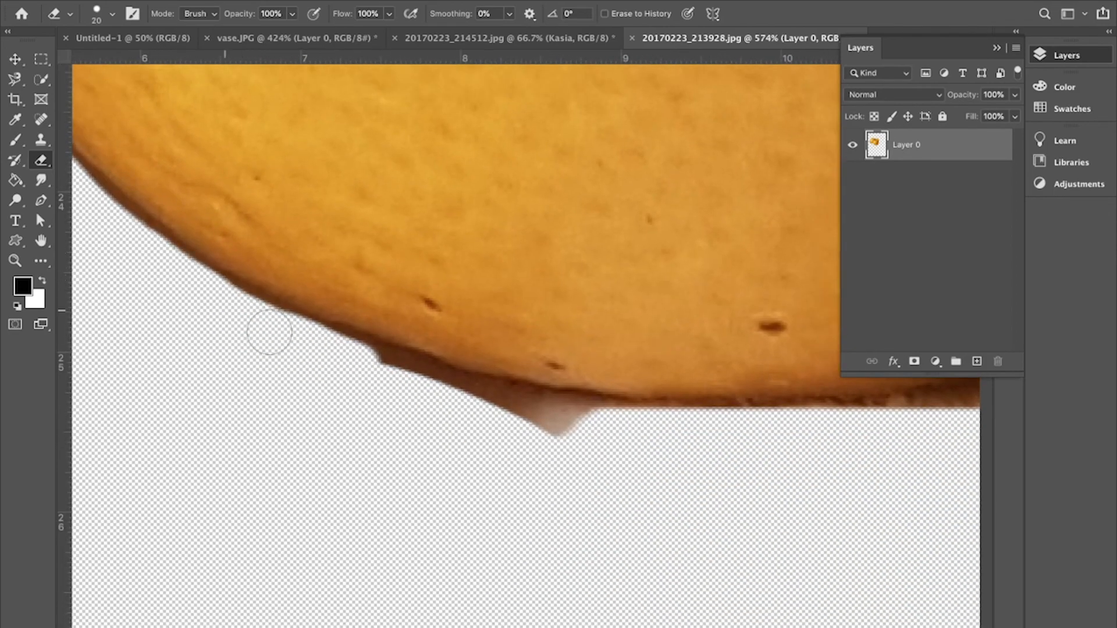
Erase the cloth remnants under the left lemon's base, up to where it meets the front lemon
drag(258, 327, 688, 444)
drag(608, 432, 372, 393)
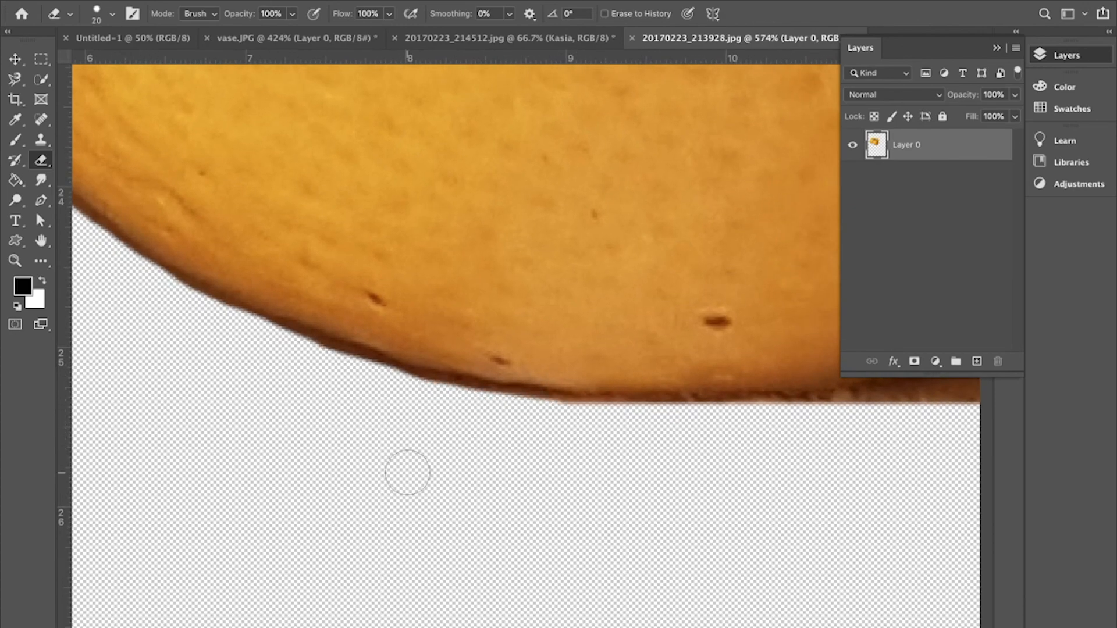
scroll(260, 459, right, 6)
mouse_move(379, 459)
mouse_down()
mouse_move(546, 428)
mouse_move(645, 391)
mouse_move(642, 426)
mouse_up()
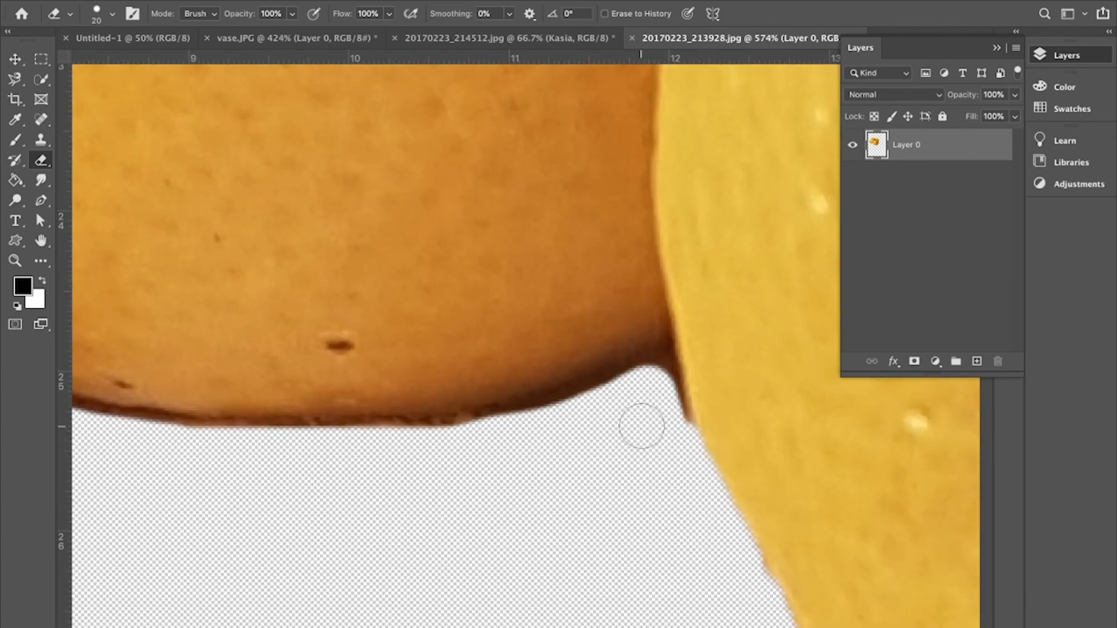
drag(664, 544, 519, 371)
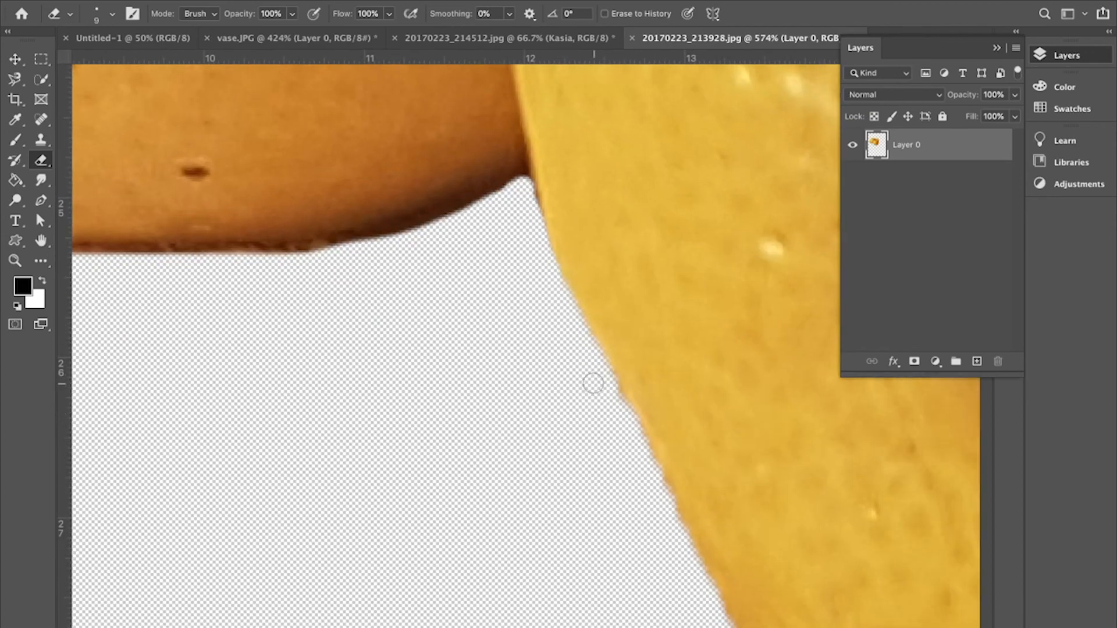